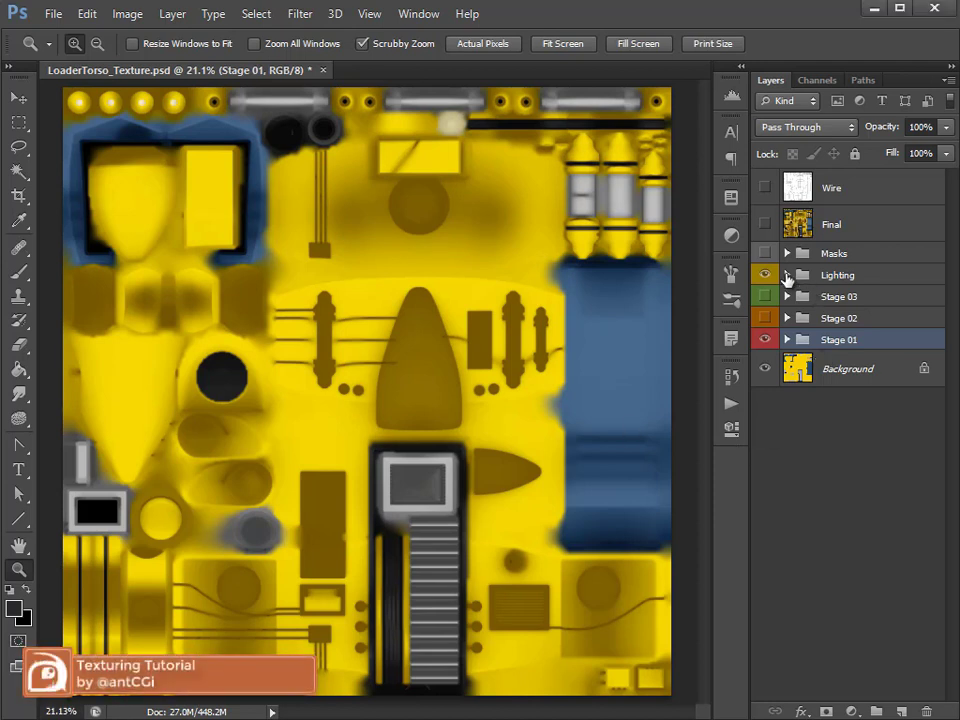
# Step: Expand the Lighting group and compare the Occlusion - ML - 50 and Occlusion - SL - 50 layers
pyautogui.click(787, 276)
pyautogui.click(872, 305)
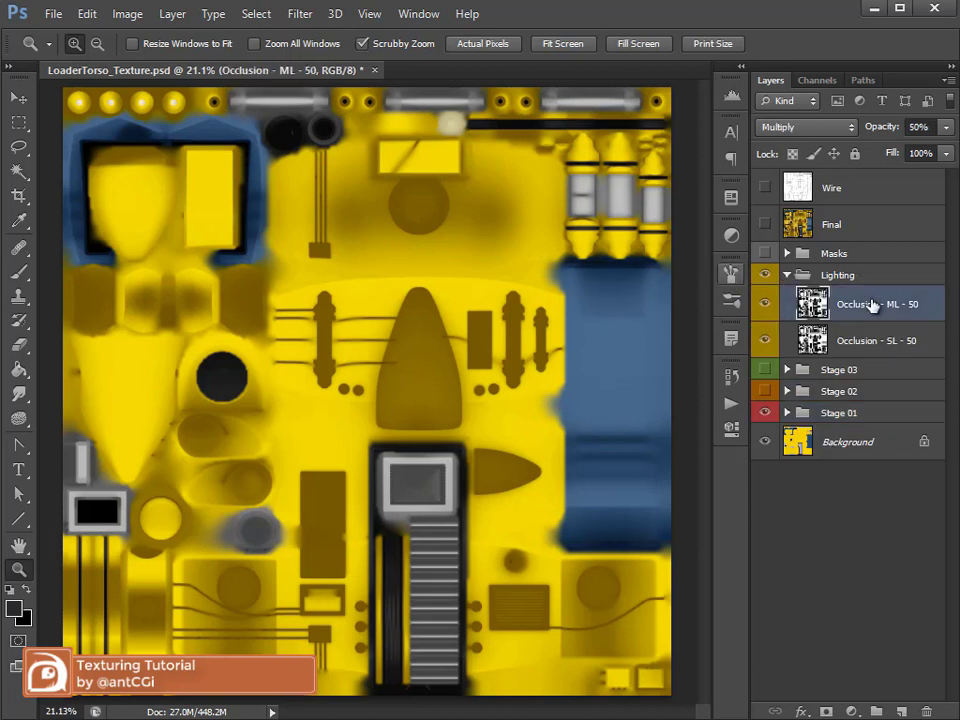
pyautogui.click(866, 342)
pyautogui.click(815, 303)
pyautogui.click(836, 341)
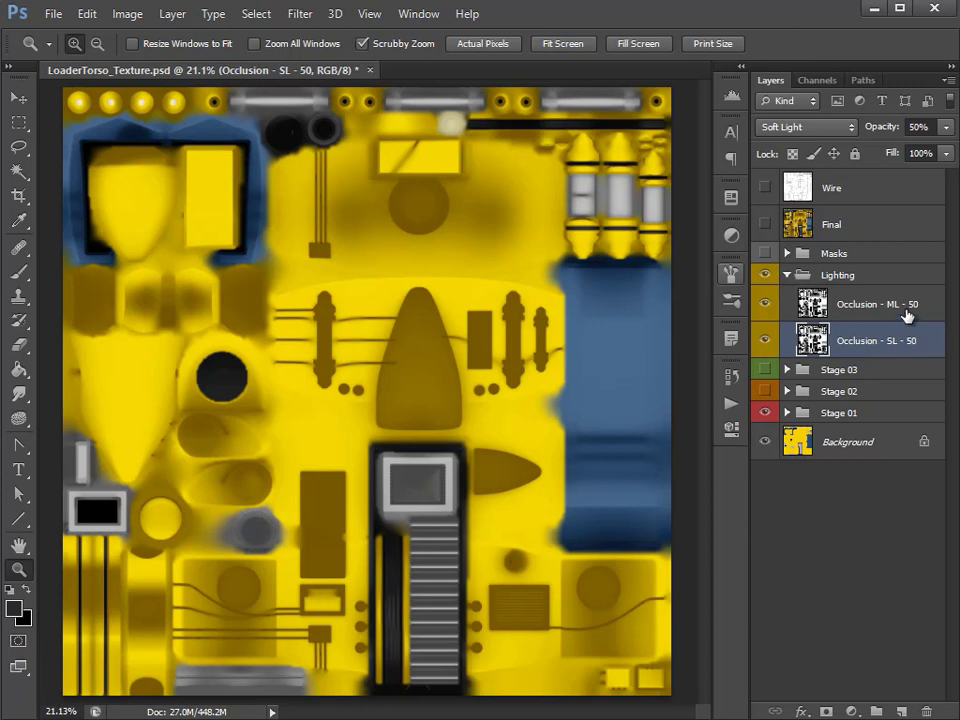
pyautogui.click(907, 315)
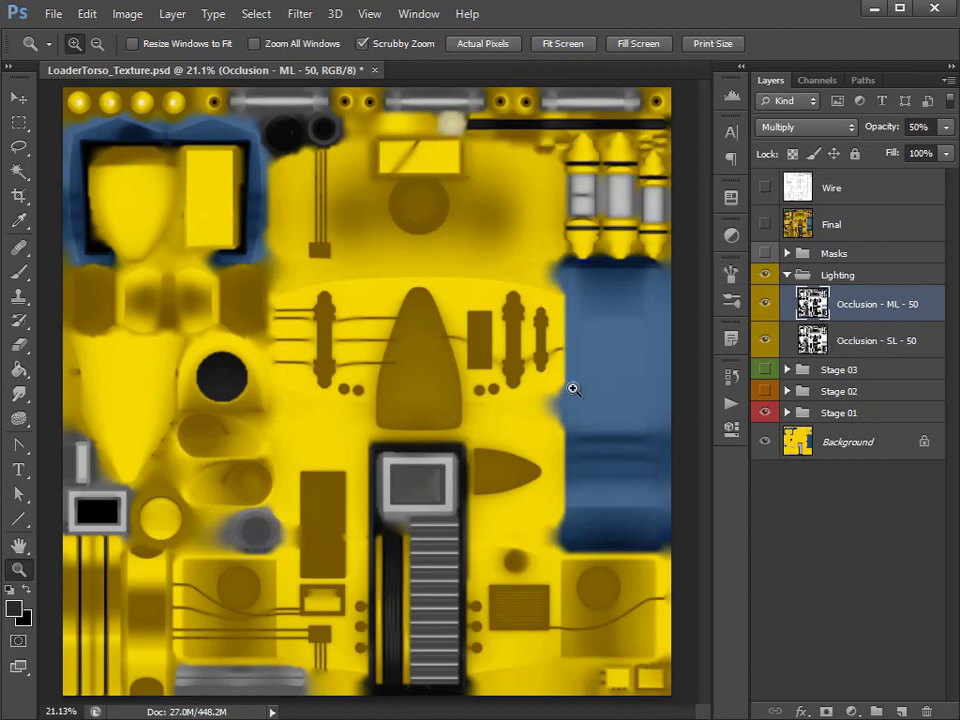
# Step: Recheck both occlusion layers, then collapse the Lighting group and hide it
pyautogui.click(886, 343)
pyautogui.click(881, 314)
pyautogui.click(885, 342)
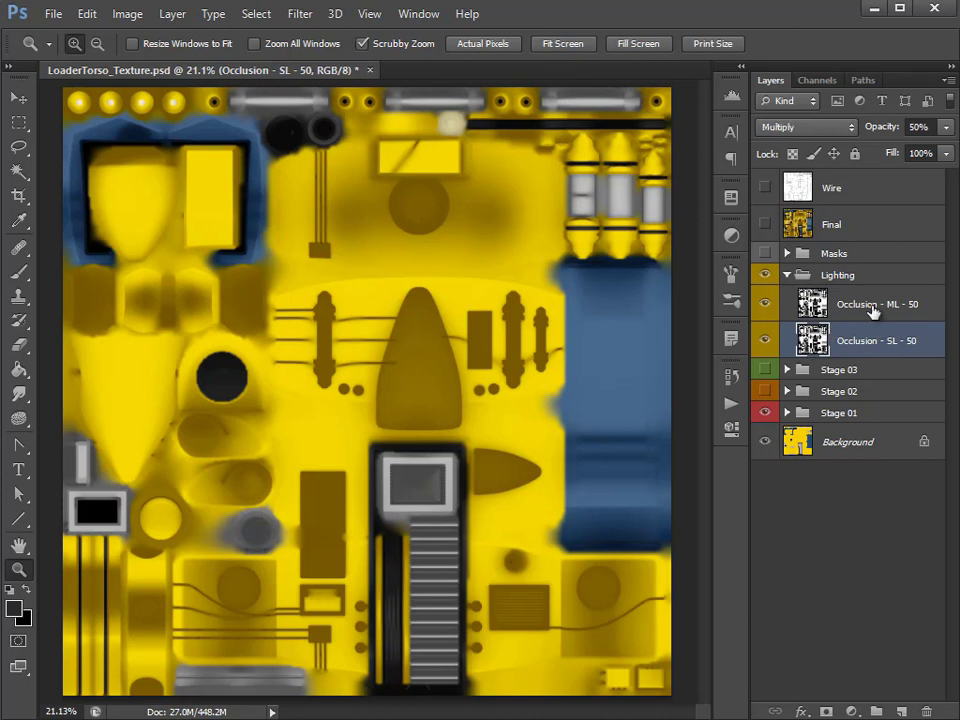
pyautogui.click(874, 312)
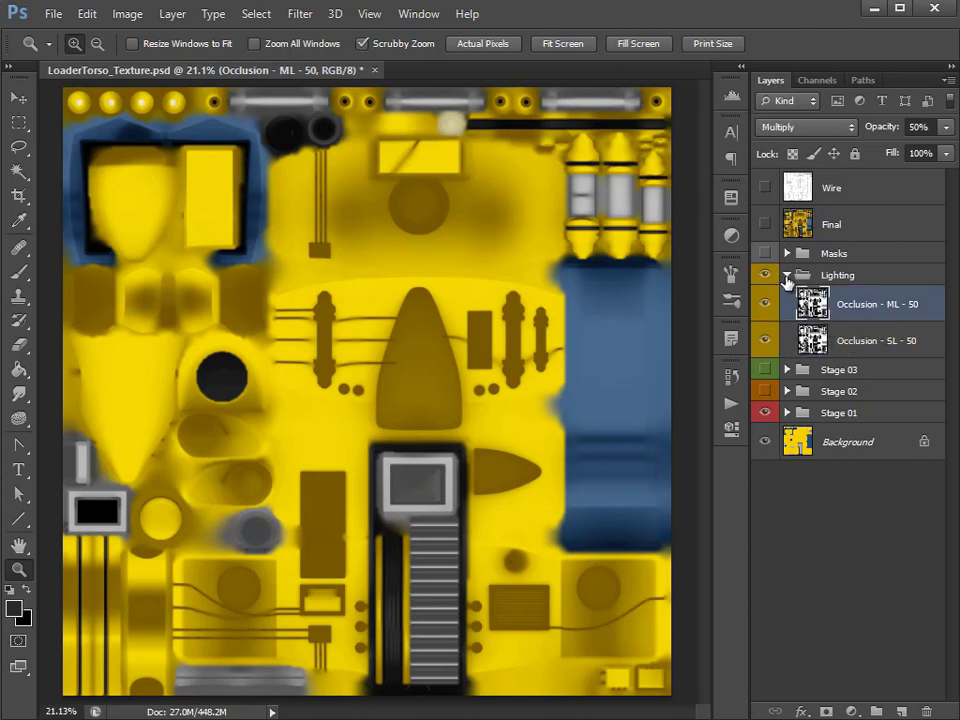
pyautogui.click(787, 277)
pyautogui.click(765, 275)
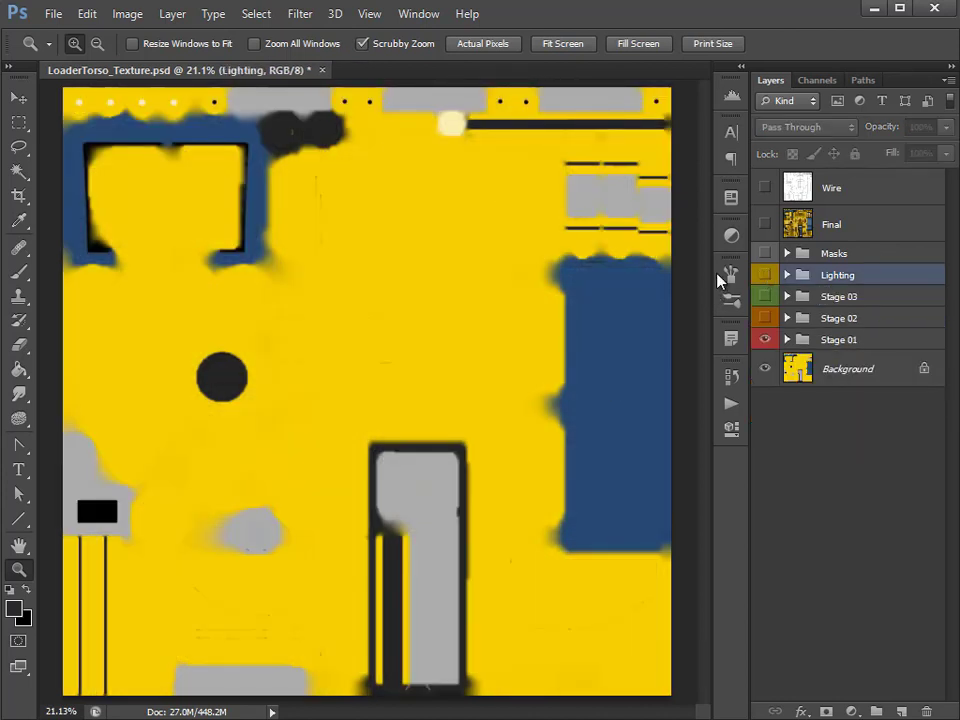
# Step: Bring back the Lighting group's occlusion shading and turn on the Wire layer's UV wireframe
pyautogui.click(765, 275)
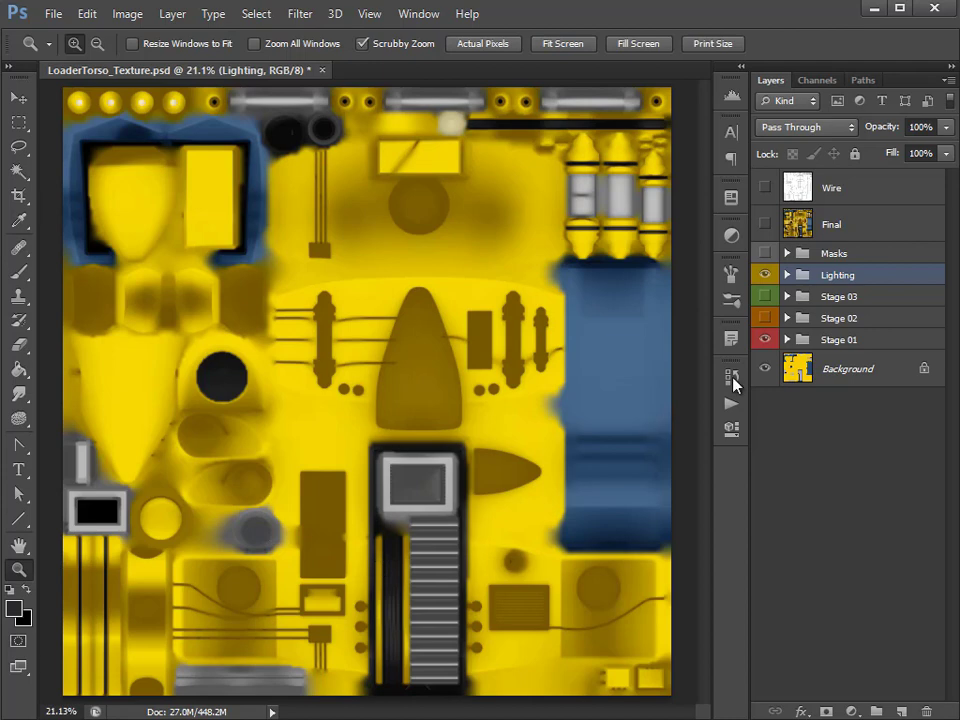
pyautogui.click(765, 276)
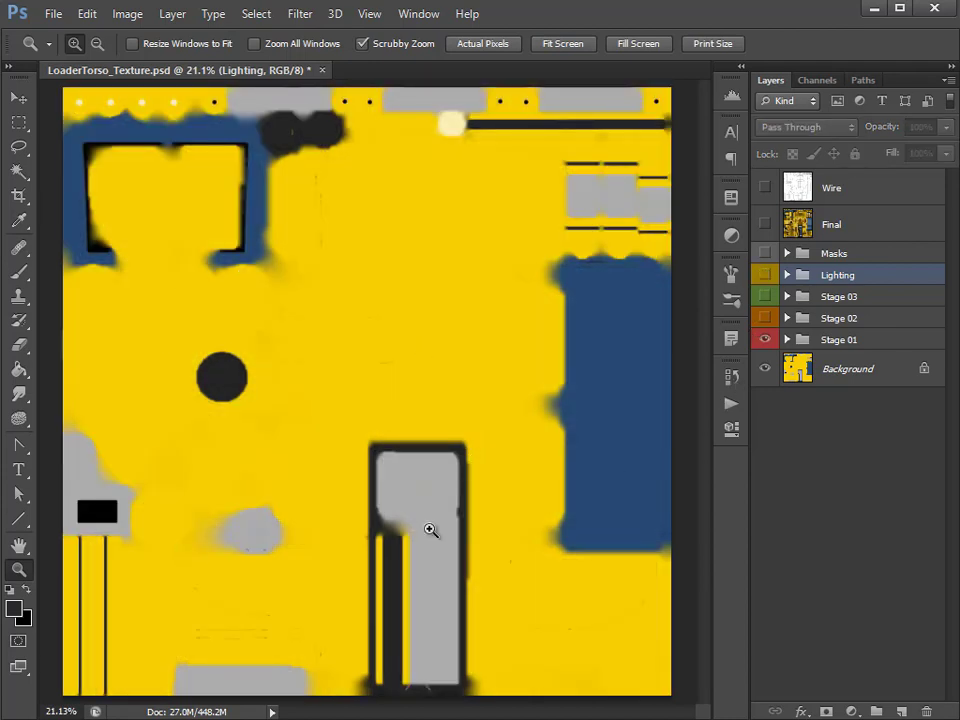
pyautogui.click(765, 276)
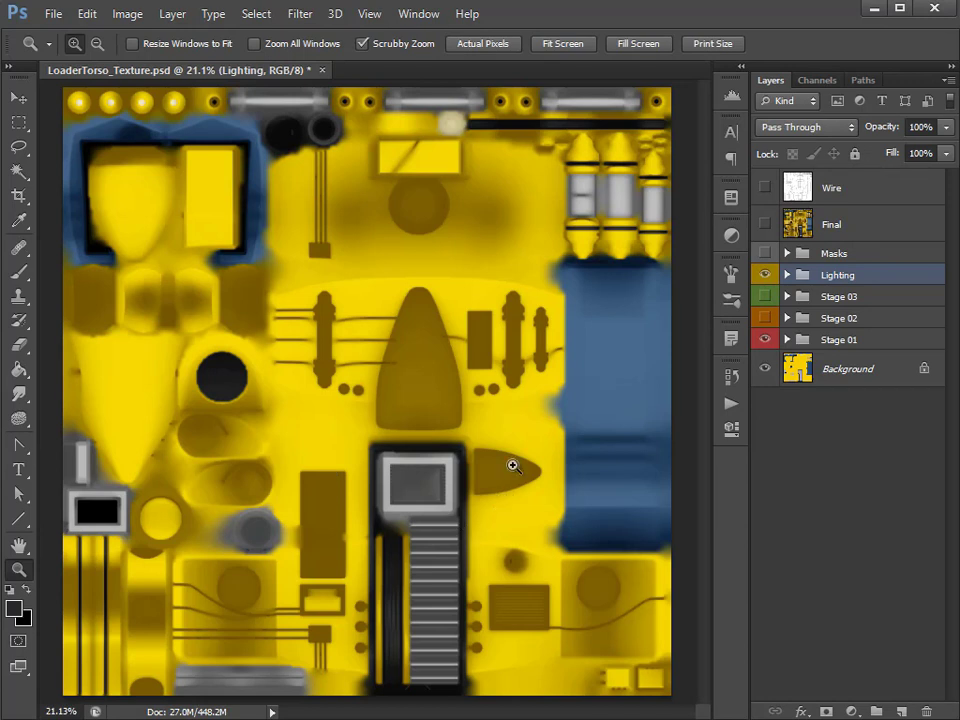
pyautogui.click(765, 188)
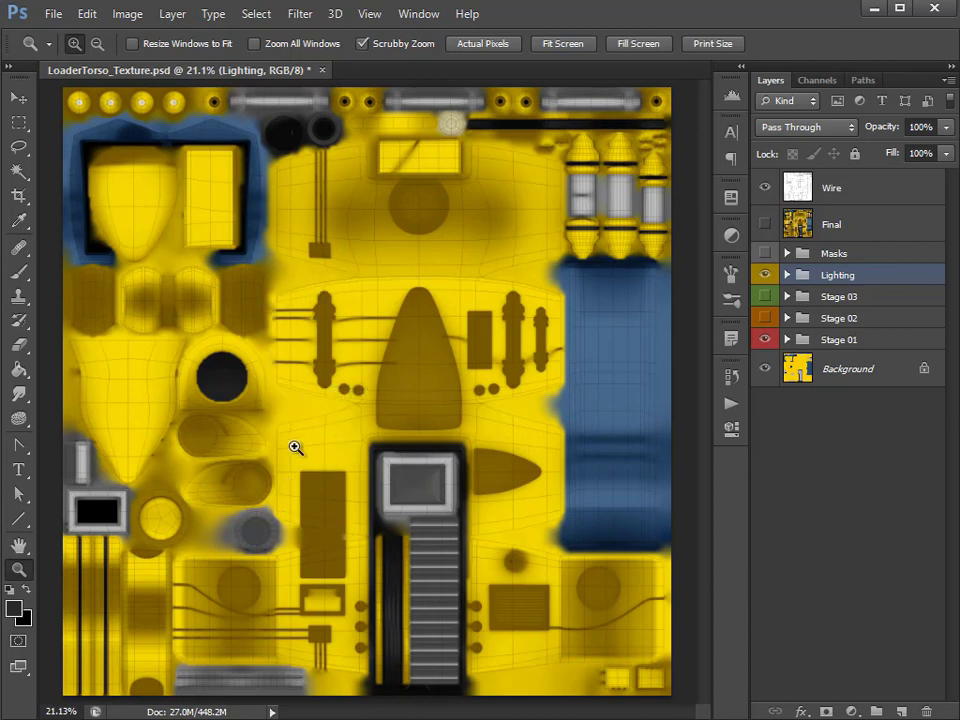
# Step: Briefly toggle the Lighting shading, then hide the Wire layer's wireframe
pyautogui.click(766, 276)
pyautogui.click(766, 276)
pyautogui.click(766, 188)
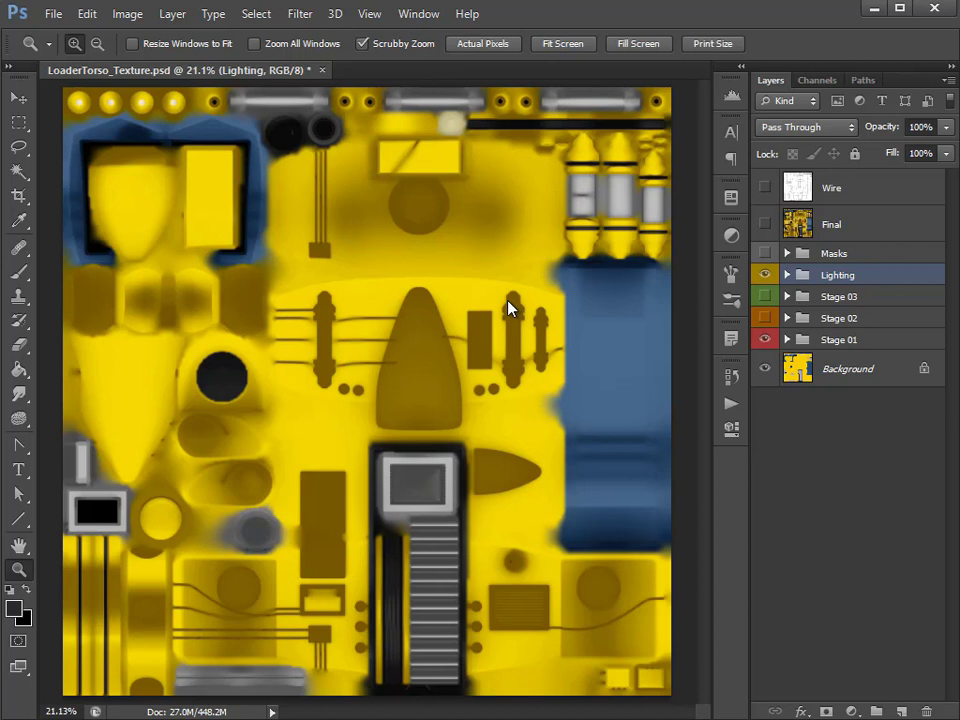
# Step: Expand the Stage 01 group and turn on its Decals and Recess layers
pyautogui.click(786, 341)
pyautogui.click(877, 347)
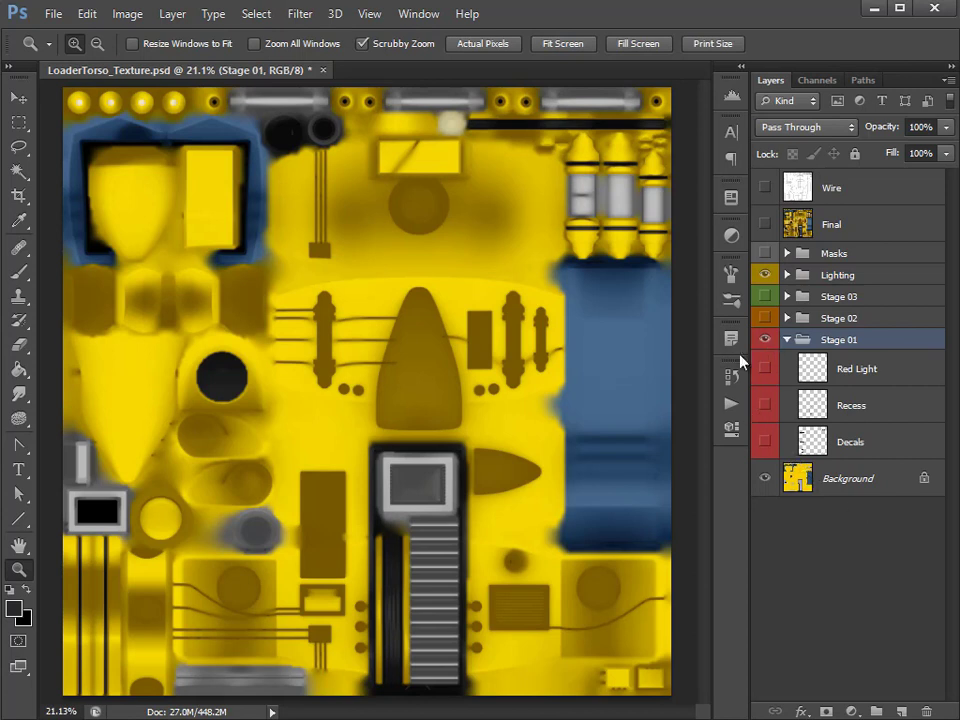
pyautogui.click(764, 442)
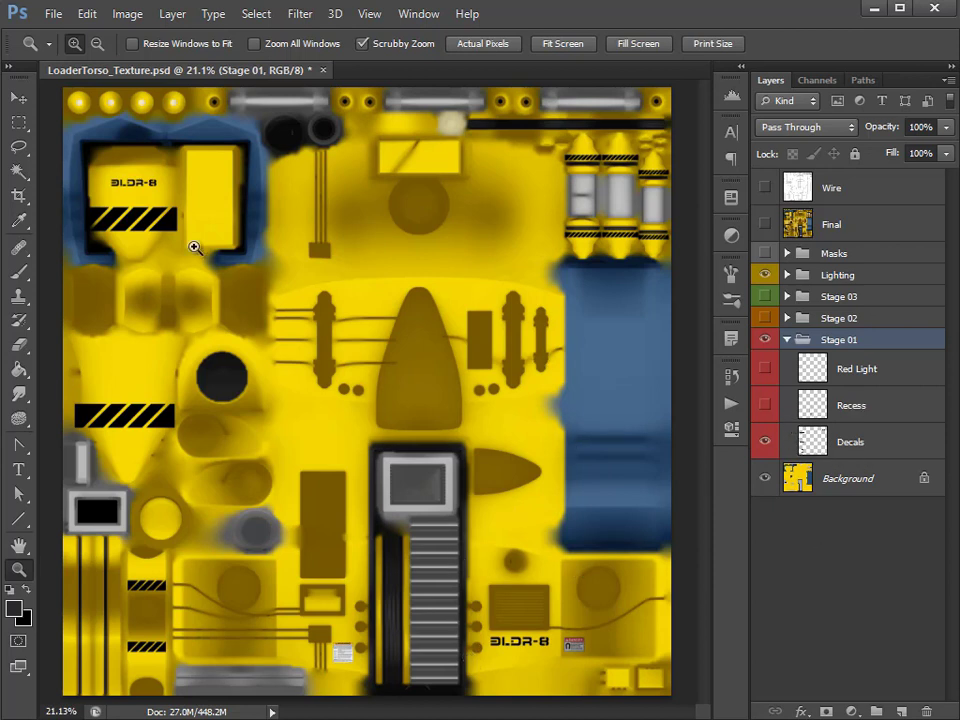
pyautogui.click(810, 410)
pyautogui.click(766, 405)
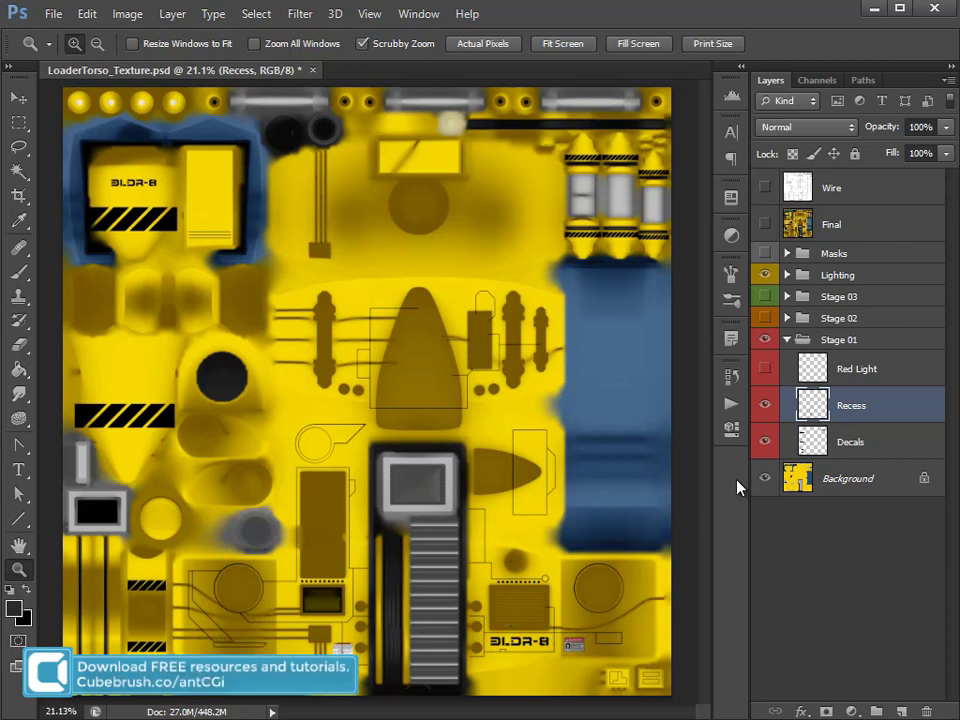
# Step: Compare the Recess outlines on and off, keep them on, and enable Red Light before collapsing Stage 01
pyautogui.click(766, 405)
pyautogui.click(766, 405)
pyautogui.click(766, 405)
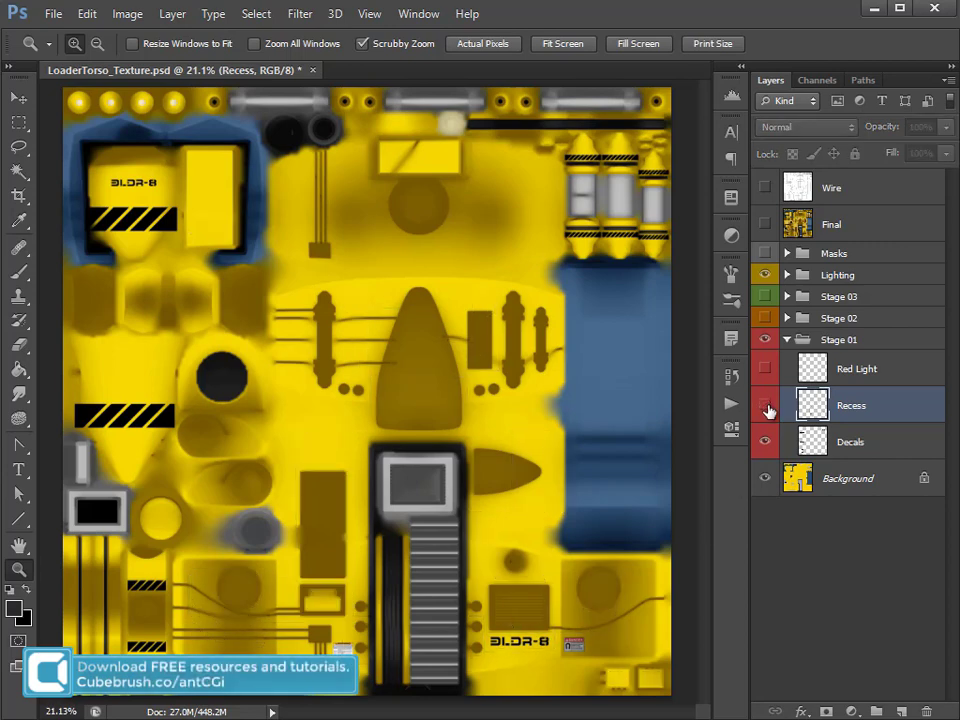
pyautogui.click(766, 405)
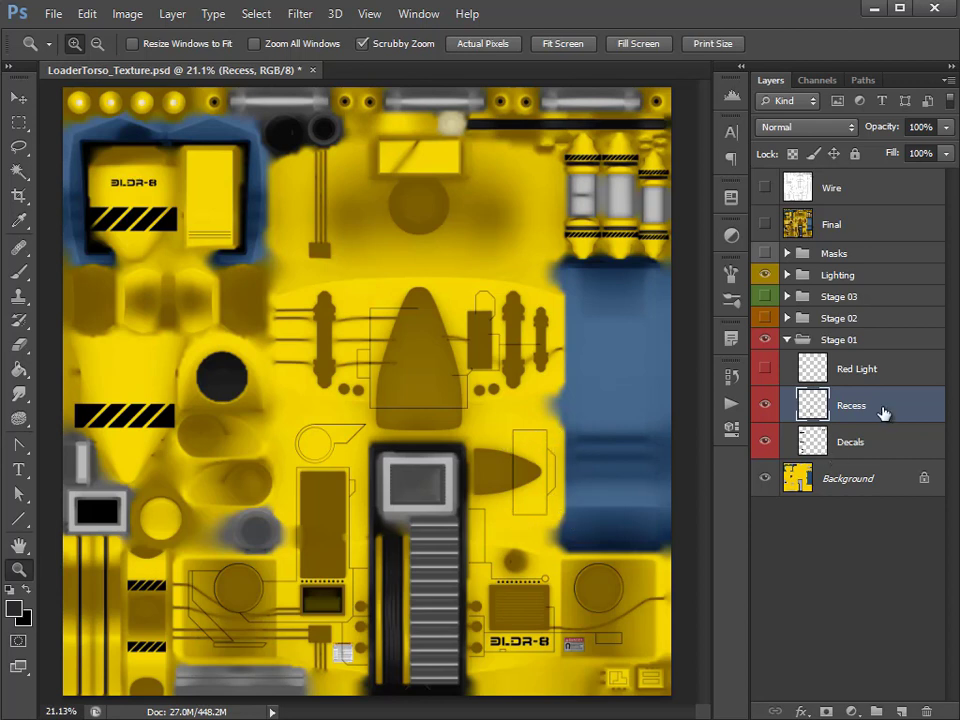
pyautogui.click(880, 368)
pyautogui.click(766, 368)
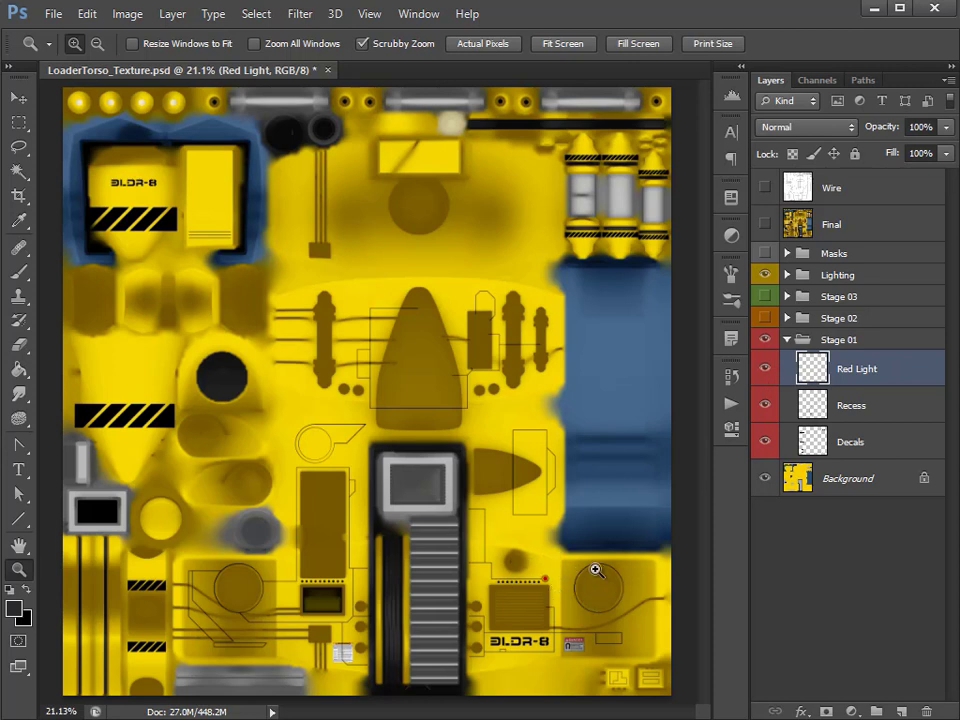
pyautogui.click(787, 339)
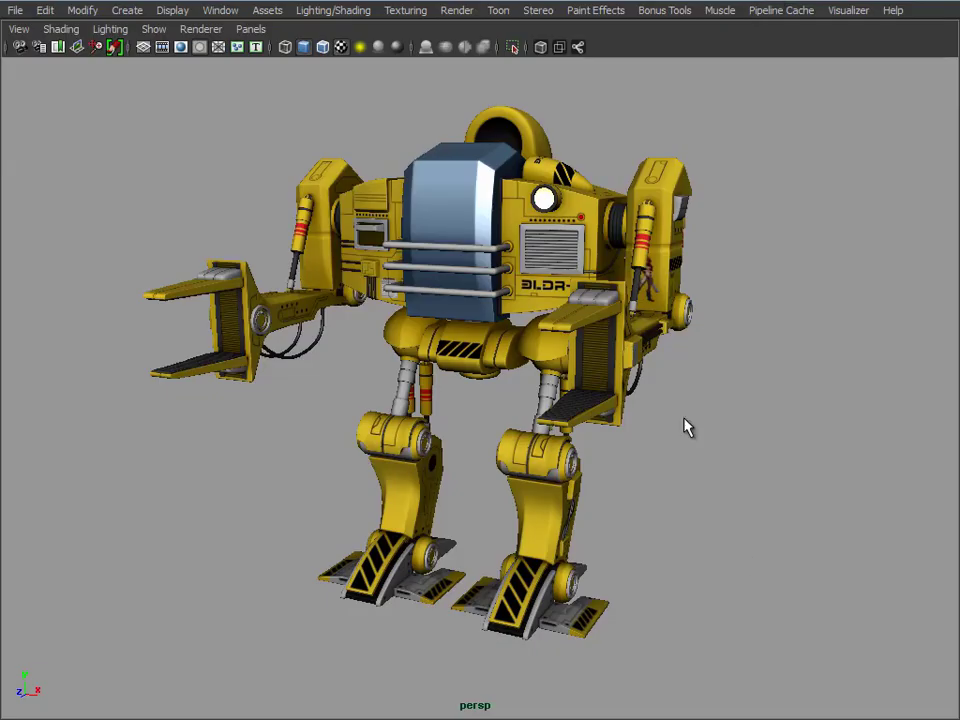
pyautogui.moveTo(386, 343); pyautogui.dragTo(499, 364)
pyautogui.moveTo(487, 530); pyautogui.dragTo(484, 470)
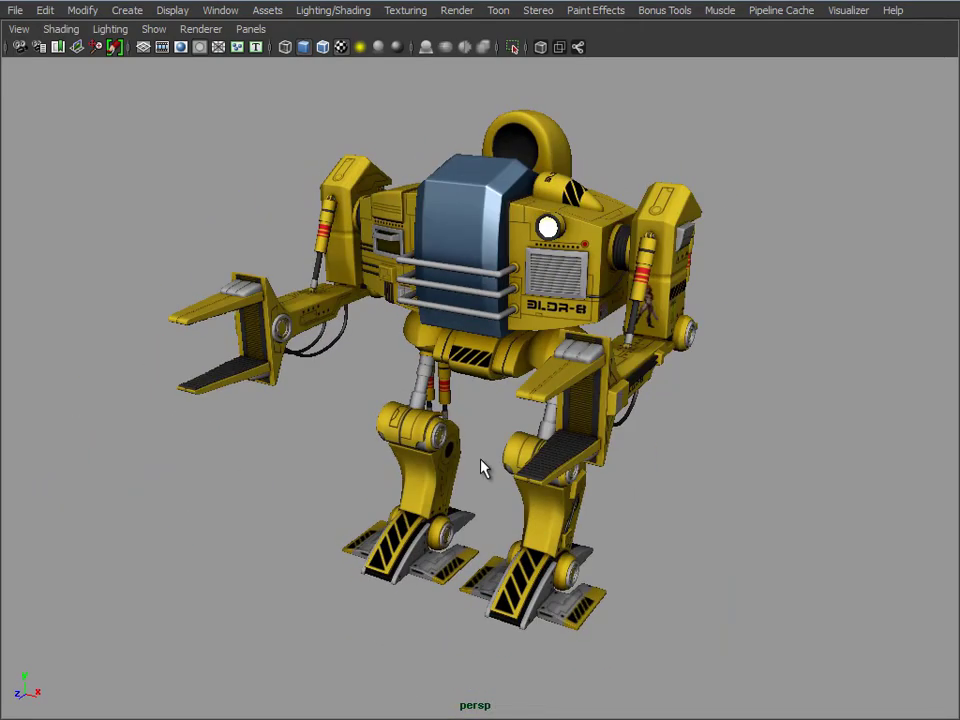
pyautogui.moveTo(555, 307); pyautogui.dragTo(744, 401)
pyautogui.click(553, 320)
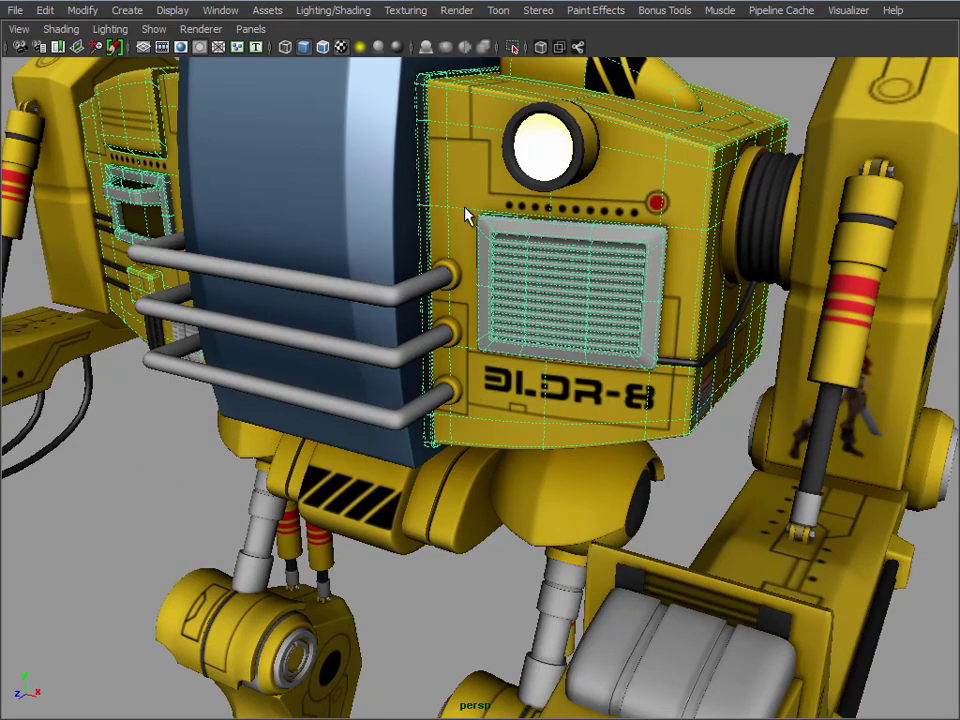
pyautogui.moveTo(467, 214); pyautogui.dragTo(765, 279)
pyautogui.click(765, 279)
pyautogui.moveTo(546, 311); pyautogui.dragTo(626, 429)
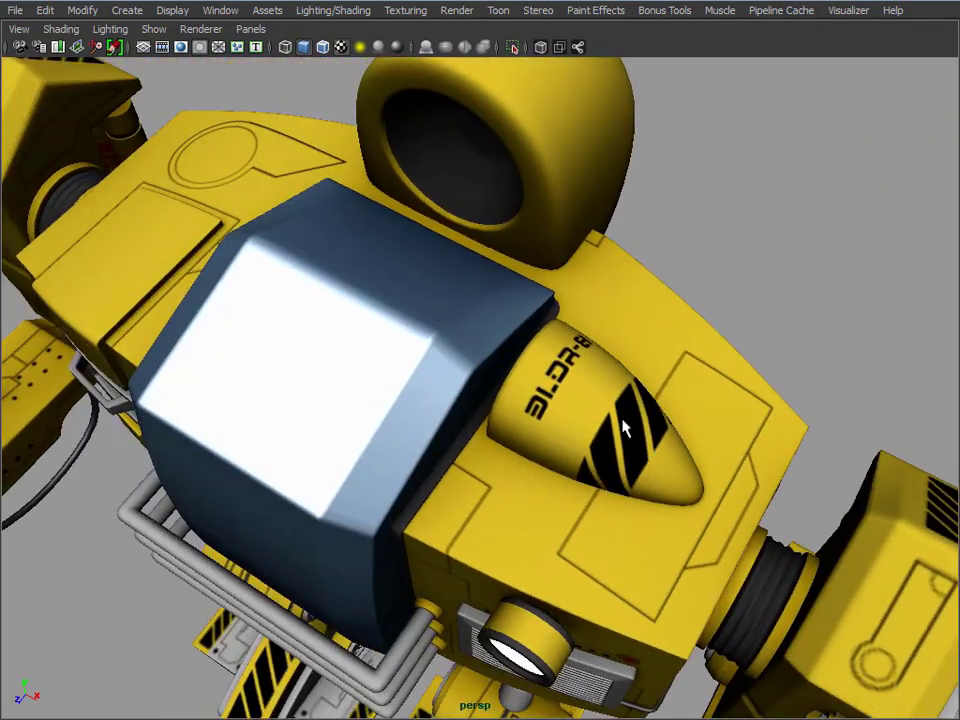
pyautogui.moveTo(578, 520); pyautogui.dragTo(435, 258)
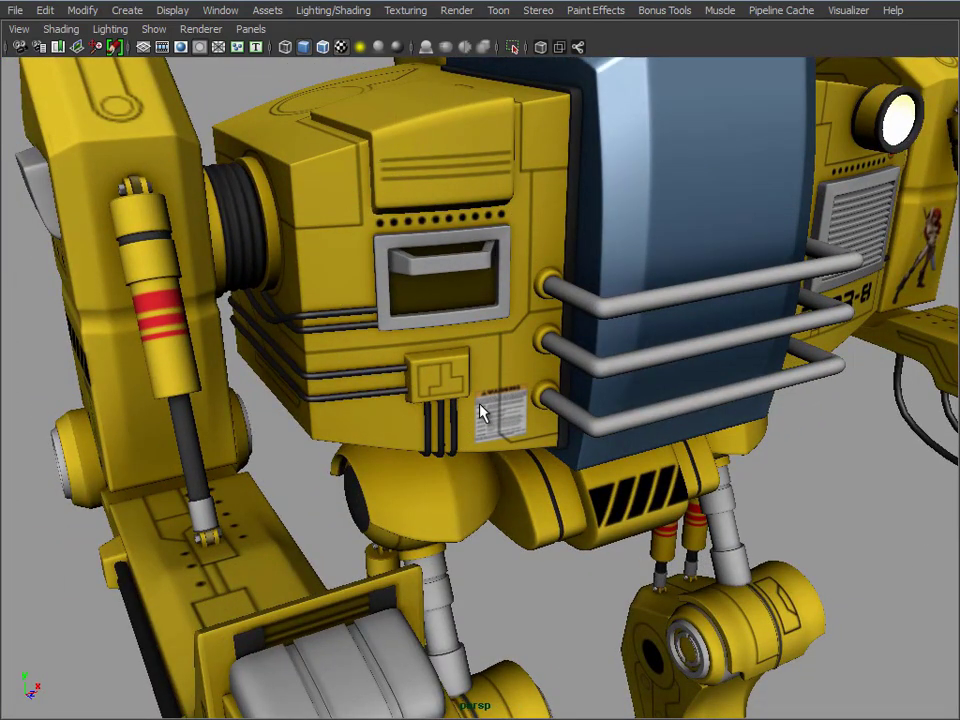
pyautogui.moveTo(405, 369); pyautogui.dragTo(532, 368)
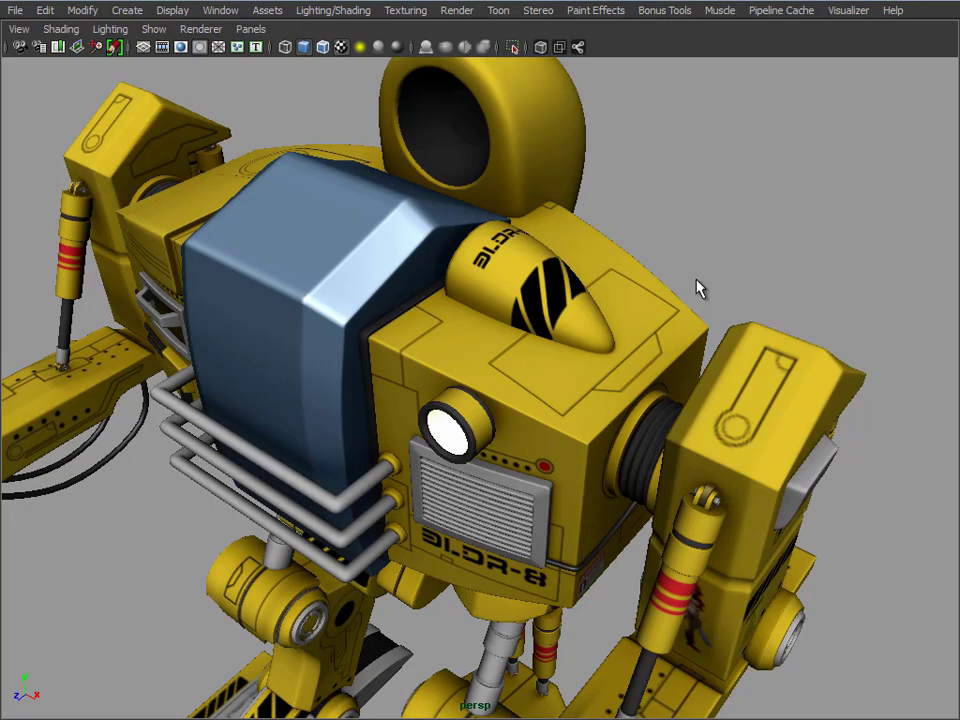
# Step: Orbit the Maya viewport around the robot for low front and close torso views
pyautogui.moveTo(700, 289); pyautogui.dragTo(526, 394)
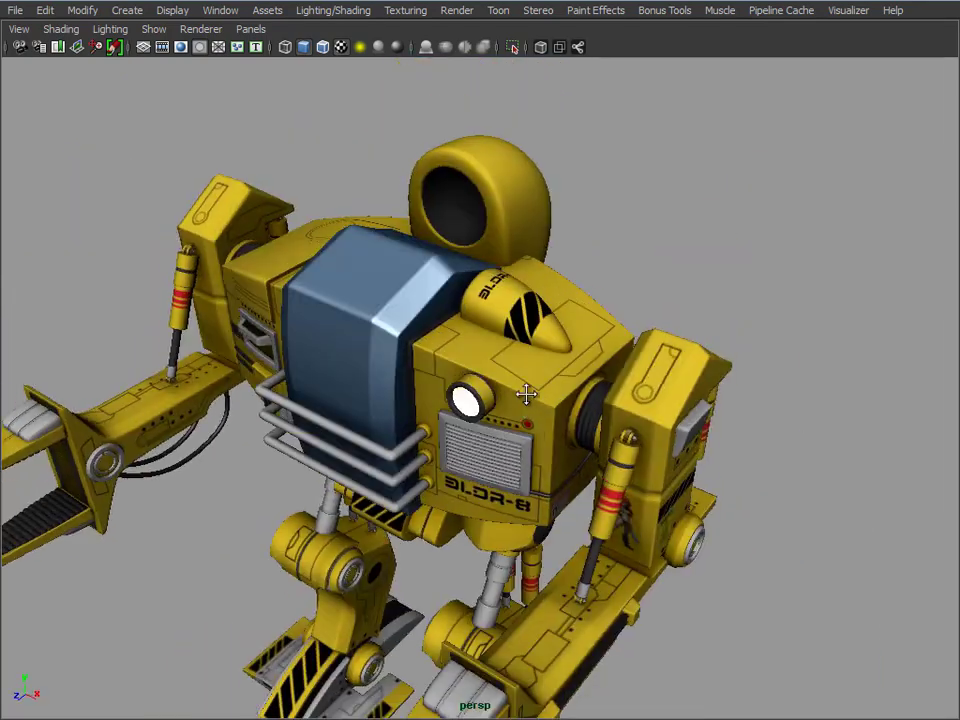
pyautogui.scroll(3, 526, 394)
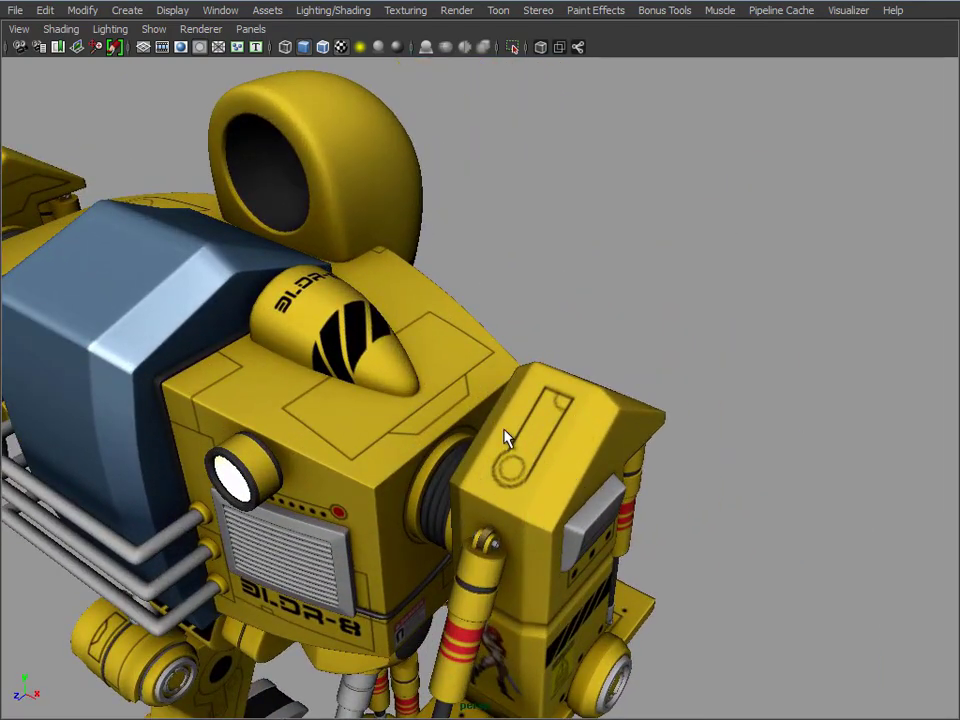
pyautogui.scroll(-2, 519, 472)
pyautogui.moveTo(467, 486); pyautogui.dragTo(492, 365)
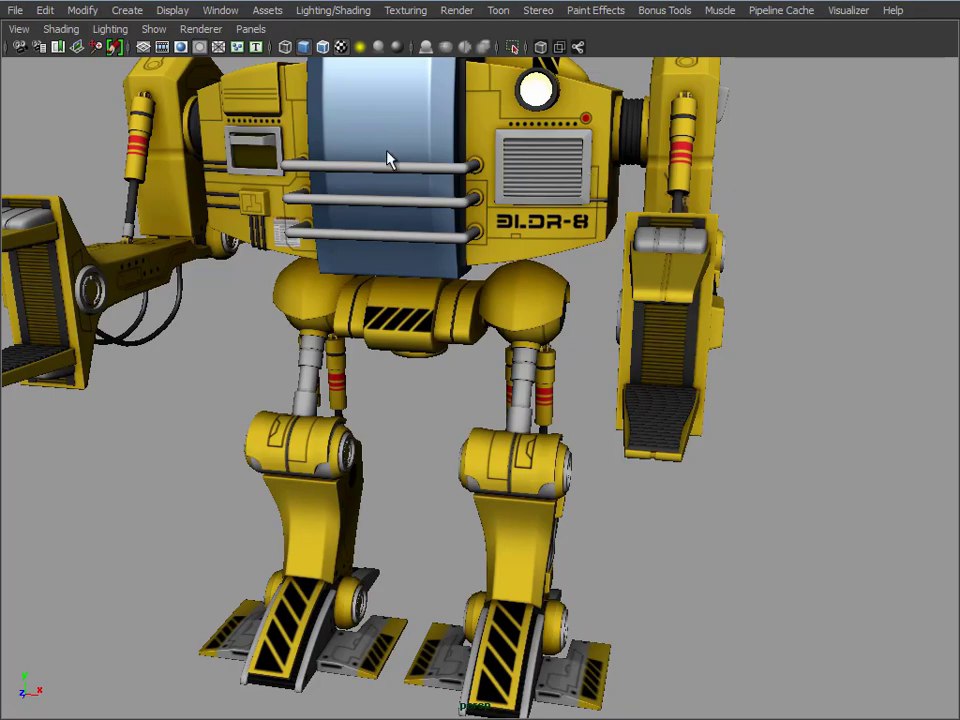
pyautogui.moveTo(471, 399); pyautogui.dragTo(618, 258)
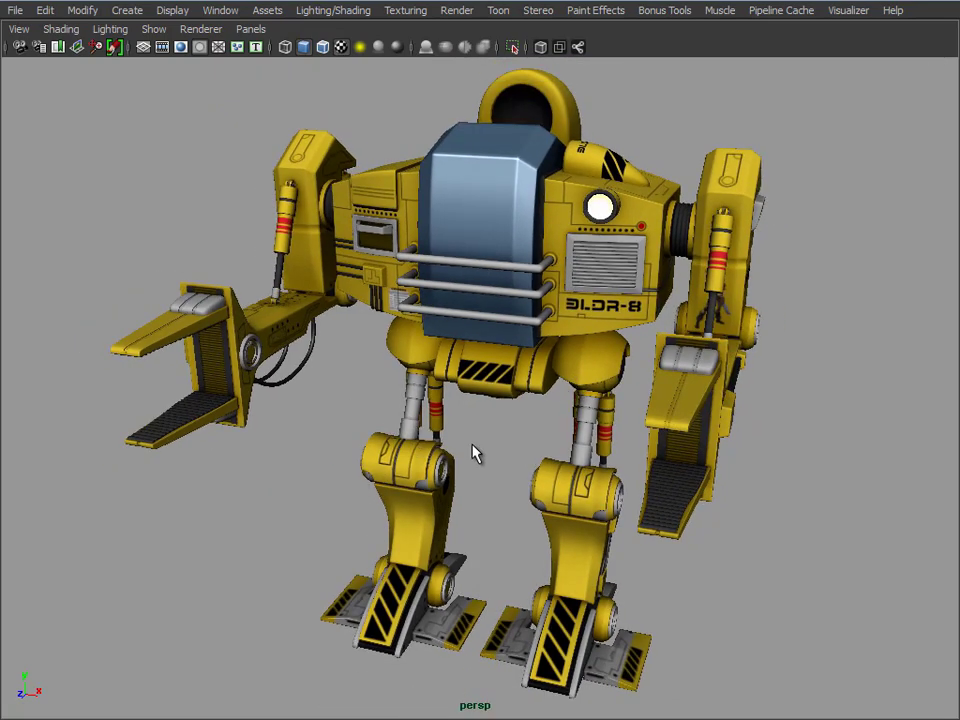
pyautogui.moveTo(472, 479); pyautogui.dragTo(388, 444)
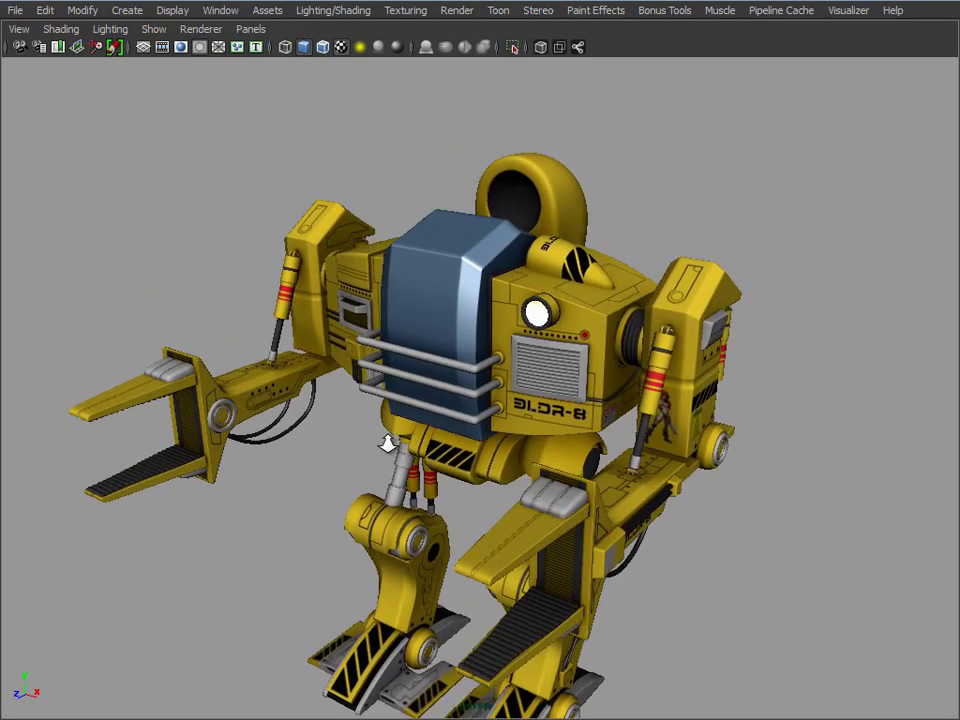
# Step: Orbit overhead and low around the mech, then pan across its legs
pyautogui.scroll(5, 480, 455)
pyautogui.scroll(-3, 503, 345)
pyautogui.moveTo(503, 345); pyautogui.dragTo(336, 390)
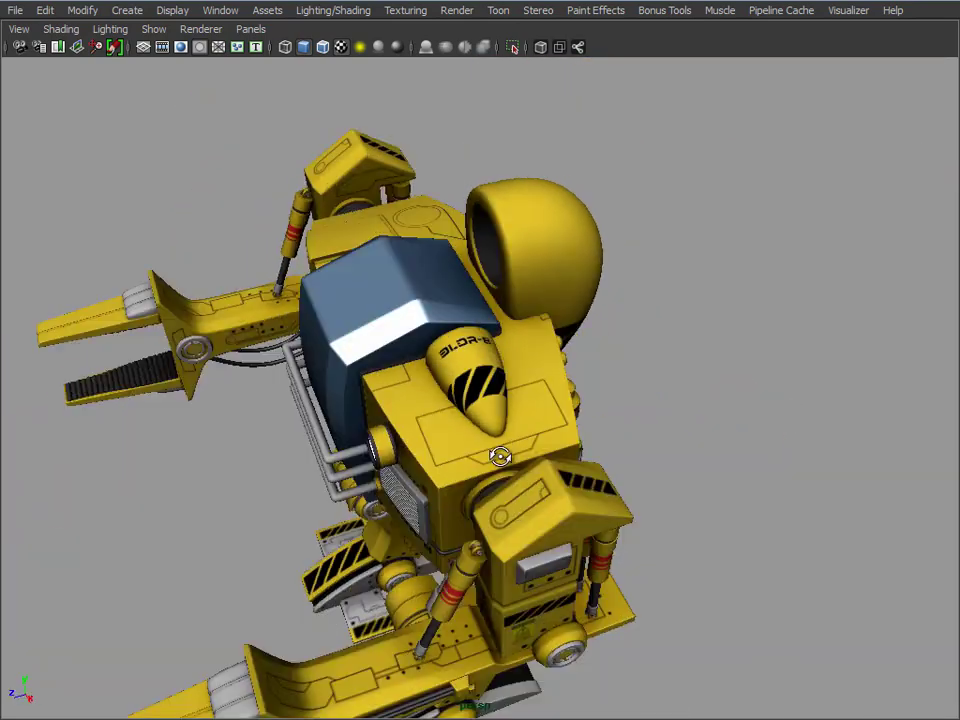
pyautogui.scroll(4, 336, 390)
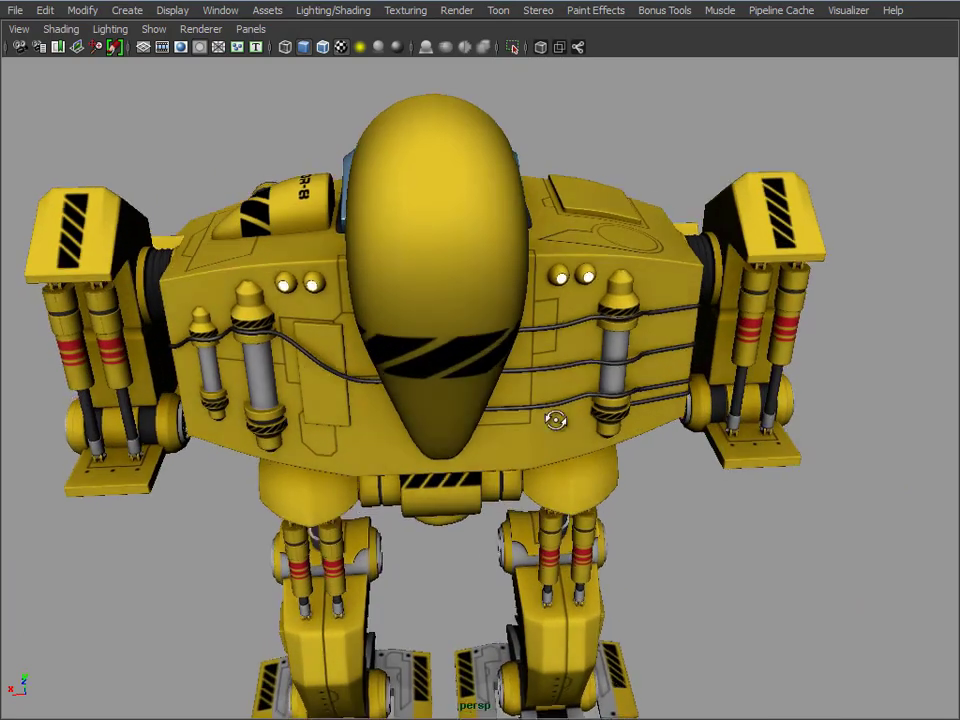
pyautogui.moveTo(510, 428); pyautogui.dragTo(499, 392)
pyautogui.moveTo(432, 480); pyautogui.dragTo(610, 540)
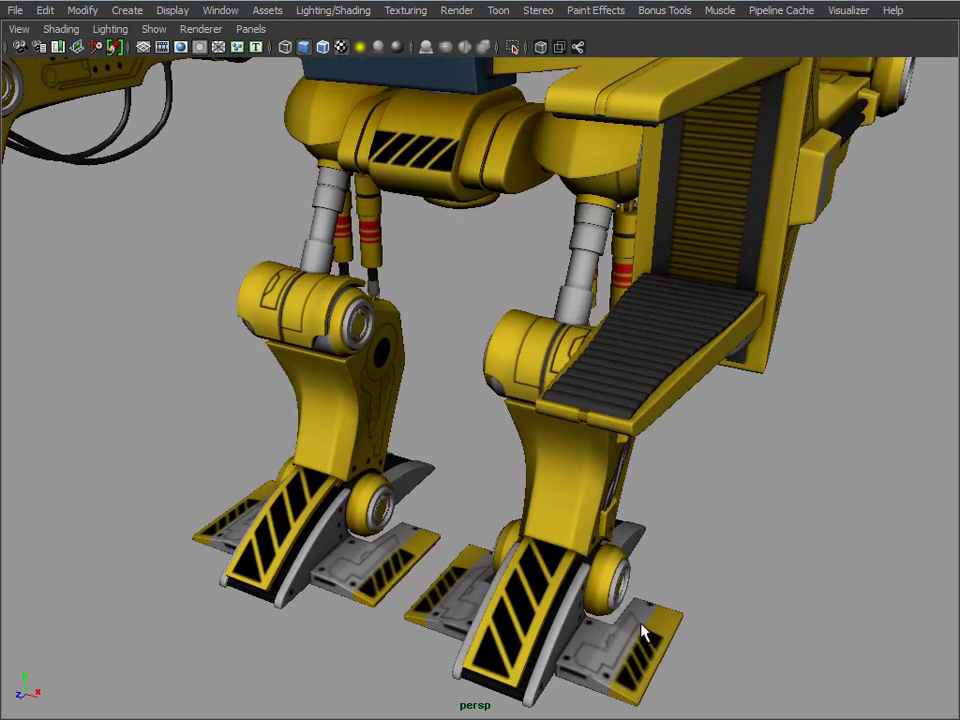
pyautogui.moveTo(468, 376); pyautogui.dragTo(302, 296)
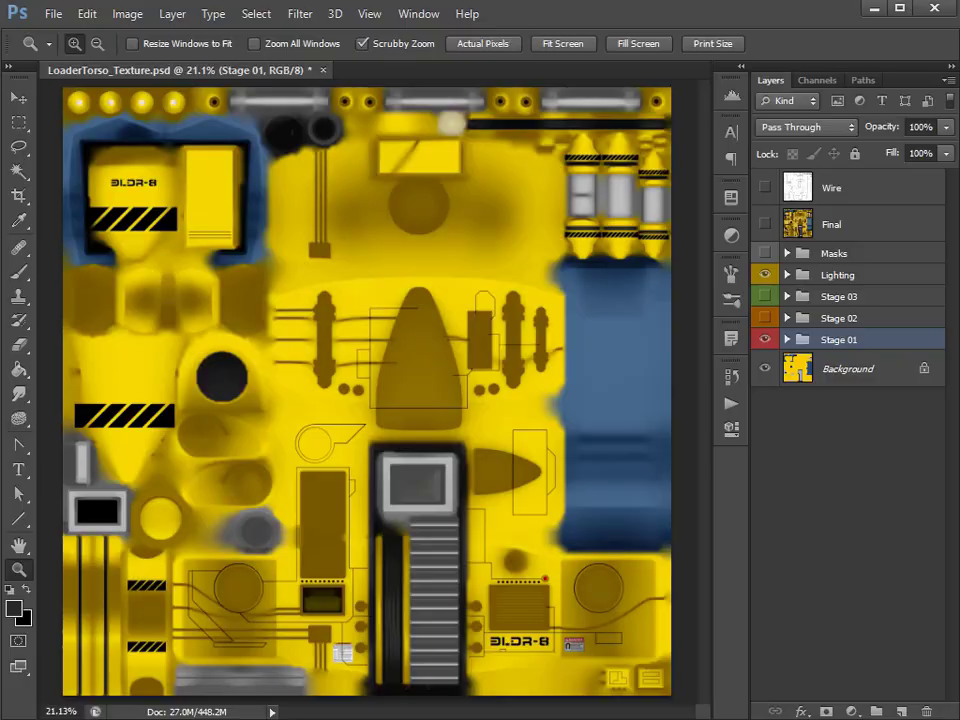
# Step: Expand and show the Stage 02 group, then turn on its Rust layer
pyautogui.click(880, 320)
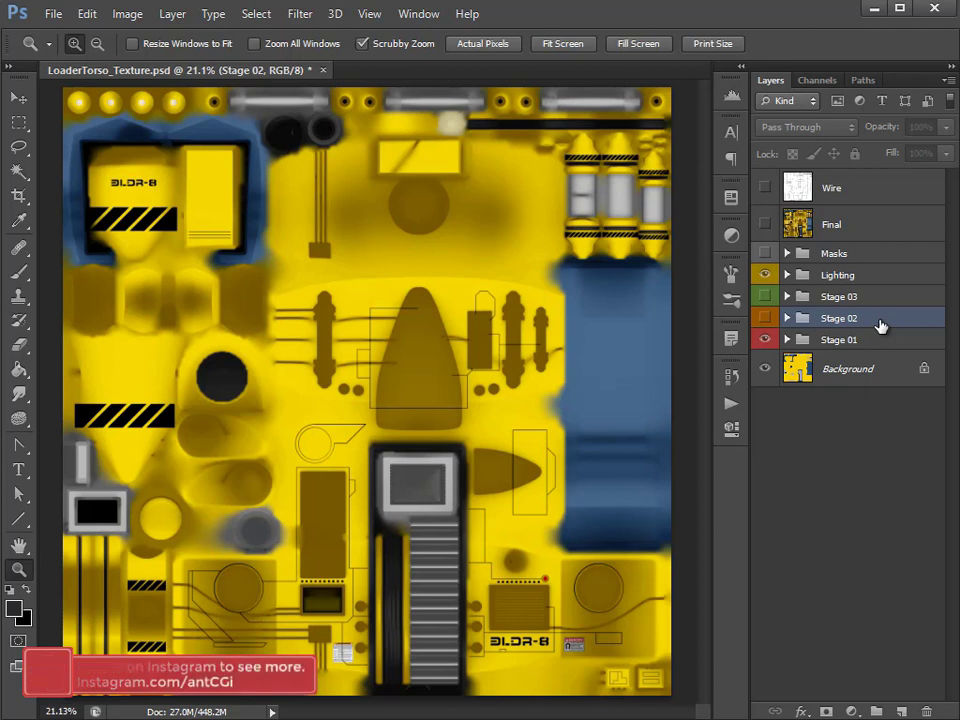
pyautogui.click(786, 318)
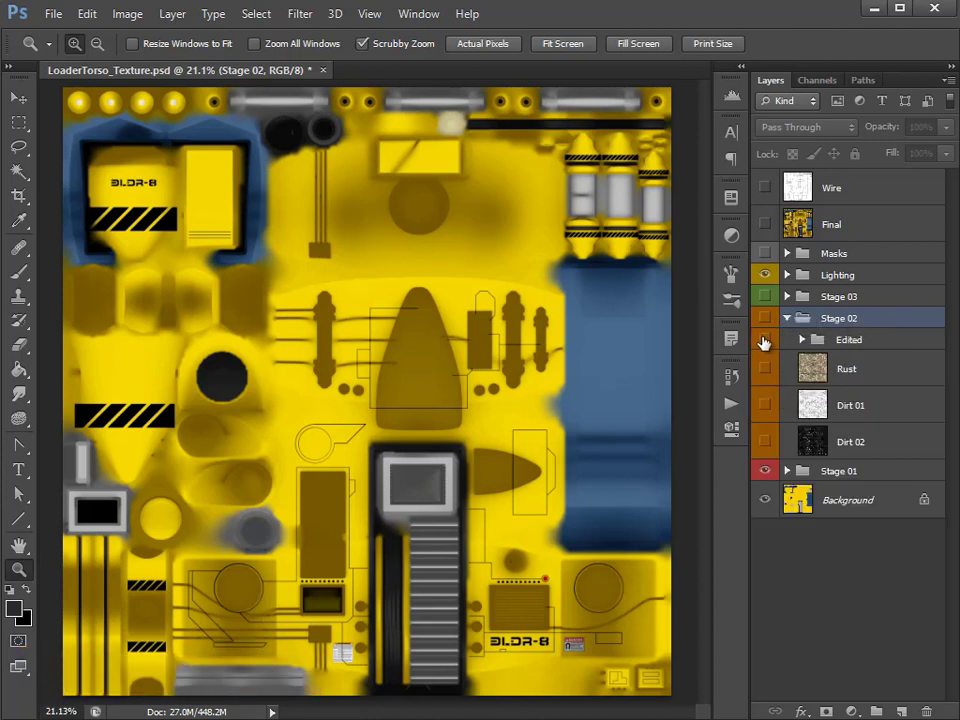
pyautogui.click(765, 318)
pyautogui.click(897, 436)
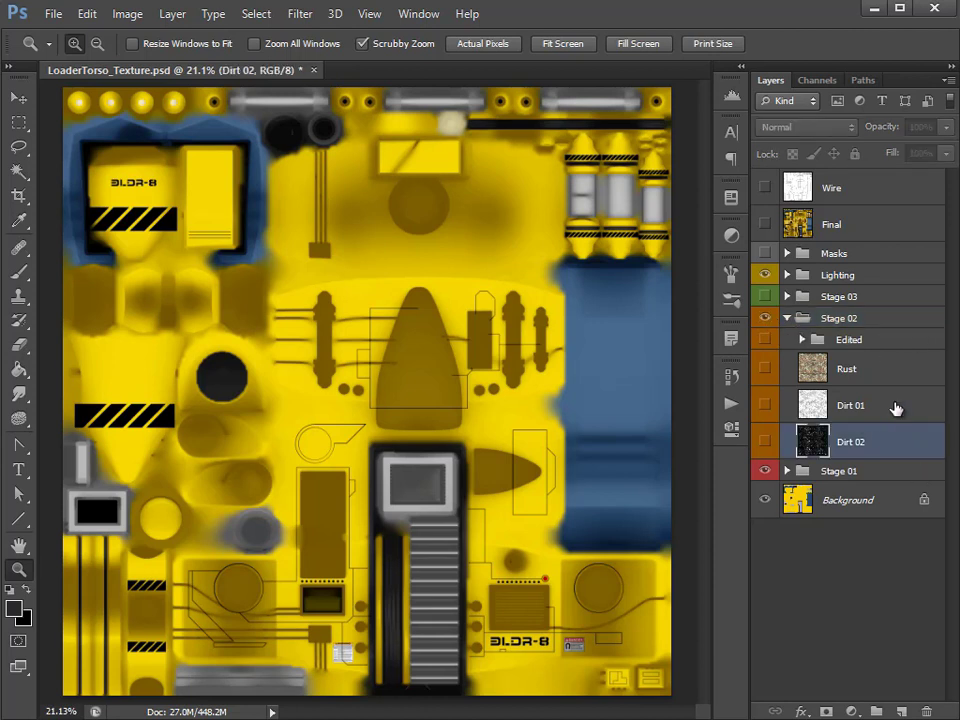
pyautogui.click(896, 406)
pyautogui.click(890, 371)
pyautogui.click(897, 405)
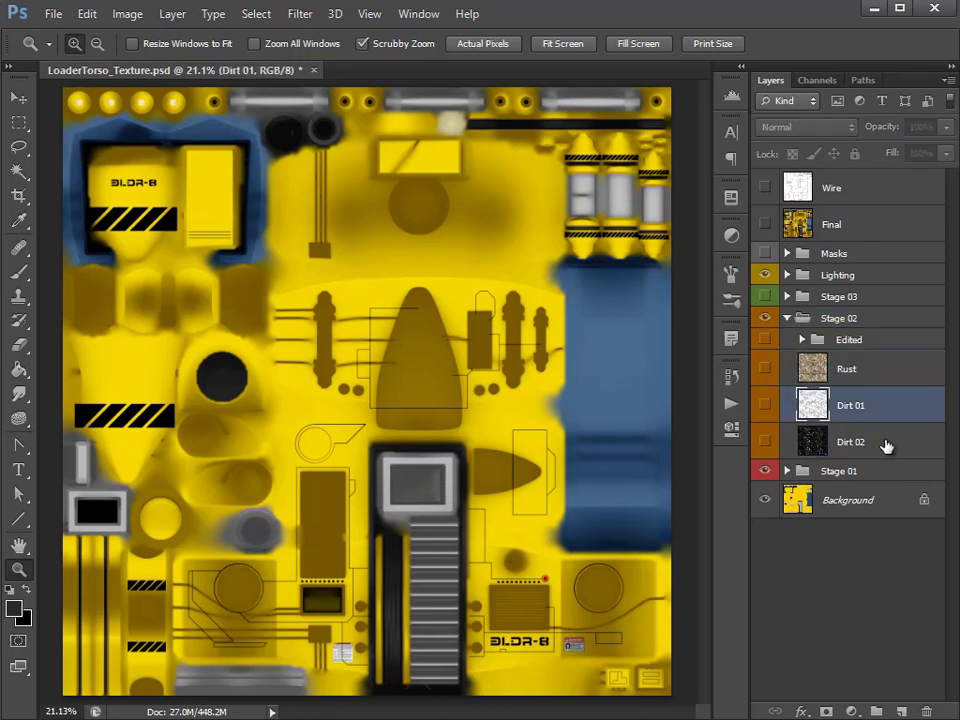
pyautogui.click(883, 442)
pyautogui.click(881, 369)
pyautogui.click(766, 369)
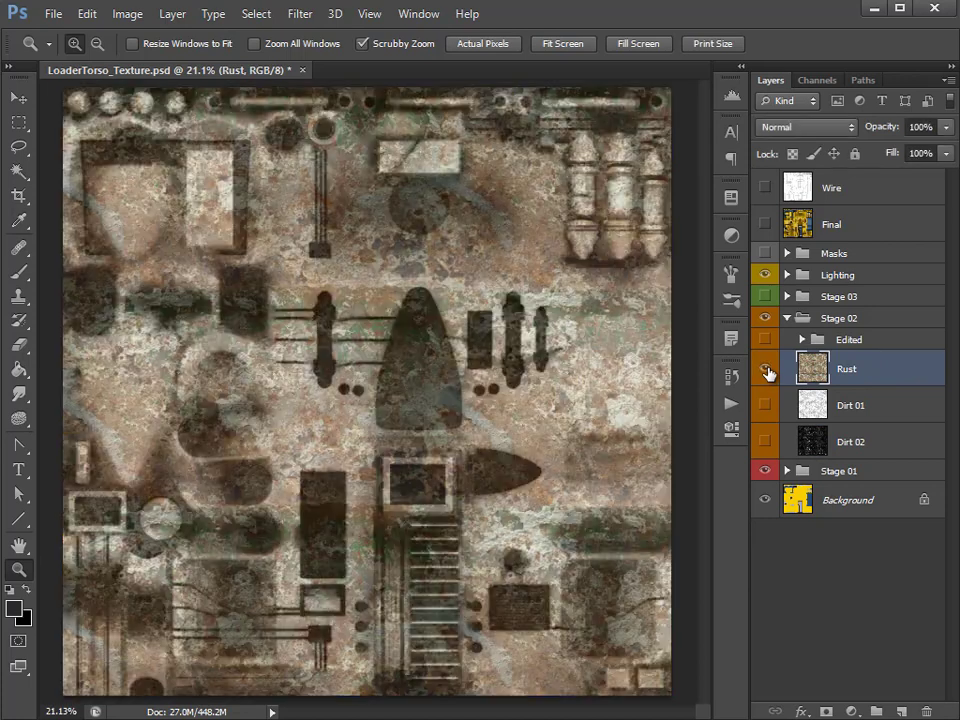
# Step: With Lighting hidden, compare Rust, Dirt 01 and Dirt 02, leaving only Rust visible
pyautogui.click(766, 276)
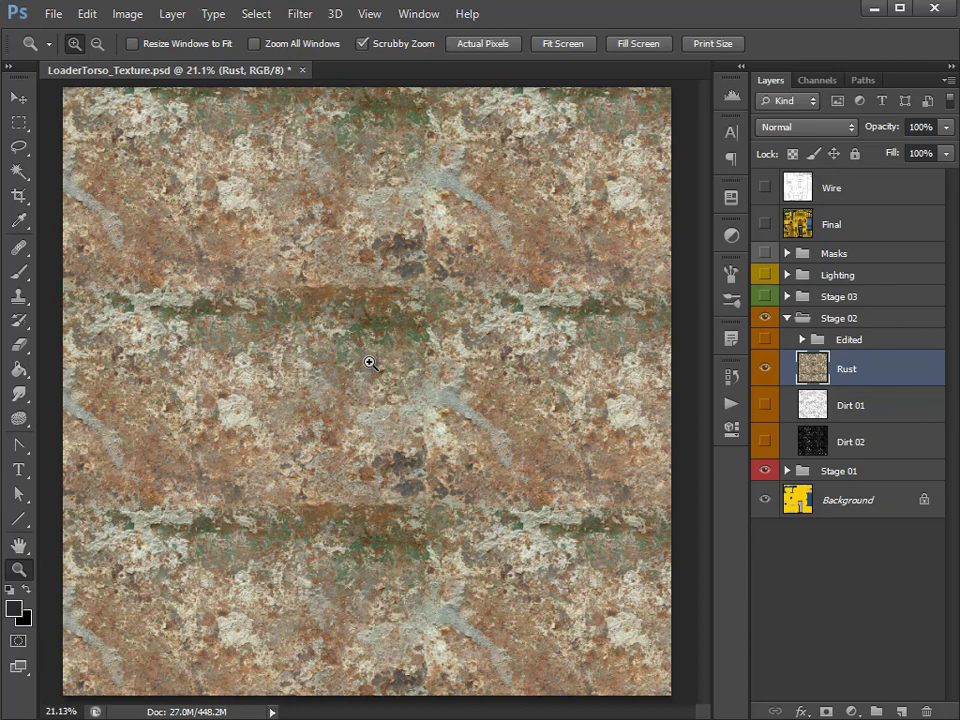
pyautogui.click(765, 369)
pyautogui.click(766, 405)
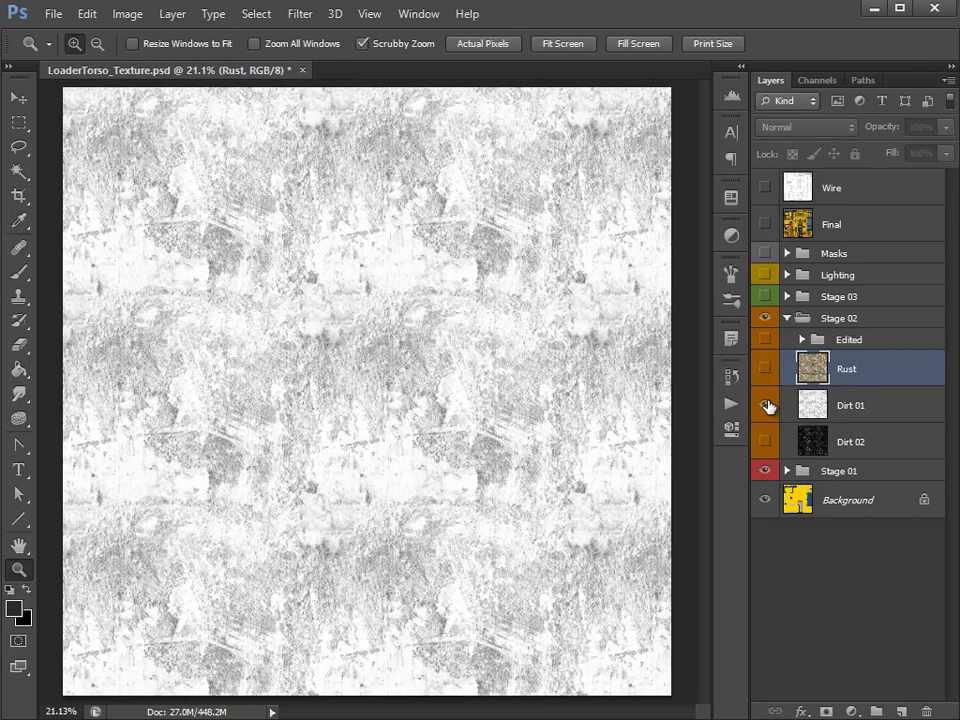
pyautogui.click(766, 405)
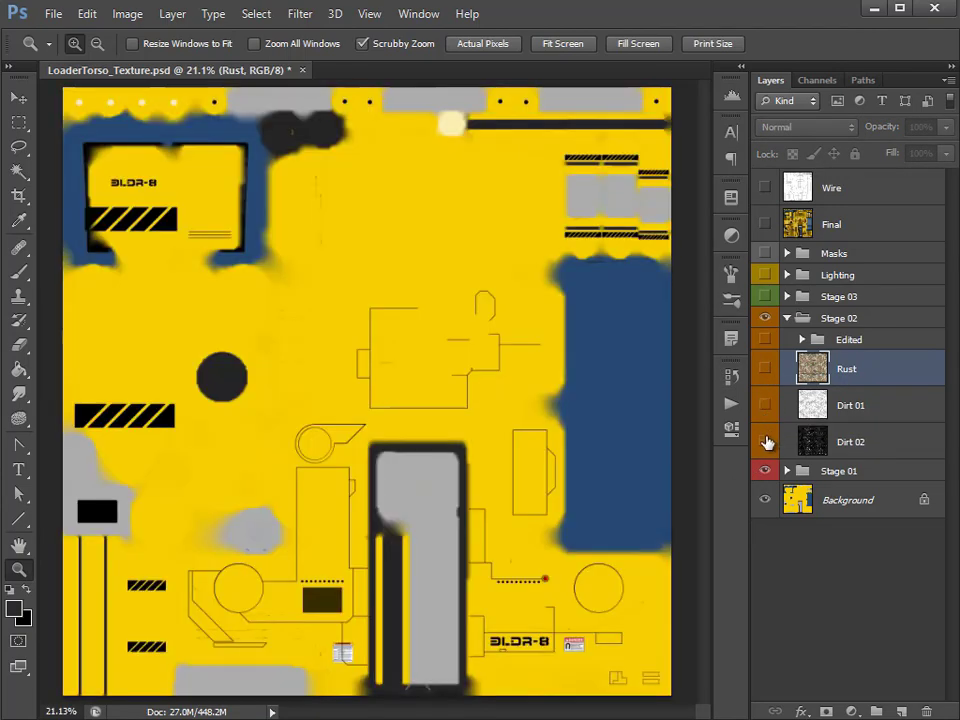
pyautogui.click(766, 442)
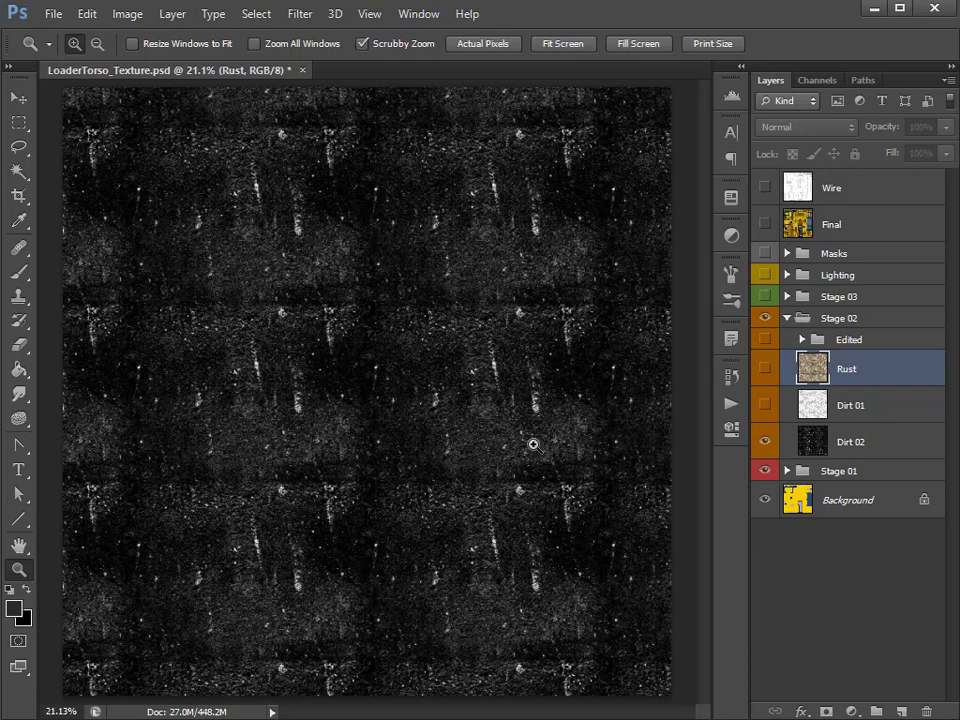
pyautogui.click(764, 443)
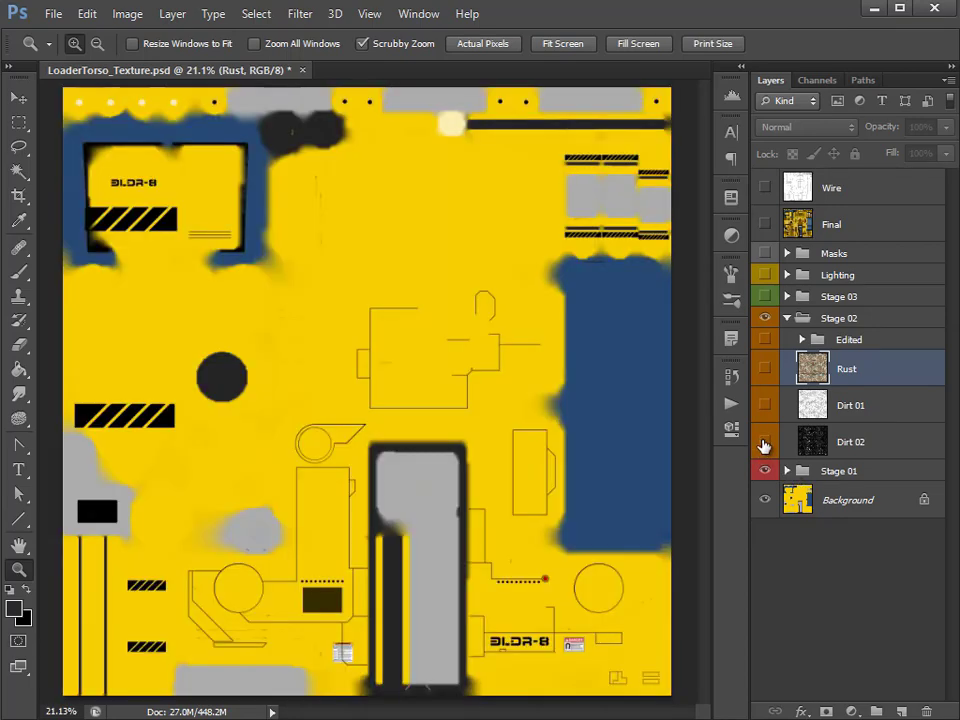
pyautogui.click(765, 370)
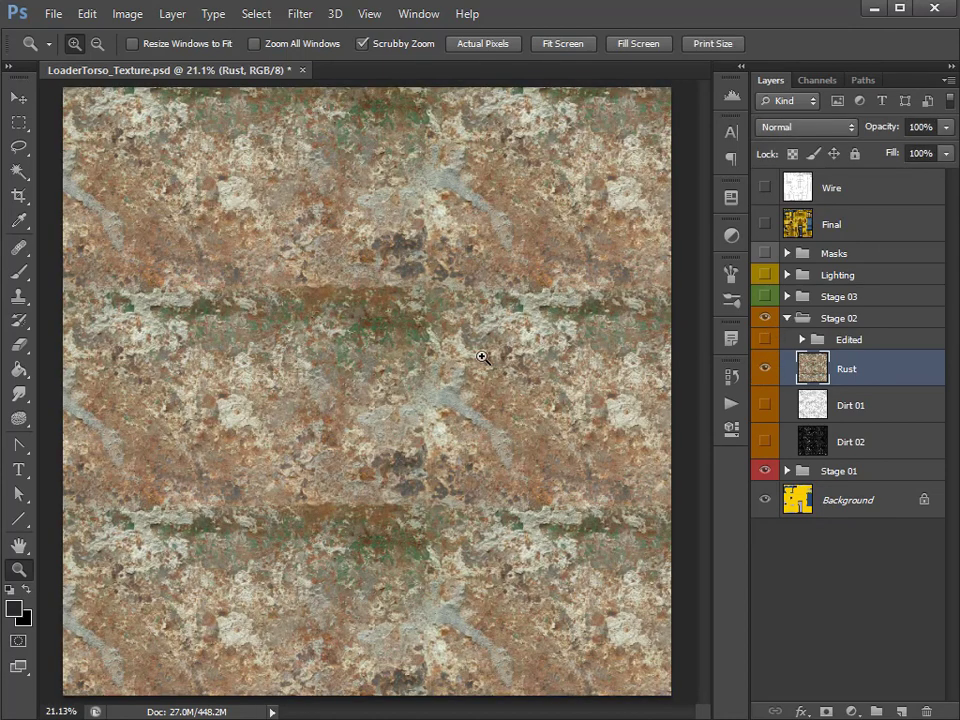
# Step: Briefly preview the Final layer and Masks group, then show Lighting over the rust
pyautogui.click(765, 224)
pyautogui.click(765, 224)
pyautogui.click(763, 254)
pyautogui.click(763, 254)
pyautogui.click(765, 275)
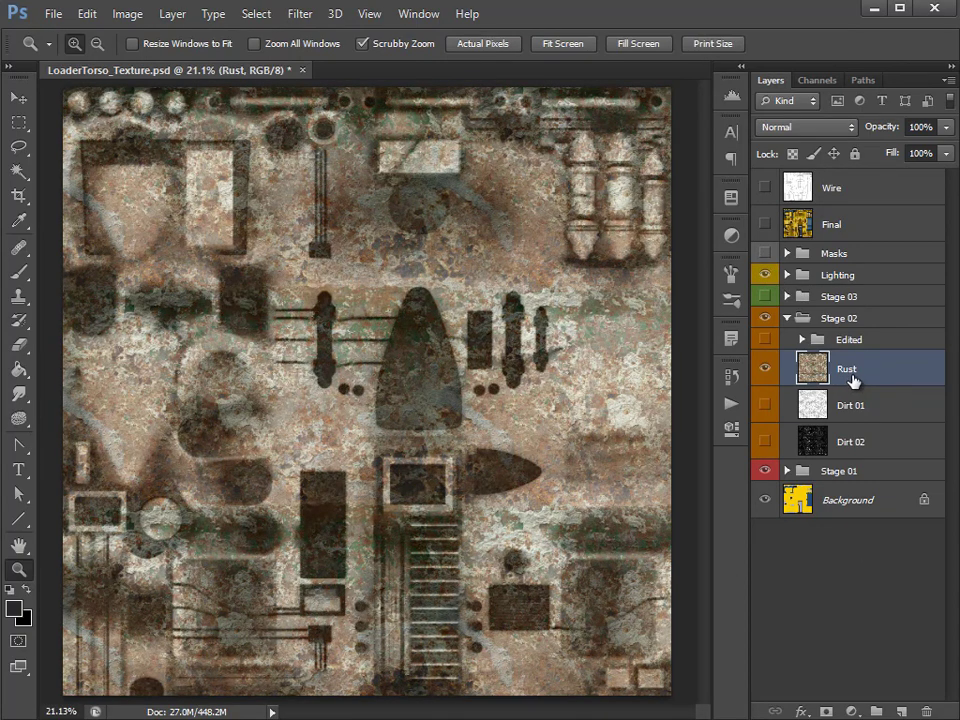
# Step: Try Darken, Multiply, Color Burn and Linear Burn blend modes on the Rust layer
pyautogui.click(825, 133)
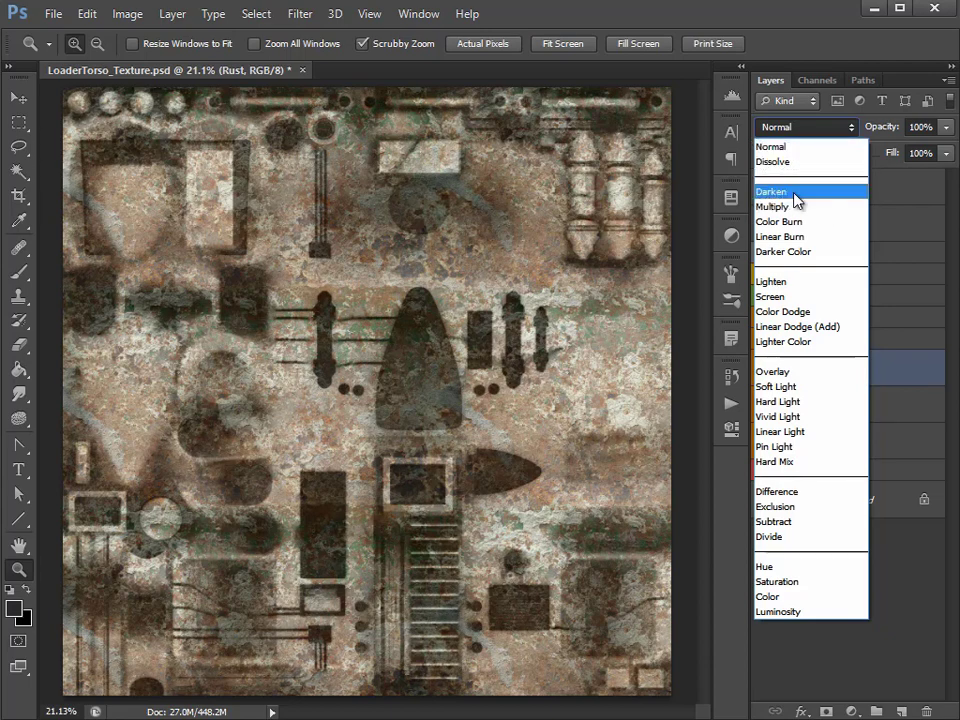
pyautogui.click(795, 193)
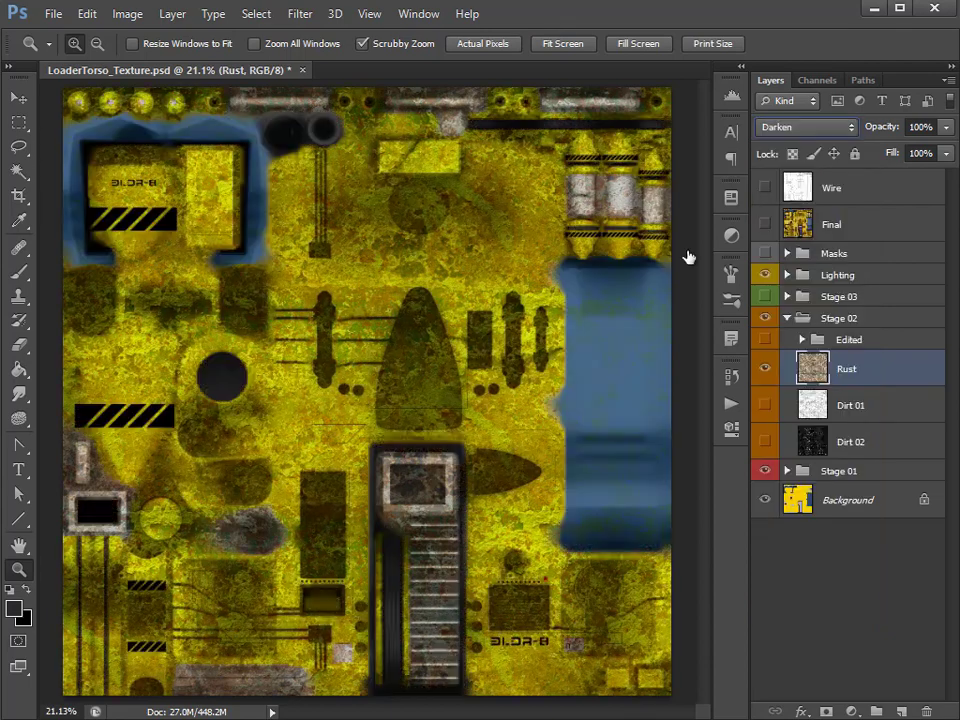
pyautogui.hotkey('shift', 'alt', 'm')
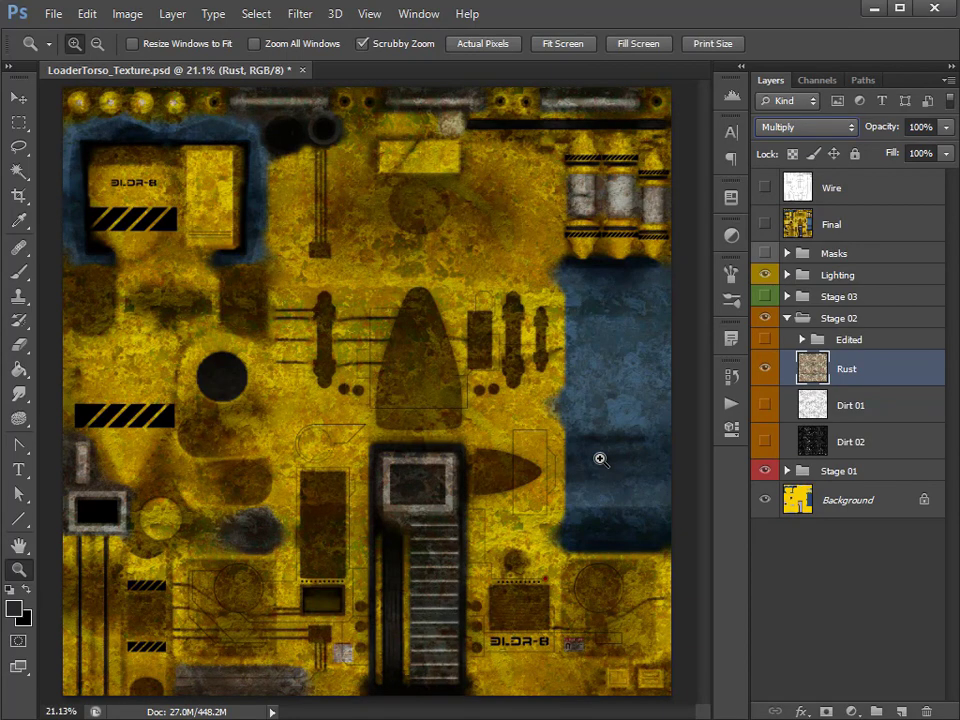
pyautogui.hotkey('shift', 'alt', 'b')
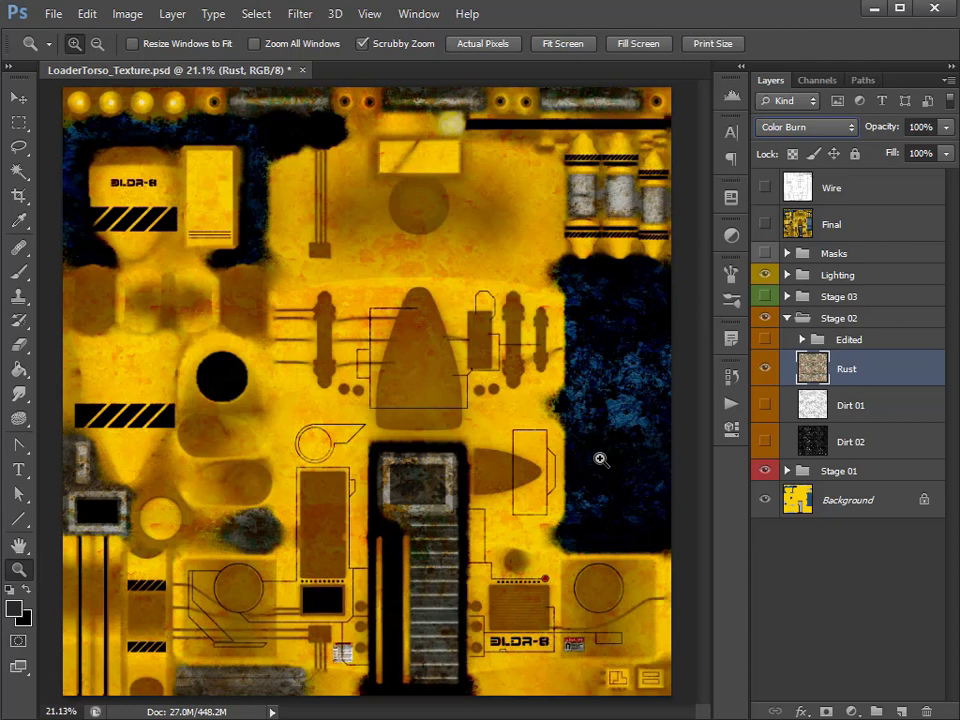
pyautogui.hotkey('shift', 'alt', 'a')
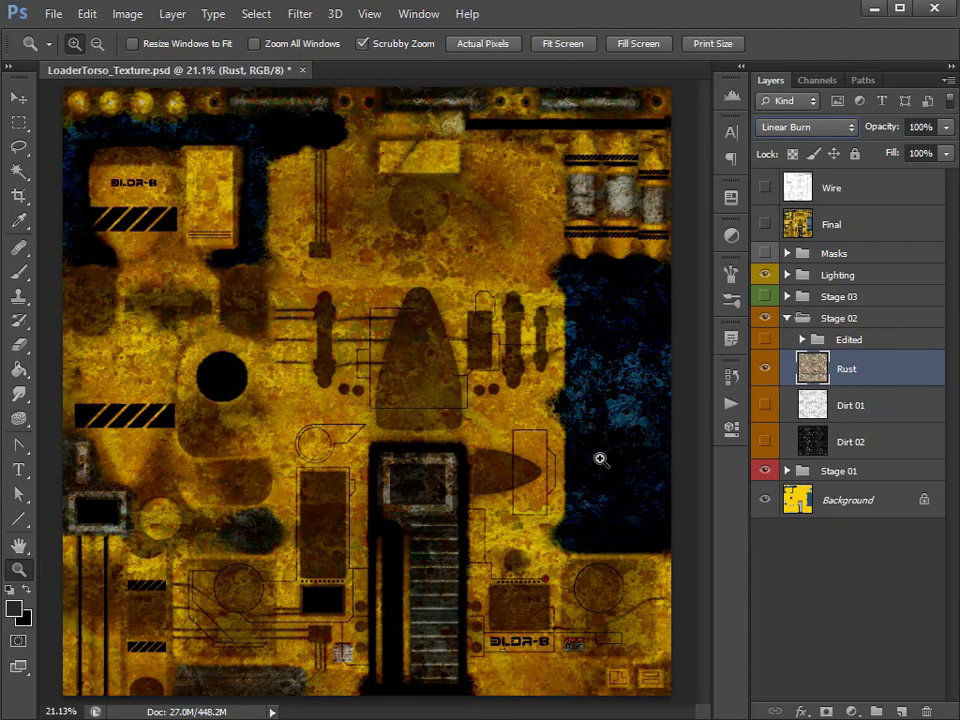
pyautogui.hotkey('shift', '+')
pyautogui.hotkey('shift', '+')
pyautogui.hotkey('shift', '+')
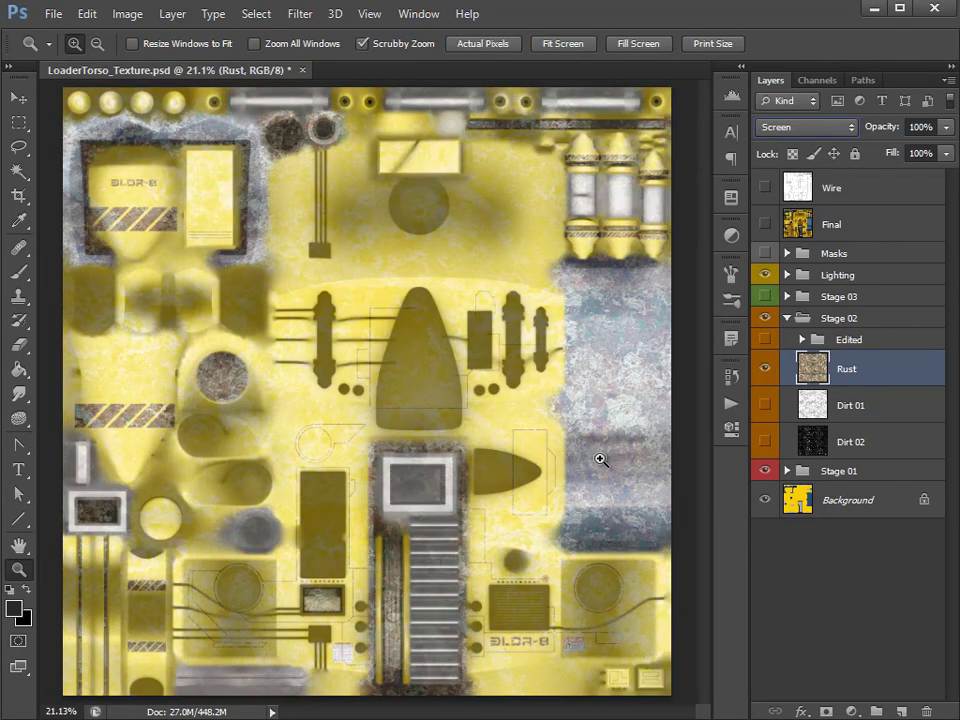
# Step: Compare Overlay, Soft Light and Hard Light on Rust, settling on Overlay
pyautogui.click(844, 128)
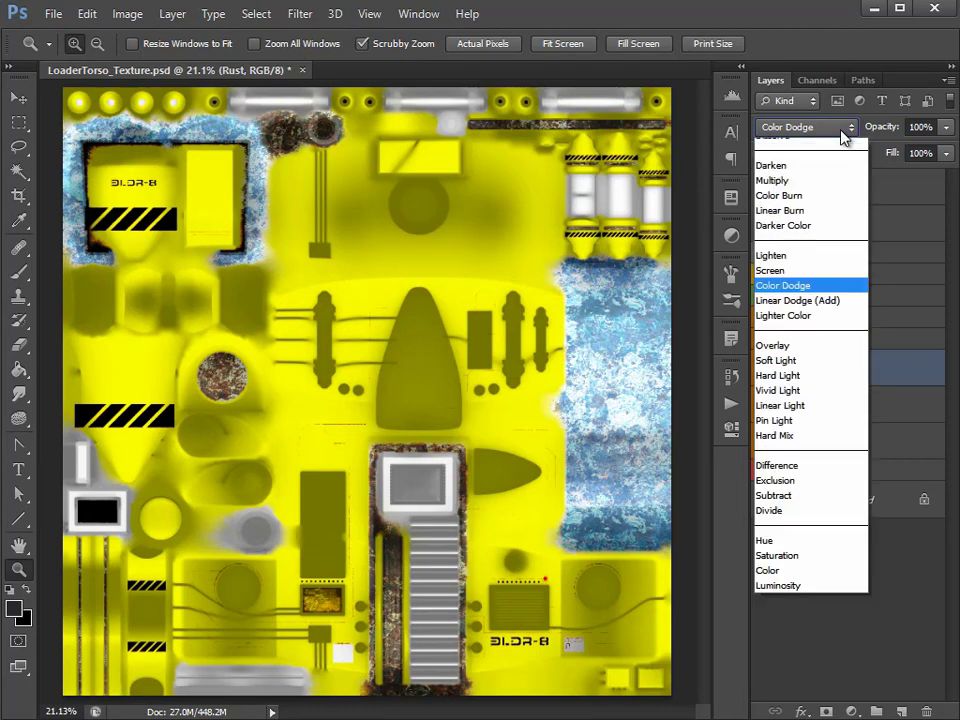
pyautogui.click(788, 372)
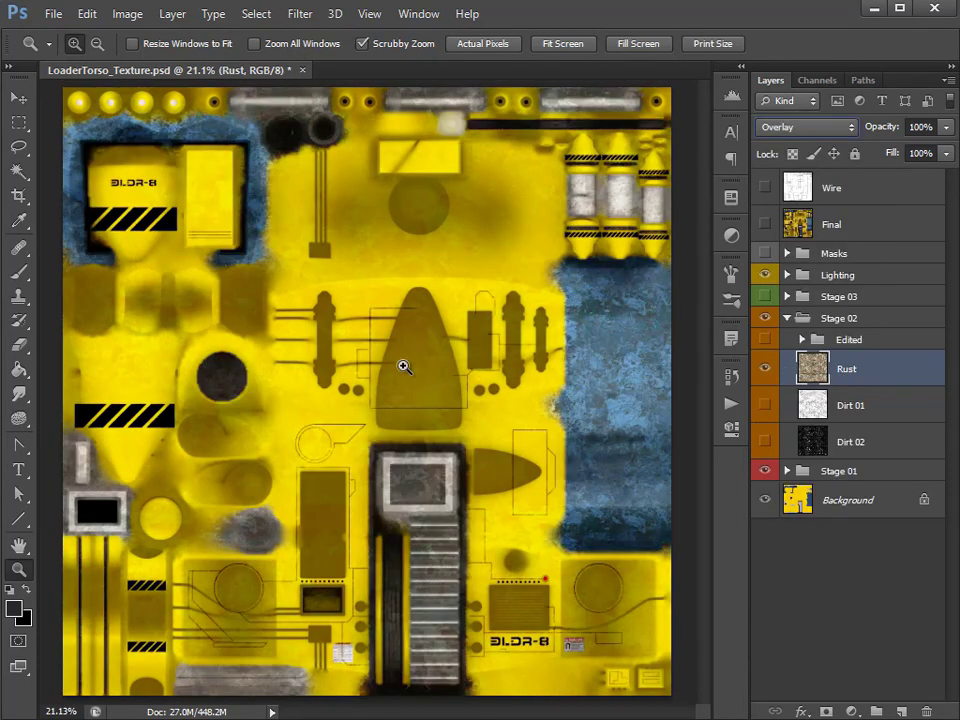
pyautogui.click(815, 130)
pyautogui.click(816, 383)
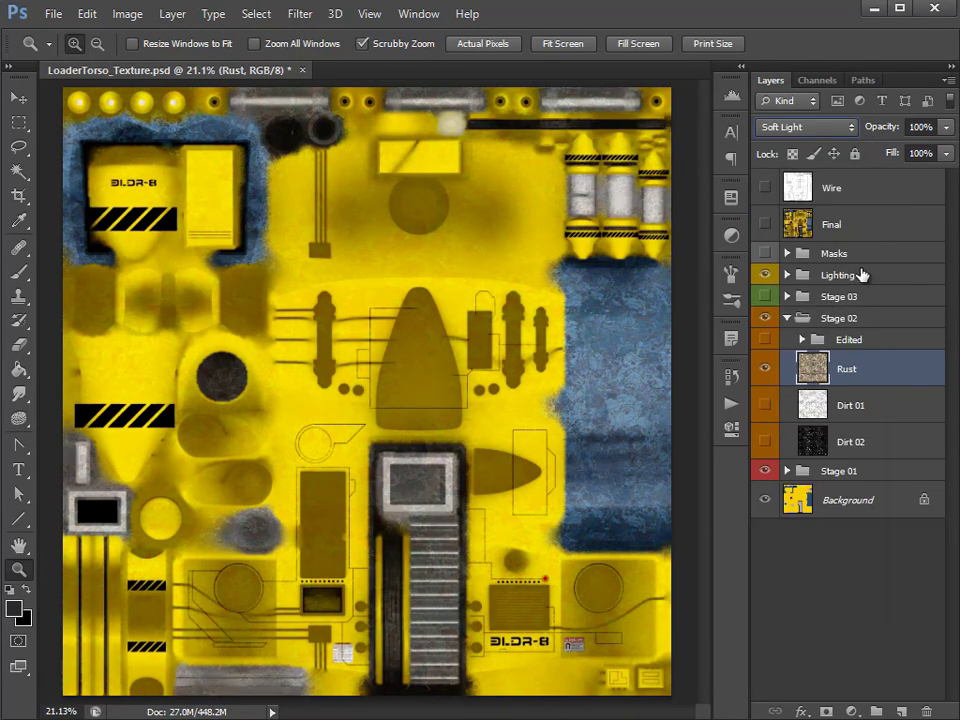
pyautogui.click(853, 130)
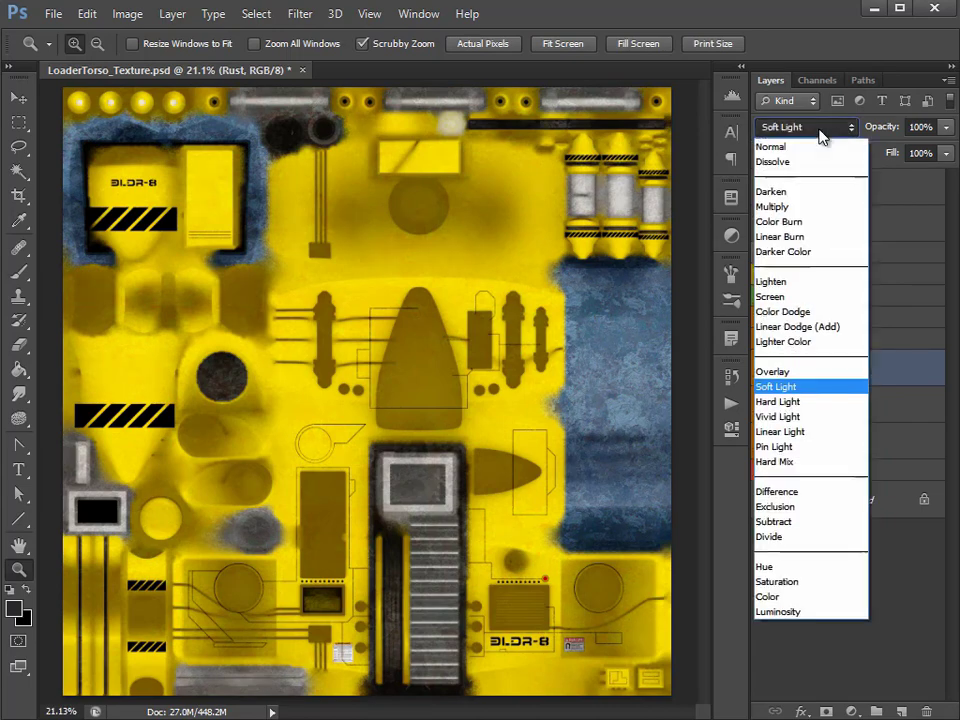
pyautogui.click(825, 408)
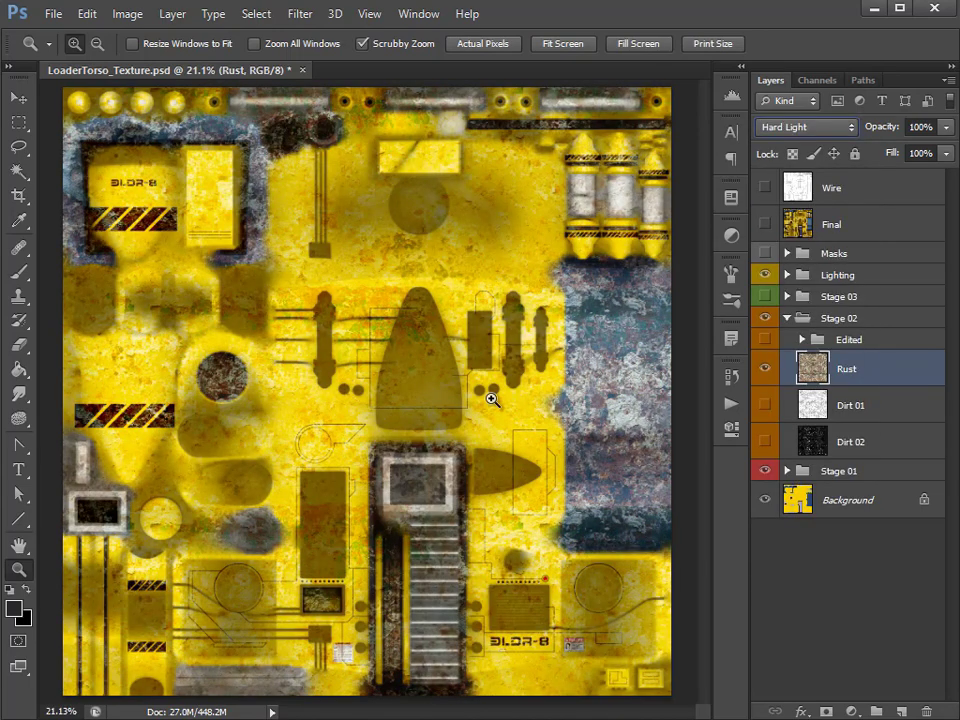
pyautogui.click(806, 127)
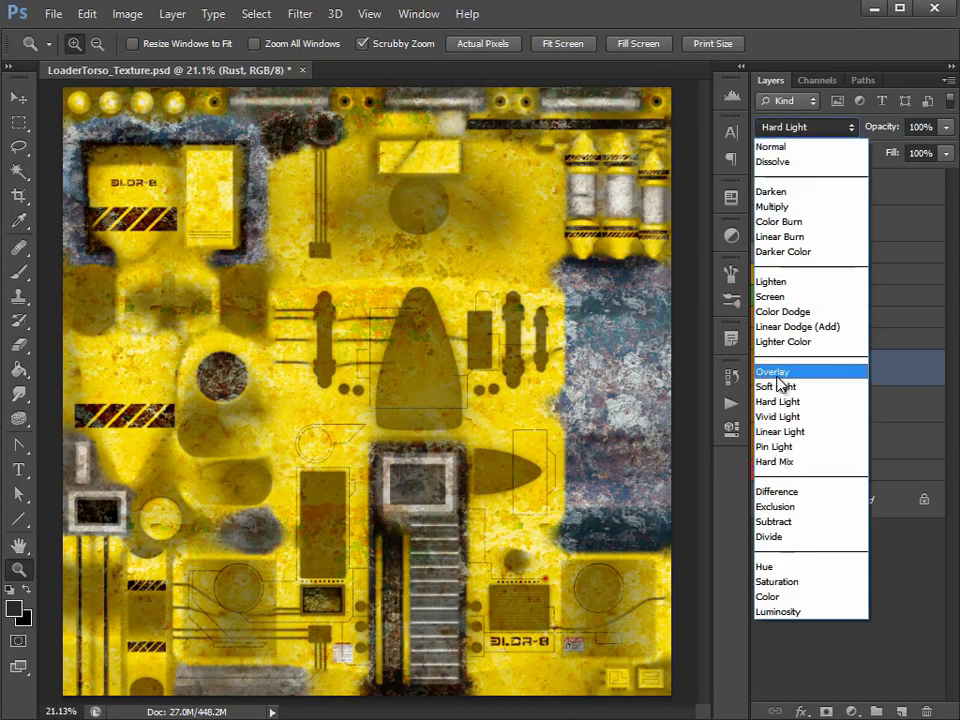
pyautogui.click(778, 375)
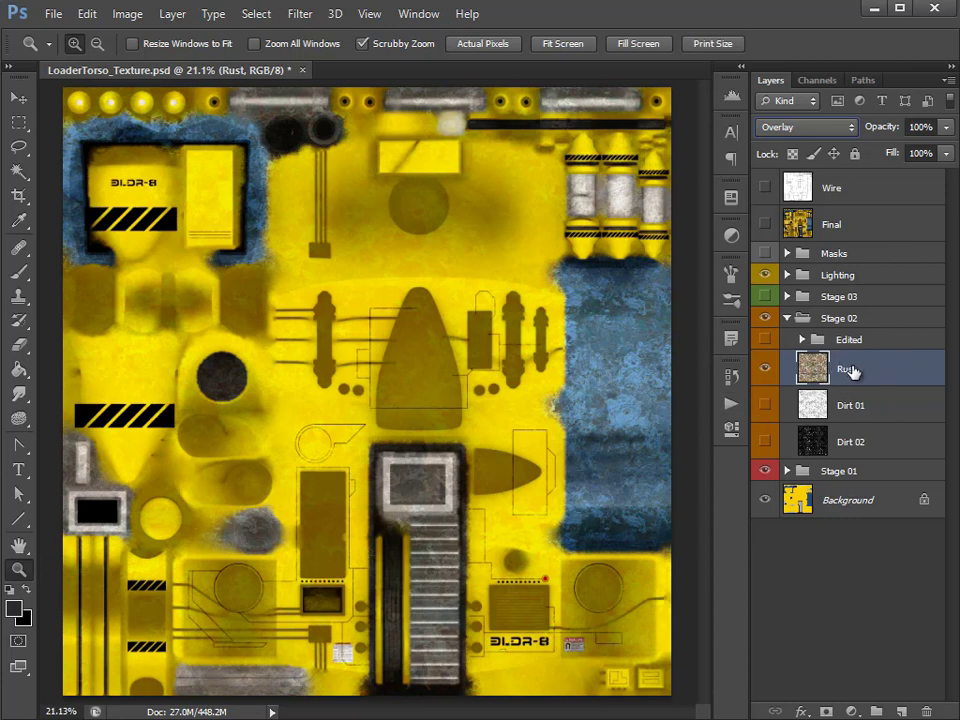
# Step: Reveal the Masks group, select the whole canvas on Glass Mask, then hide the group
pyautogui.click(787, 253)
pyautogui.click(765, 253)
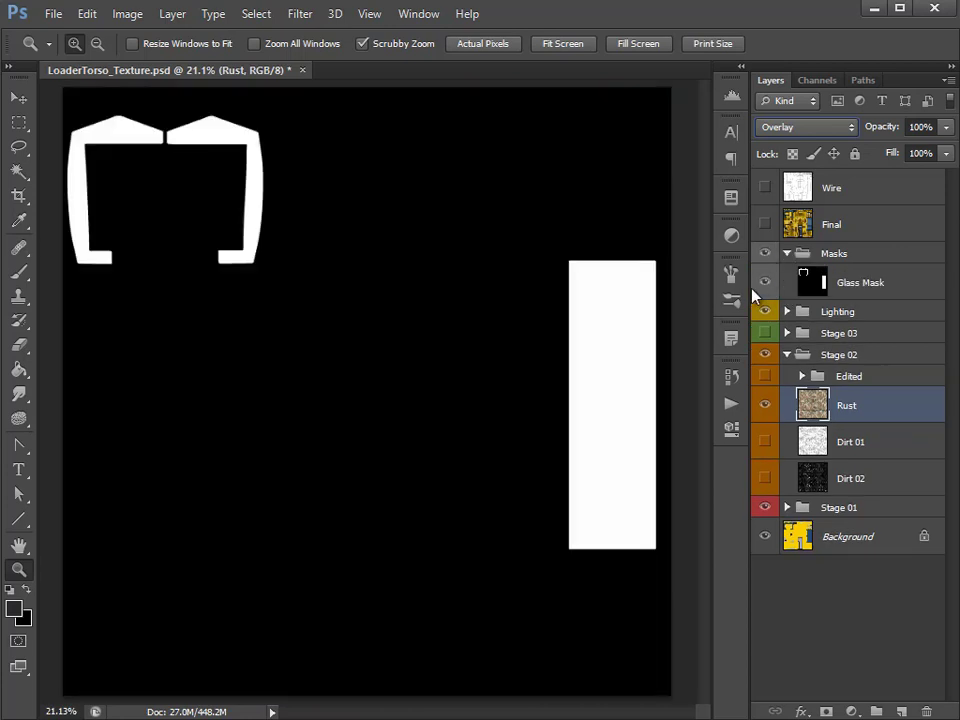
pyautogui.click(893, 276)
pyautogui.hotkey('ctrl', 'a')
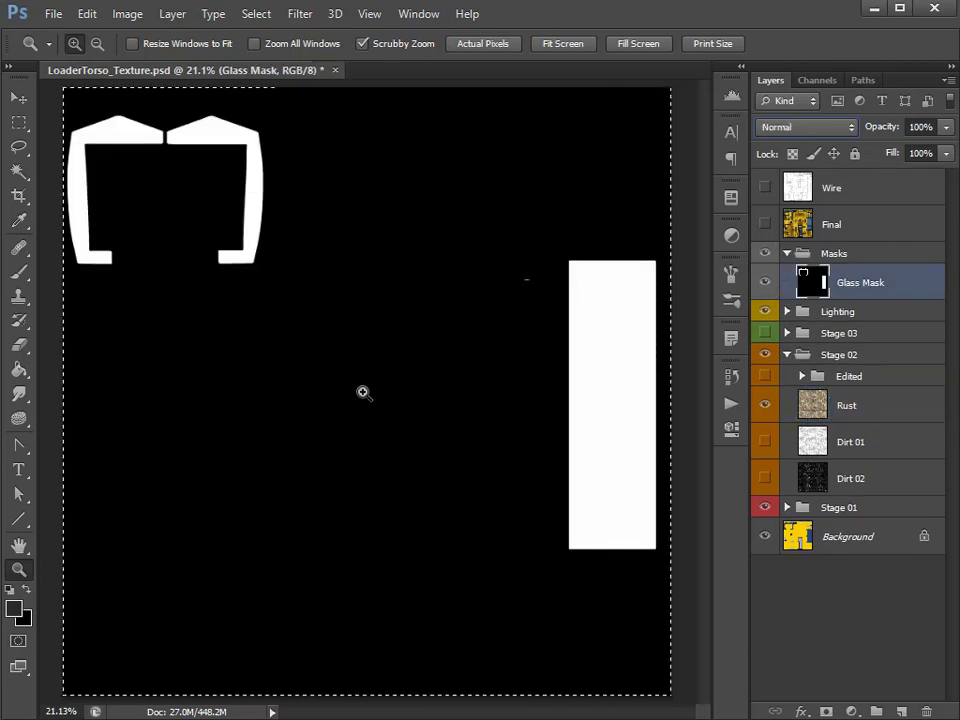
pyautogui.click(787, 253)
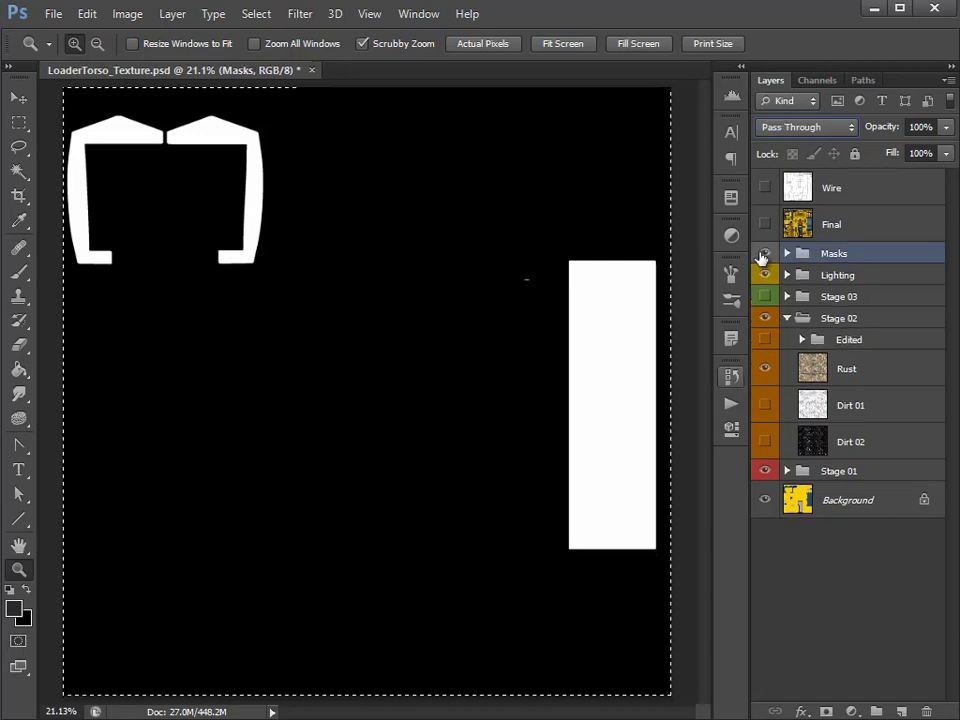
pyautogui.click(765, 253)
# Step: Add a layer mask to Rust, paste the panel shapes into it and invert it
pyautogui.click(891, 368)
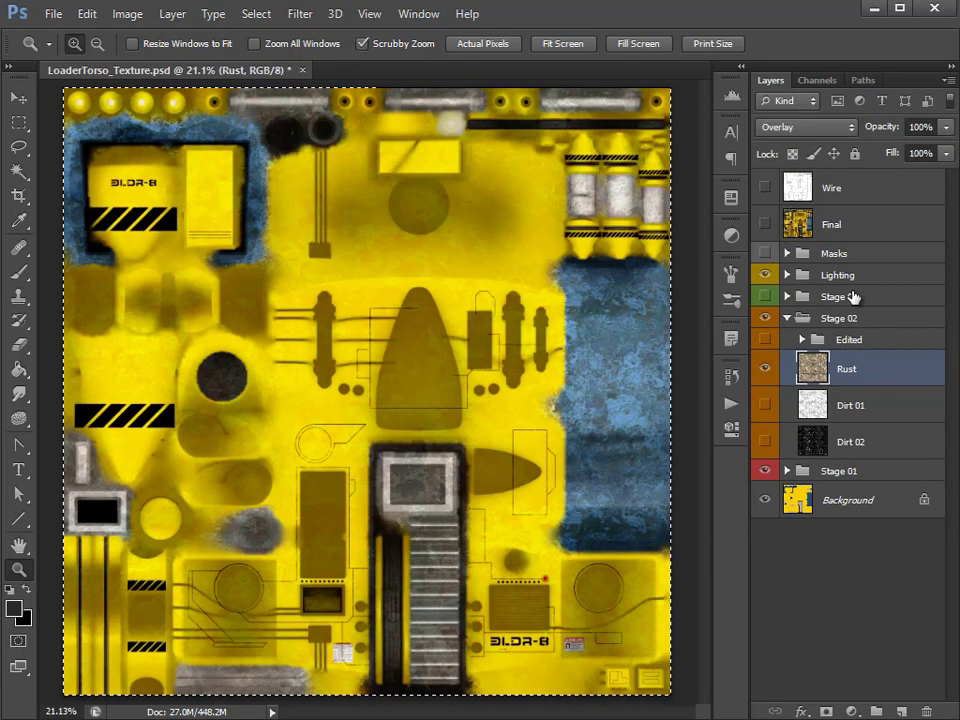
pyautogui.click(826, 711)
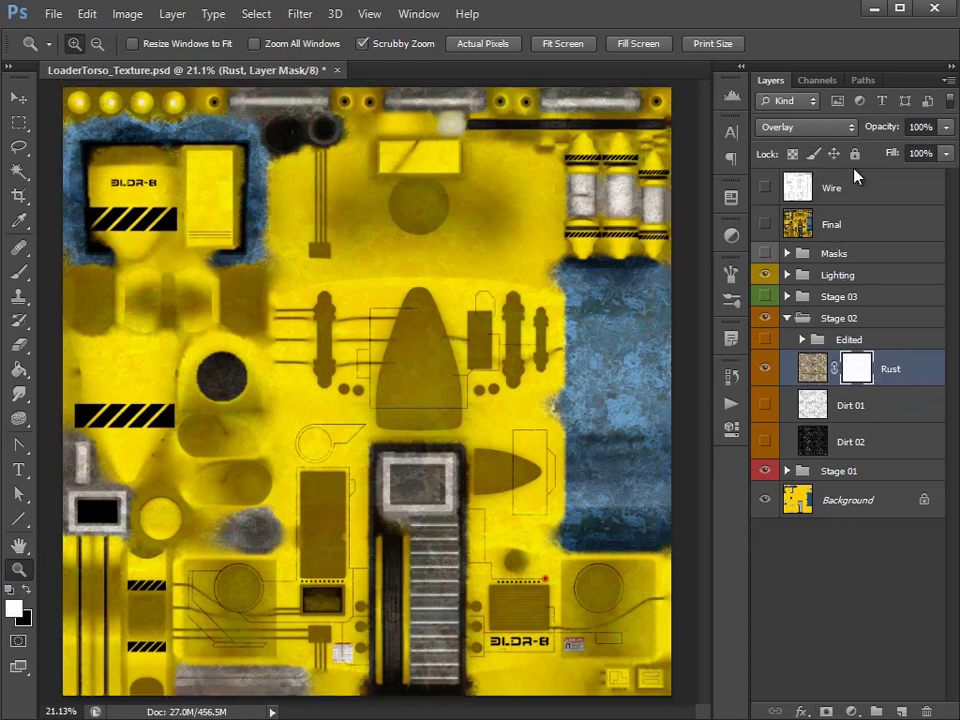
pyautogui.click(817, 80)
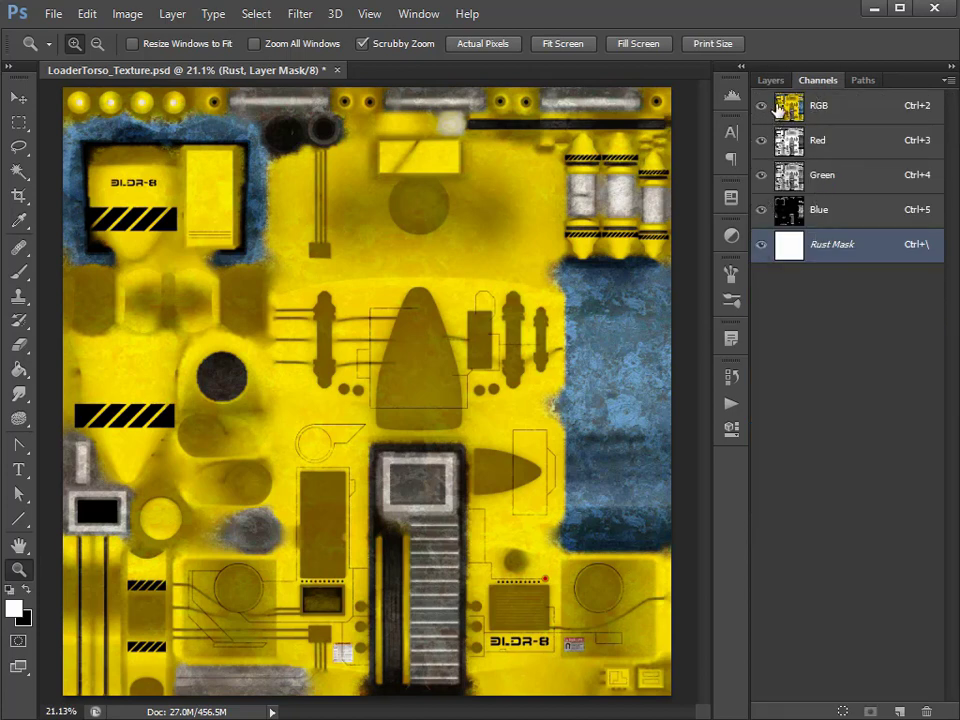
pyautogui.click(860, 250)
pyautogui.hotkey('ctrl', 'v')
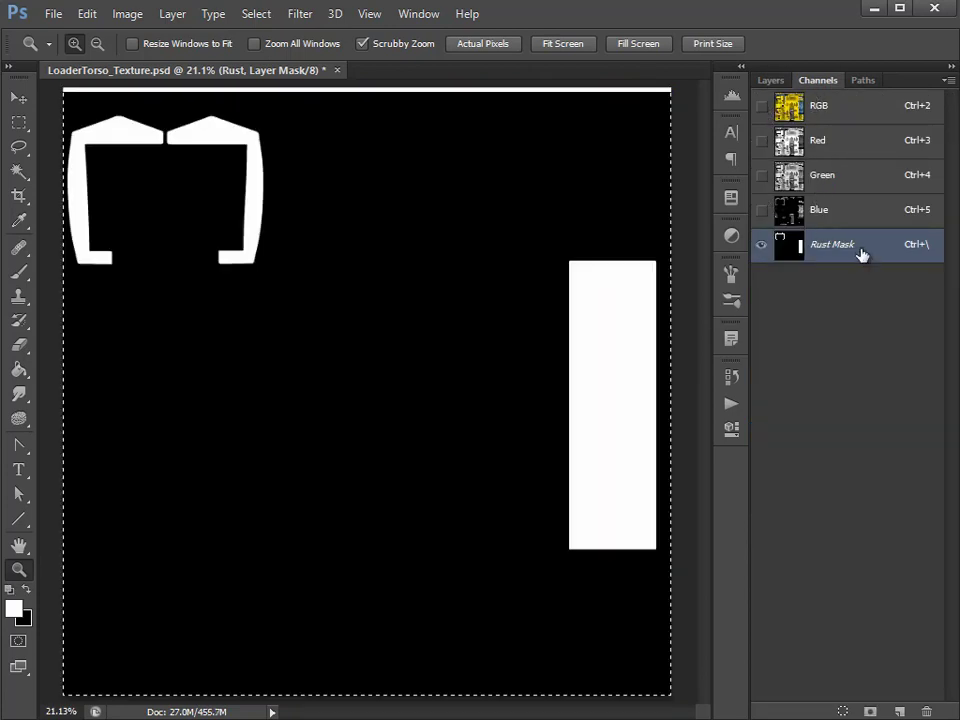
pyautogui.click(128, 14)
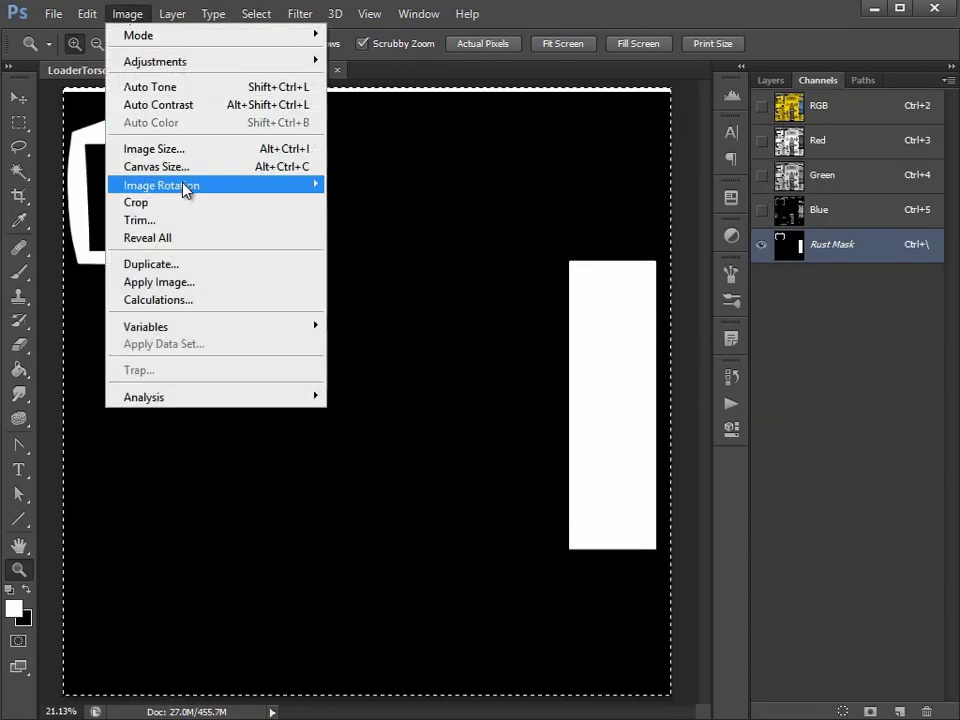
pyautogui.moveTo(199, 61)
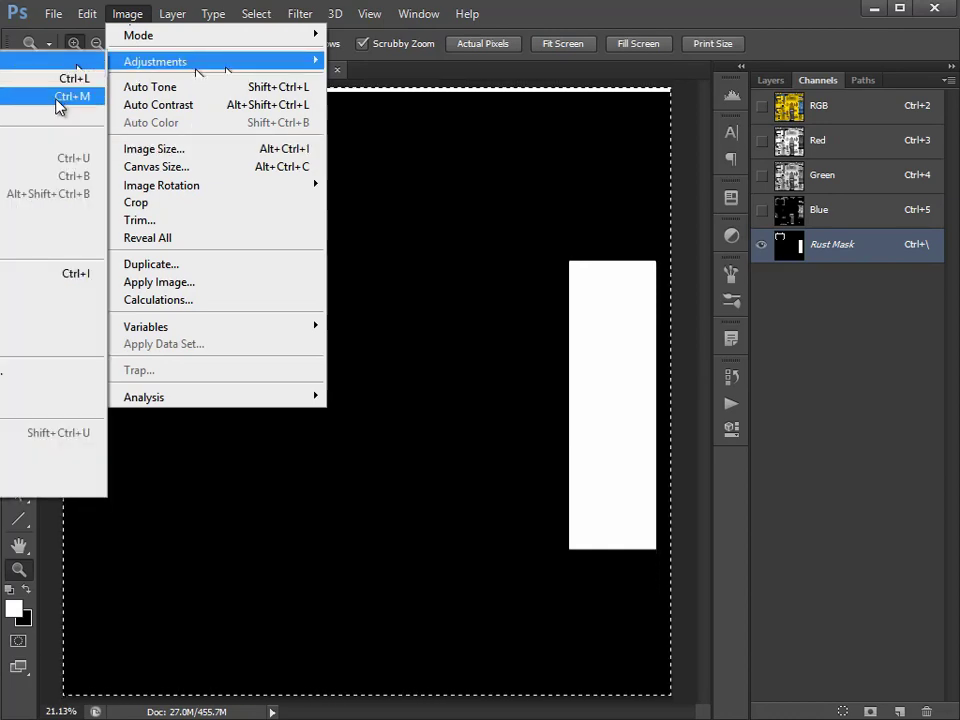
pyautogui.click(5, 273)
pyautogui.click(822, 106)
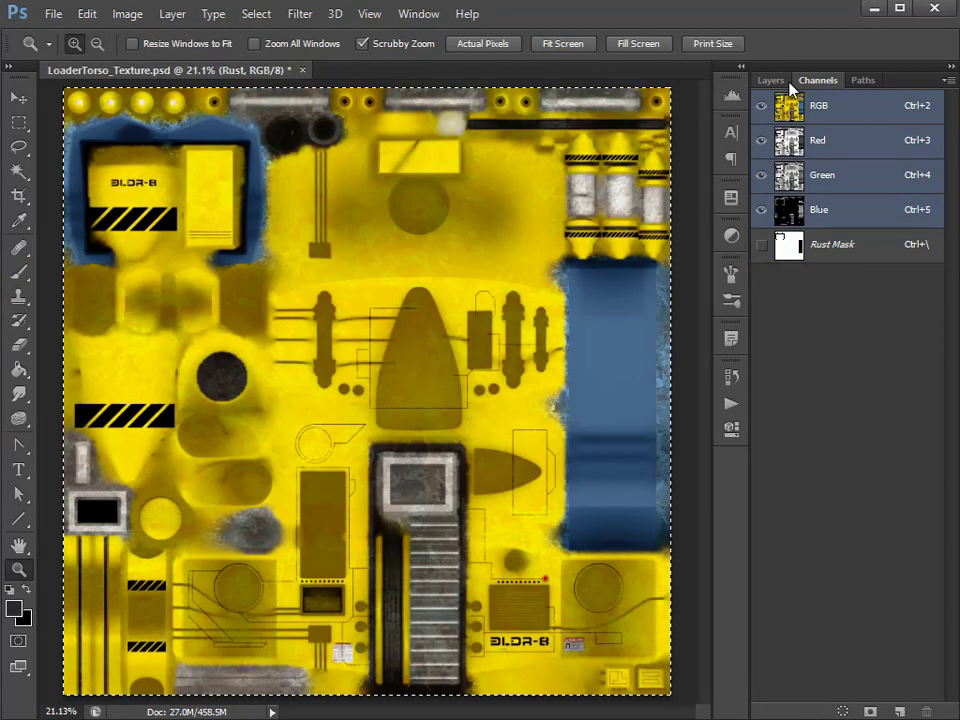
pyautogui.click(770, 80)
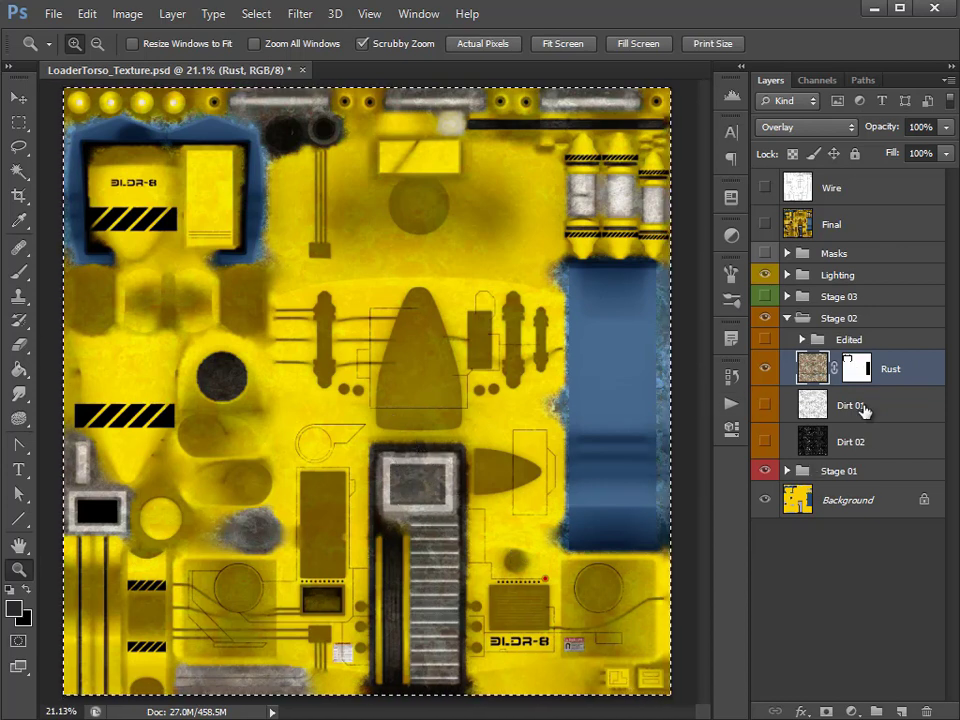
# Step: Pick the Rectangular Marquee, show Dirt 01 and set its blend mode to Multiply
pyautogui.click(17, 125)
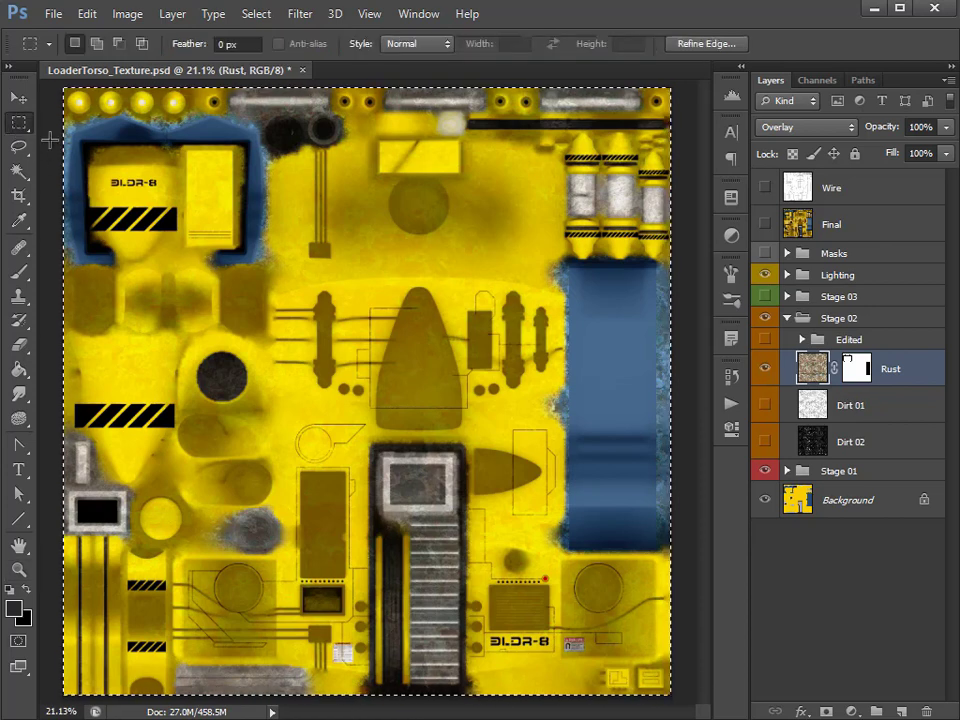
pyautogui.click(884, 412)
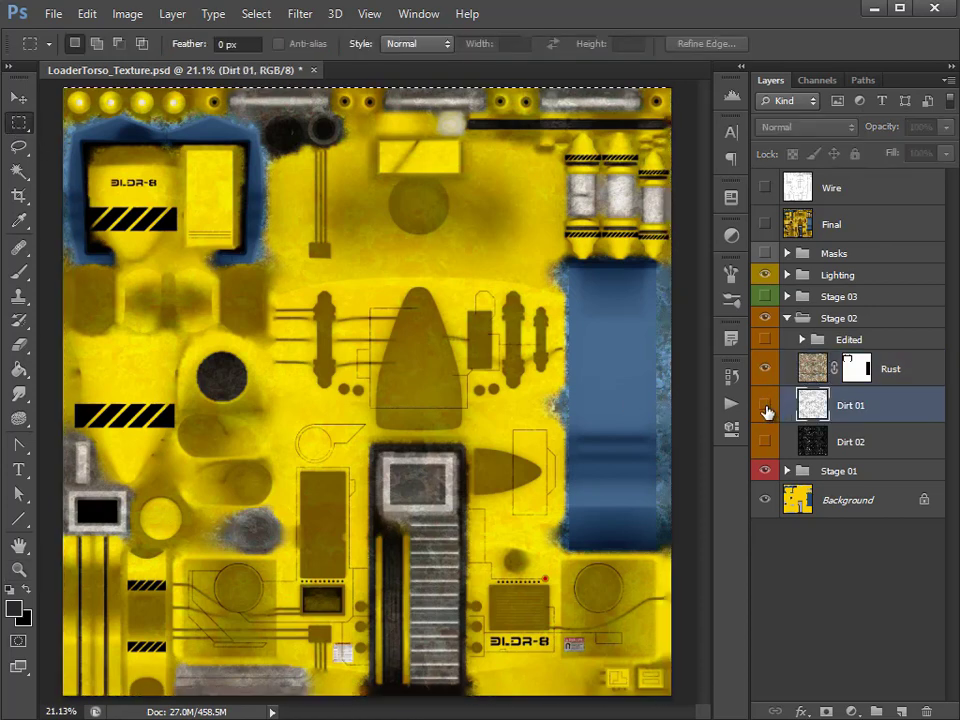
pyautogui.click(766, 407)
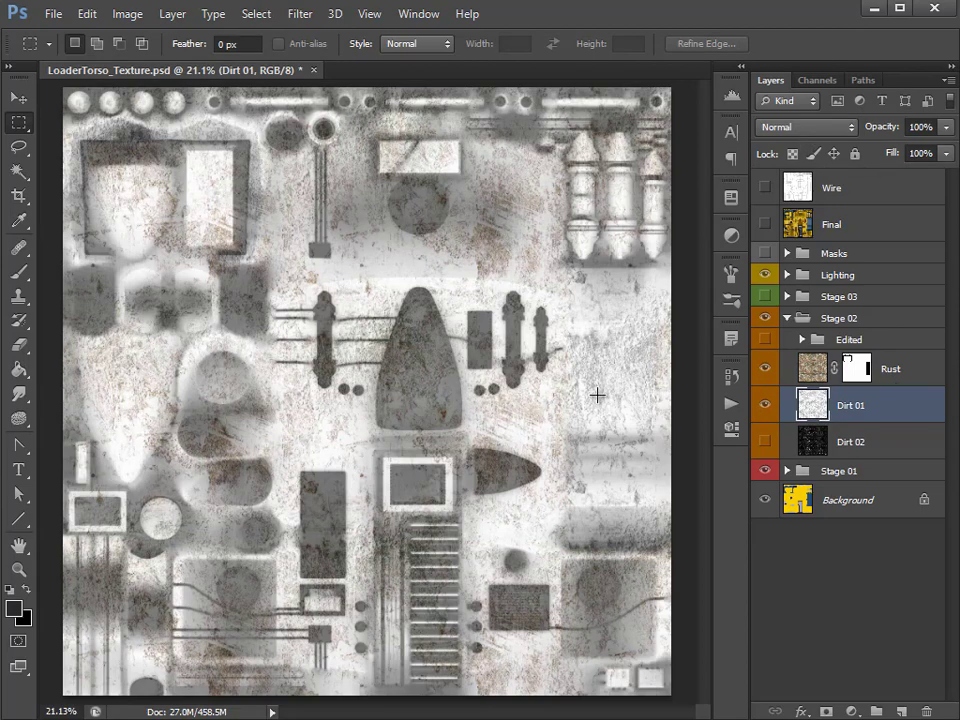
pyautogui.click(790, 127)
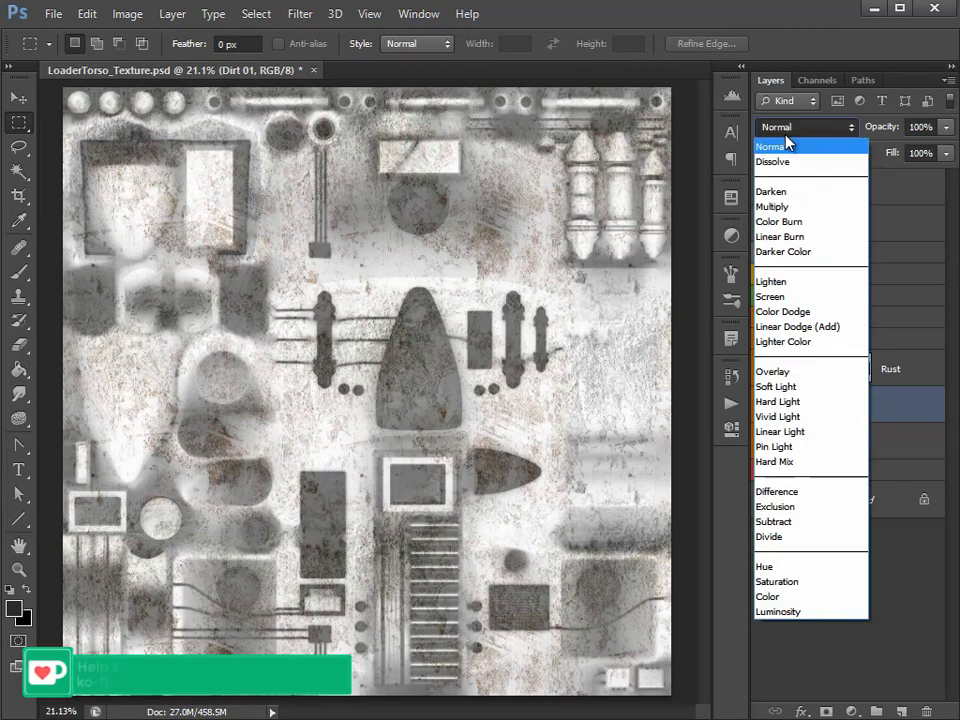
pyautogui.click(793, 206)
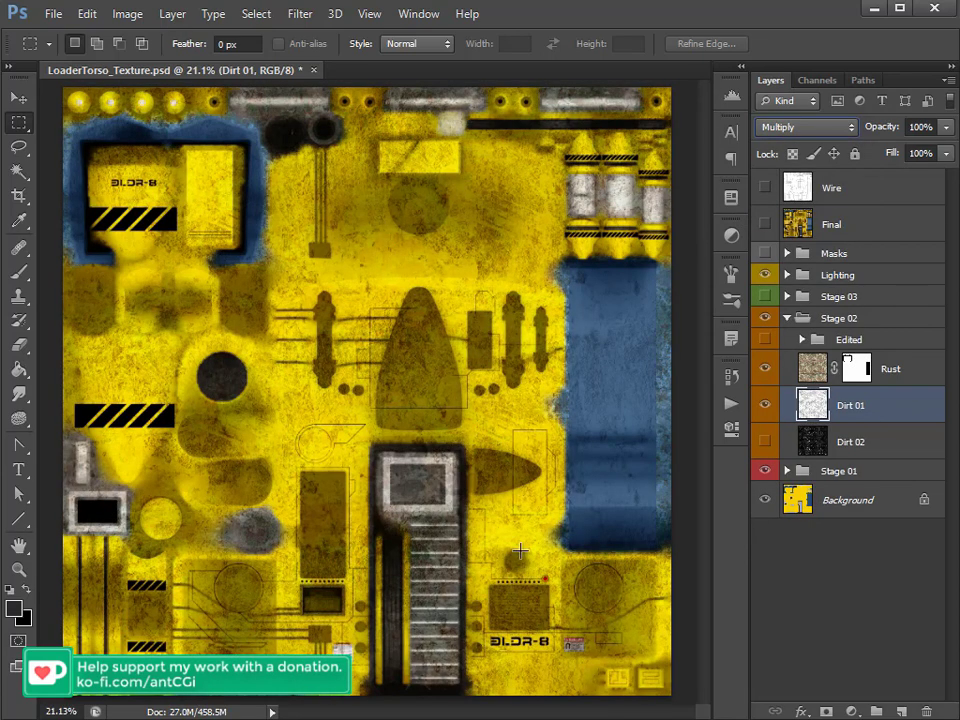
# Step: Toggle Dirt 01 on and off to compare, leaving it visible
pyautogui.click(765, 404)
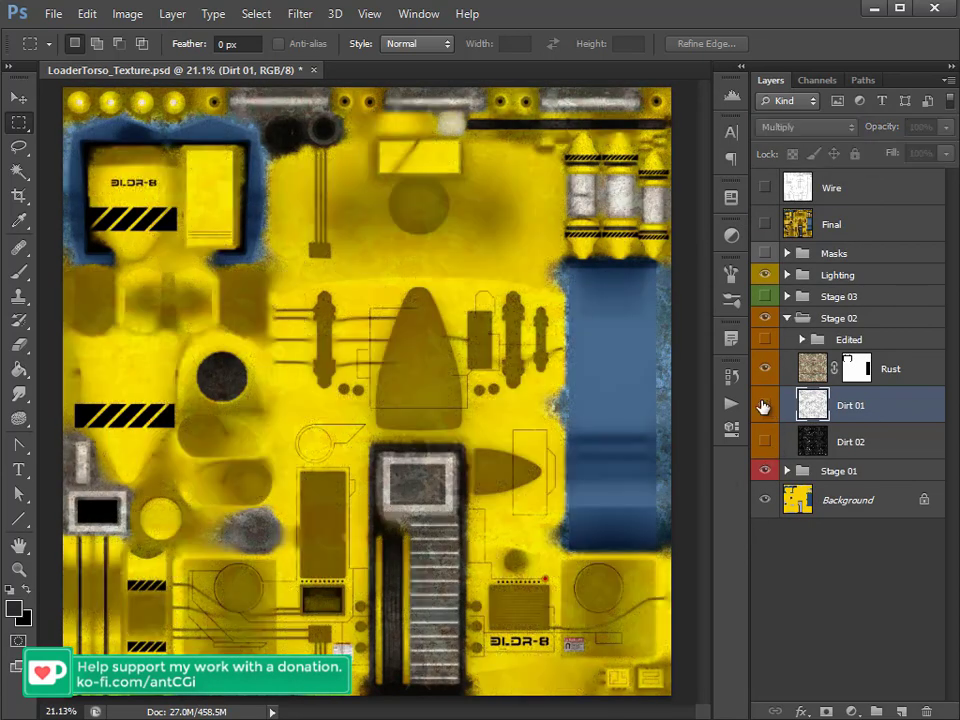
pyautogui.click(765, 404)
pyautogui.click(765, 404)
pyautogui.click(765, 404)
pyautogui.click(765, 404)
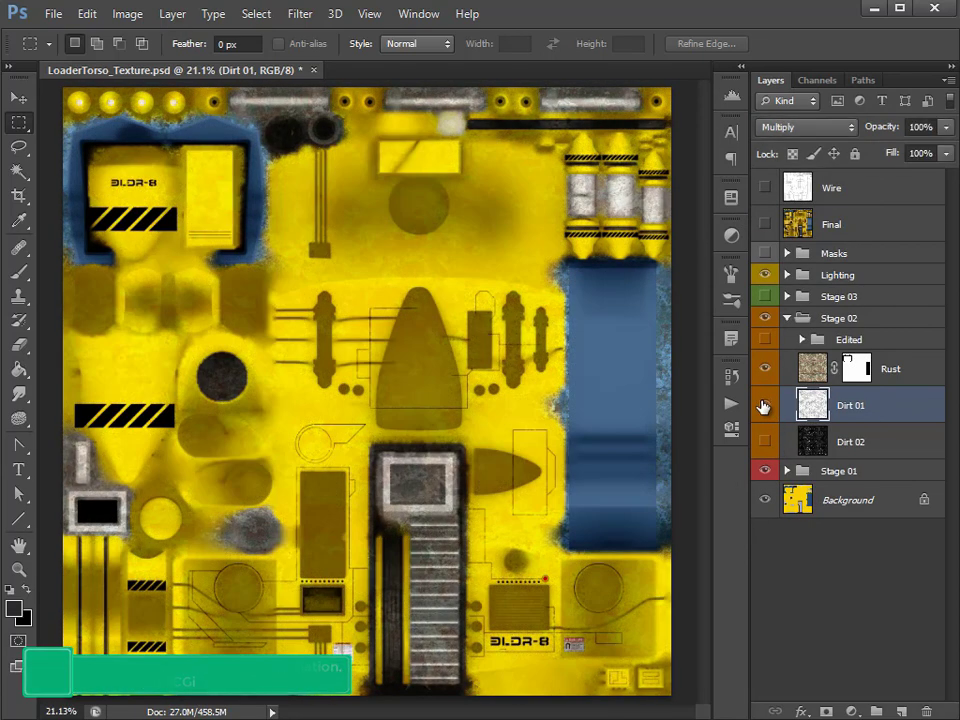
pyautogui.click(765, 404)
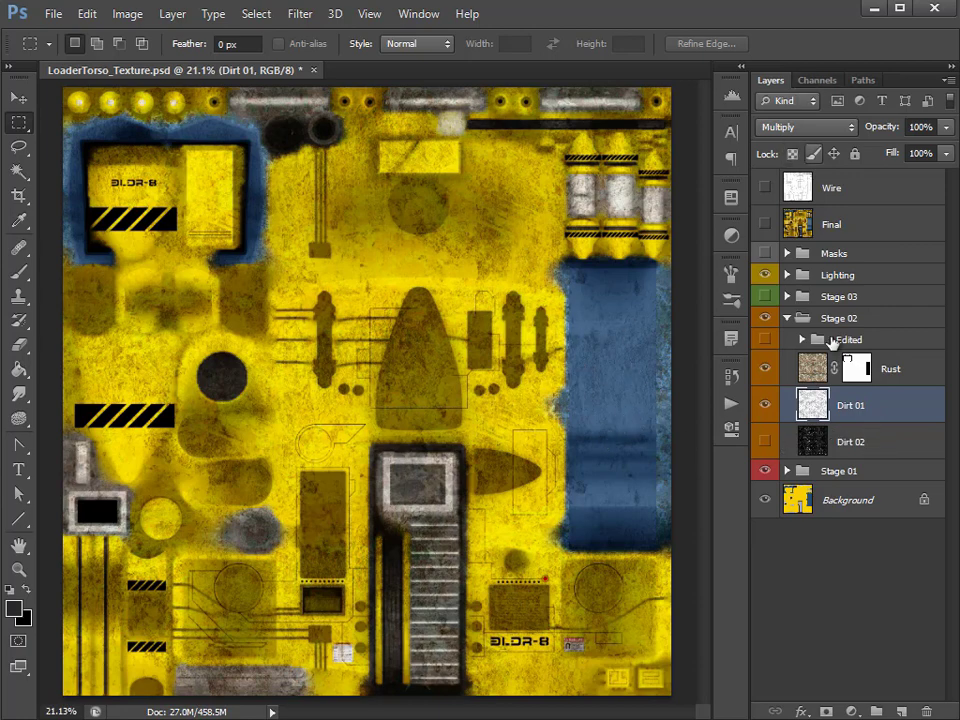
# Step: Add a layer mask to Dirt 01, paste the panel shapes into it and invert the mask
pyautogui.click(828, 711)
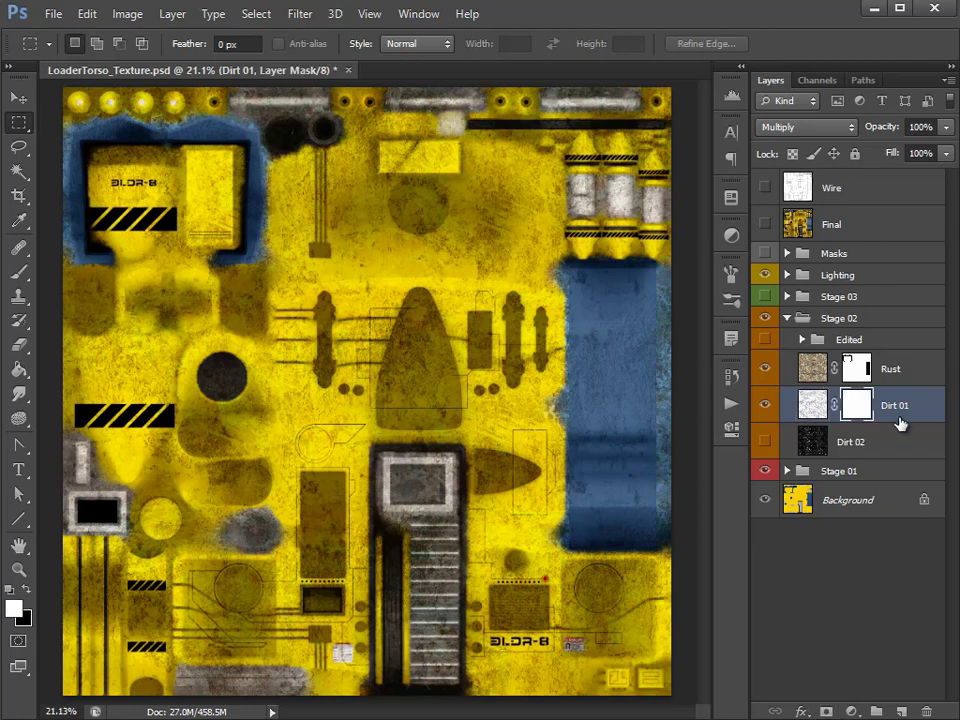
pyautogui.click(815, 82)
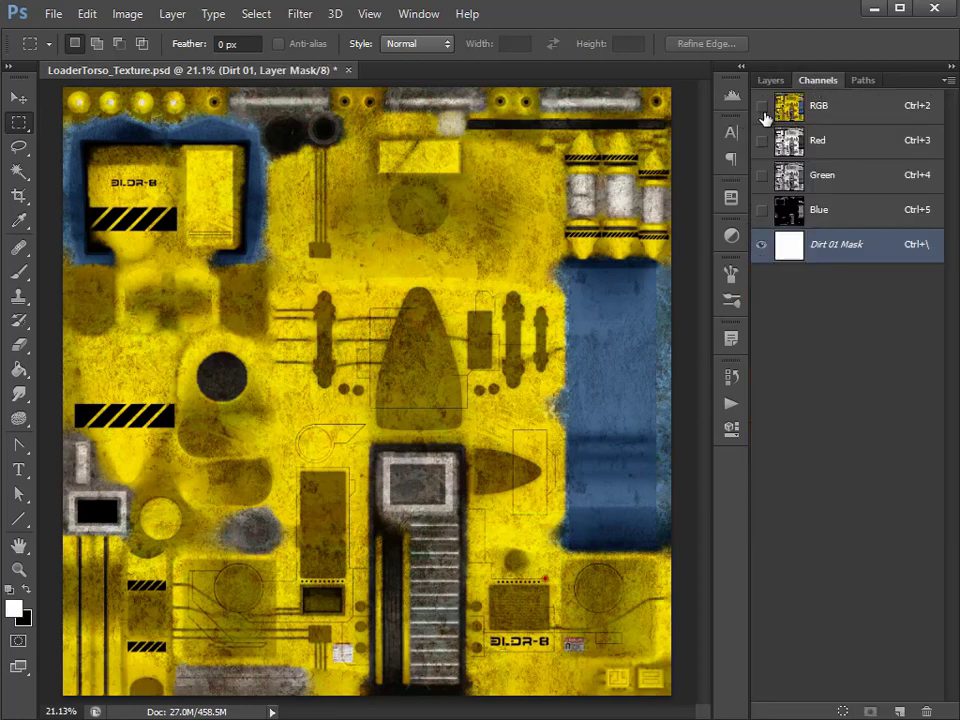
pyautogui.click(852, 258)
pyautogui.hotkey('ctrl', 'v')
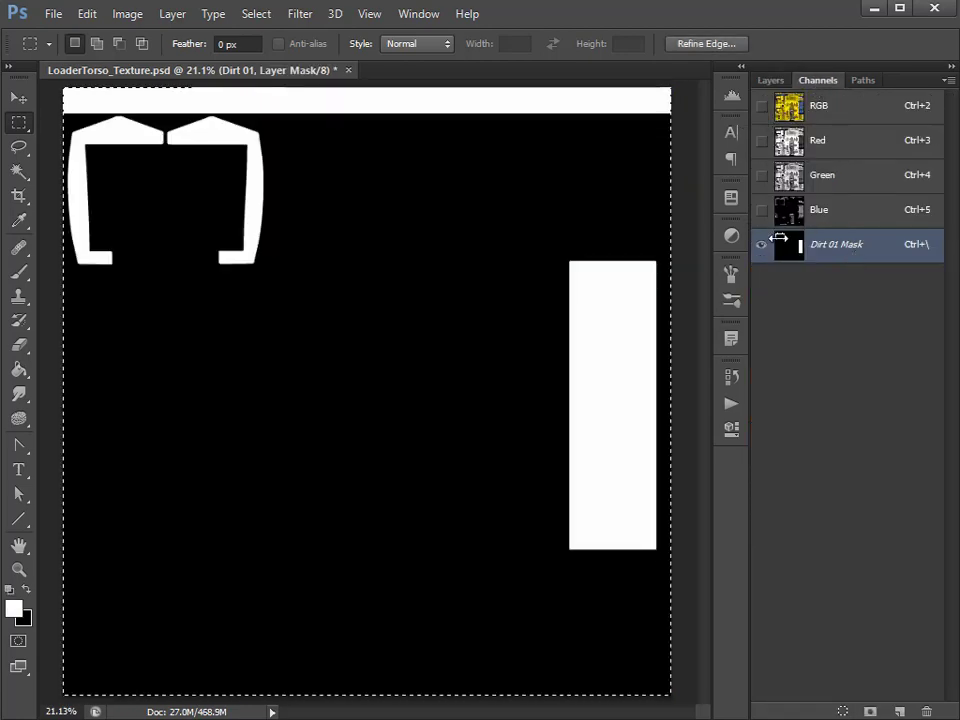
pyautogui.click(127, 15)
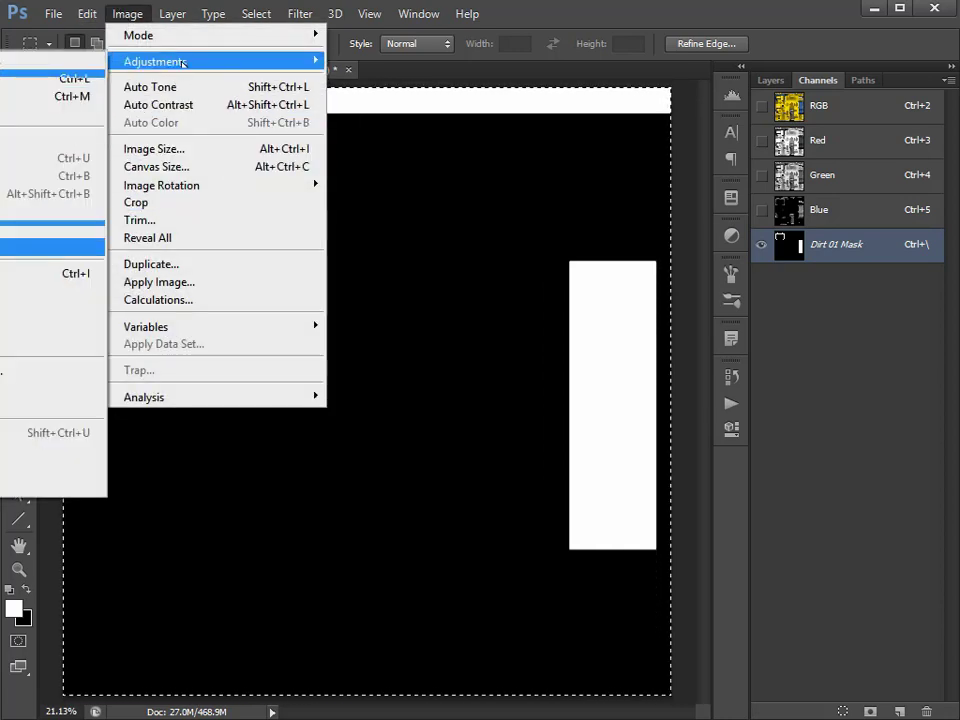
pyautogui.click(40, 272)
# Step: Deselect, return to the RGB composite and Layers, and lower Dirt 01 opacity to about 40%
pyautogui.hotkey('ctrl', 'd')
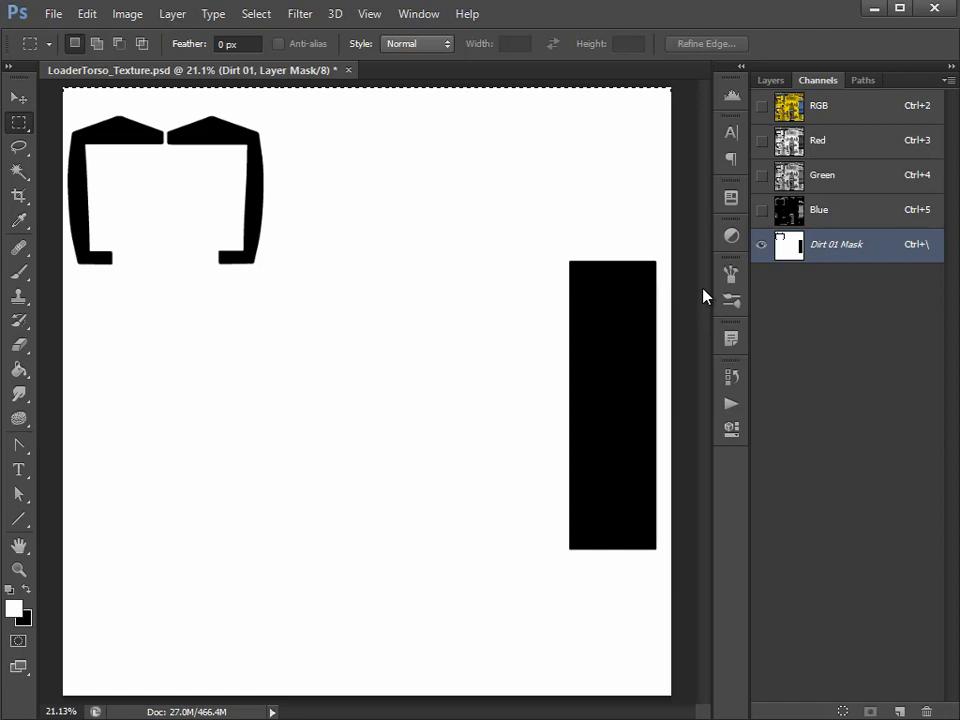
pyautogui.click(843, 107)
pyautogui.click(770, 80)
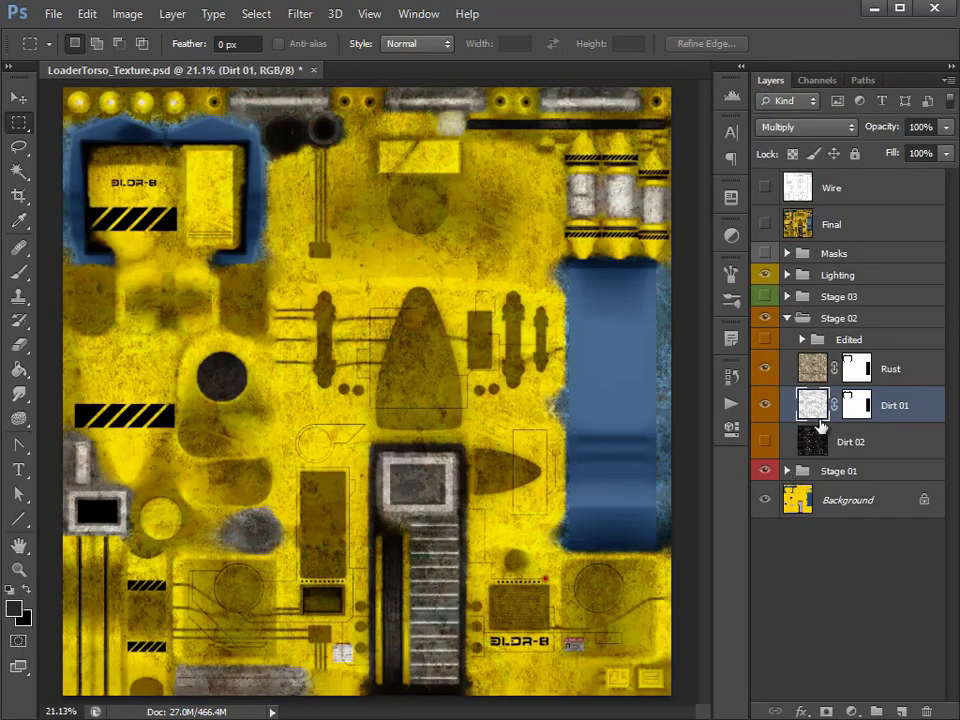
pyautogui.click(946, 127)
pyautogui.moveTo(946, 152); pyautogui.dragTo(888, 155)
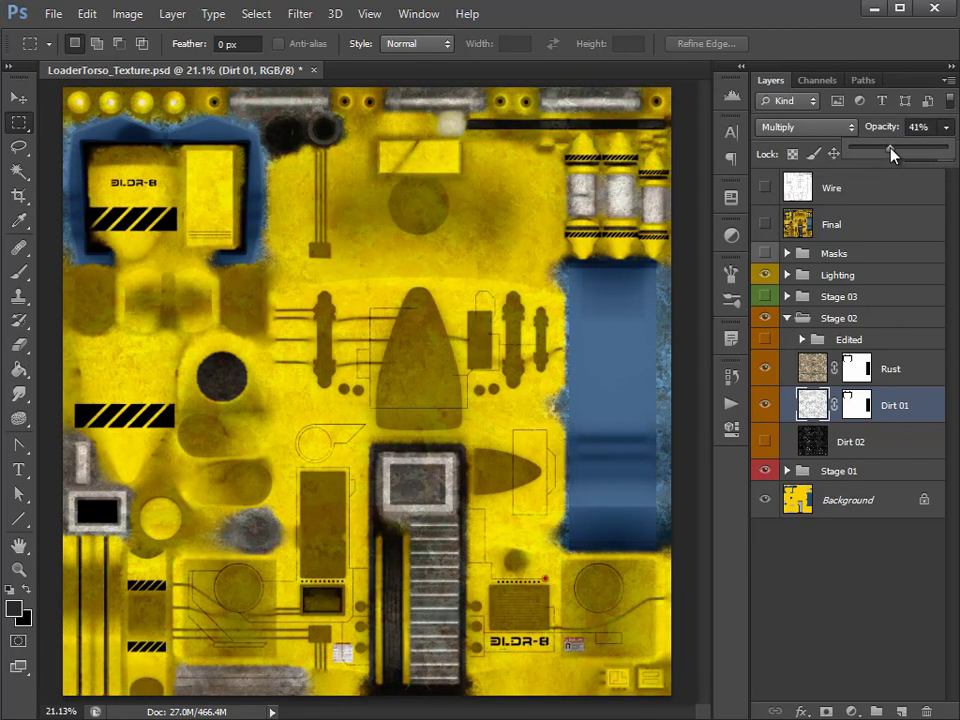
# Step: Set the Rust layer's opacity to 70% and show the Wire wireframe layer
pyautogui.click(911, 369)
pyautogui.click(946, 127)
pyautogui.moveTo(946, 150)
pyautogui.mouseDown()
pyautogui.moveTo(822, 150)
pyautogui.moveTo(934, 160)
pyautogui.mouseUp()
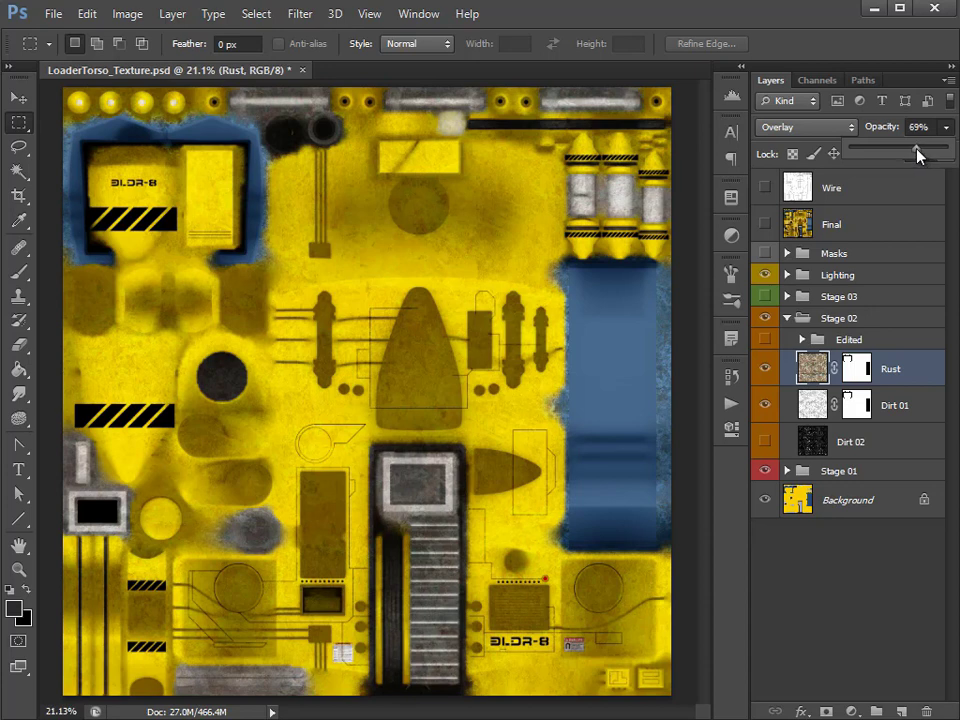
pyautogui.click(765, 188)
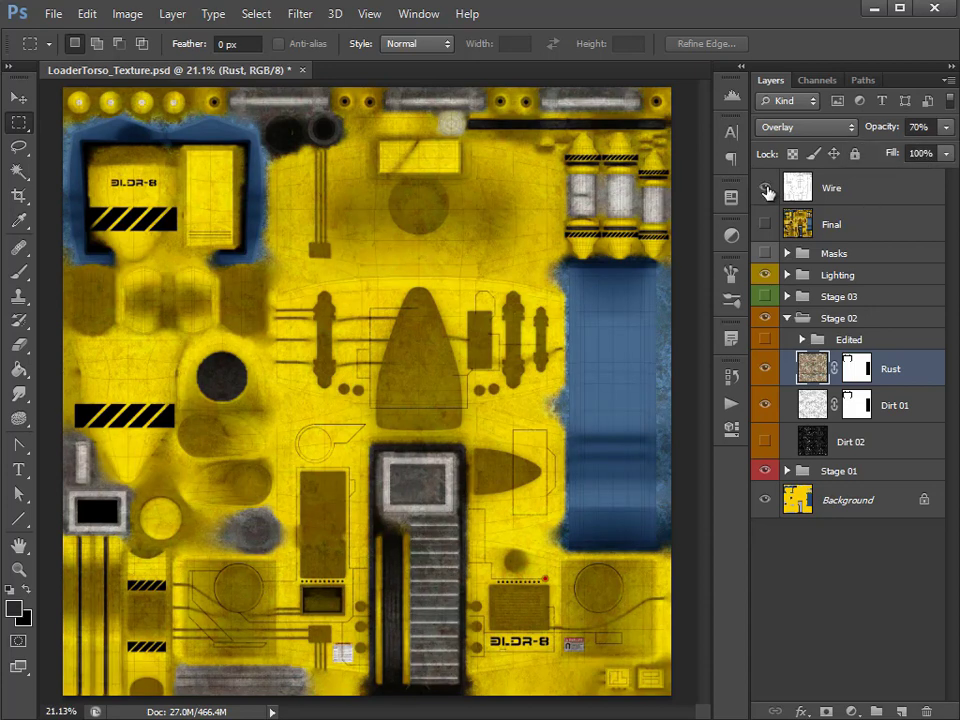
# Step: Zoom in to 50% on the grille panel and pan across the torso texture's cone shapes
pyautogui.click(19, 570)
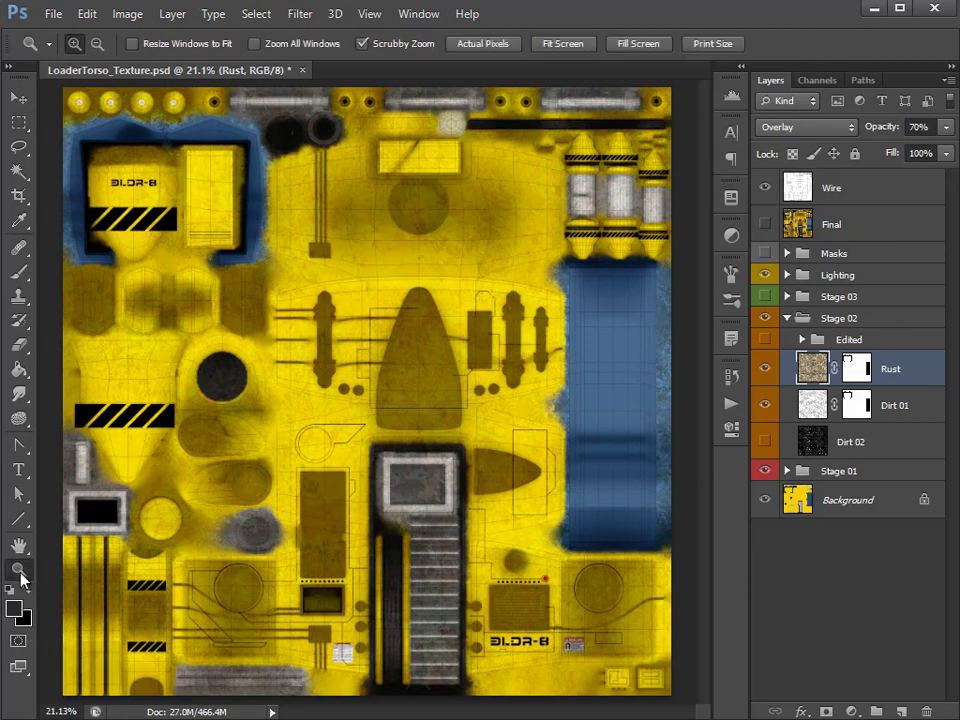
pyautogui.click(580, 670)
pyautogui.click(395, 432)
pyautogui.click(397, 429)
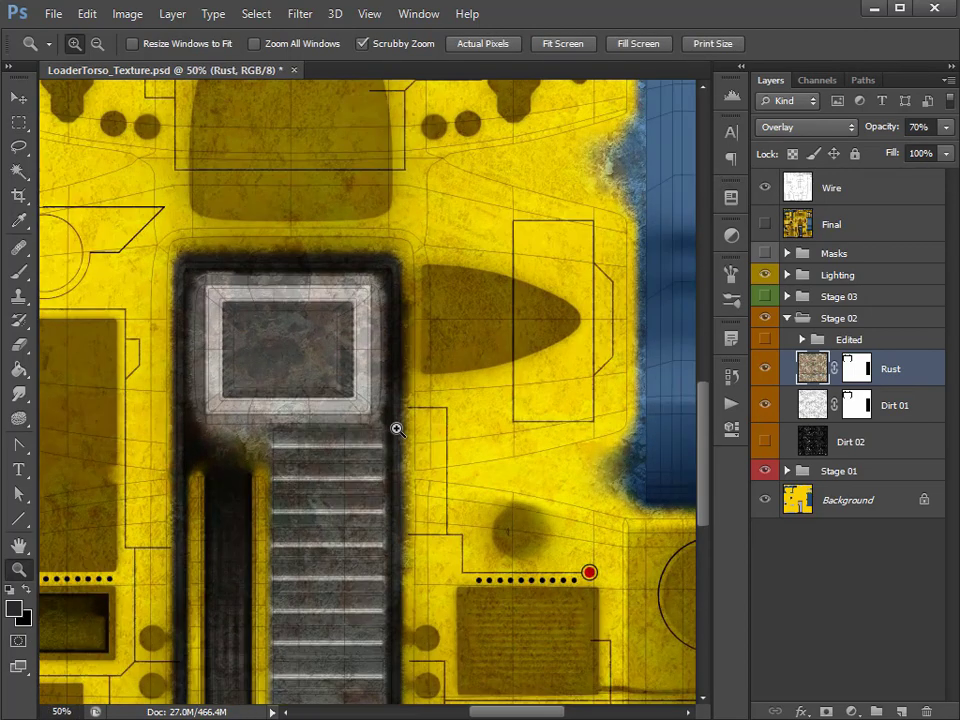
pyautogui.scroll(3, 410, 440)
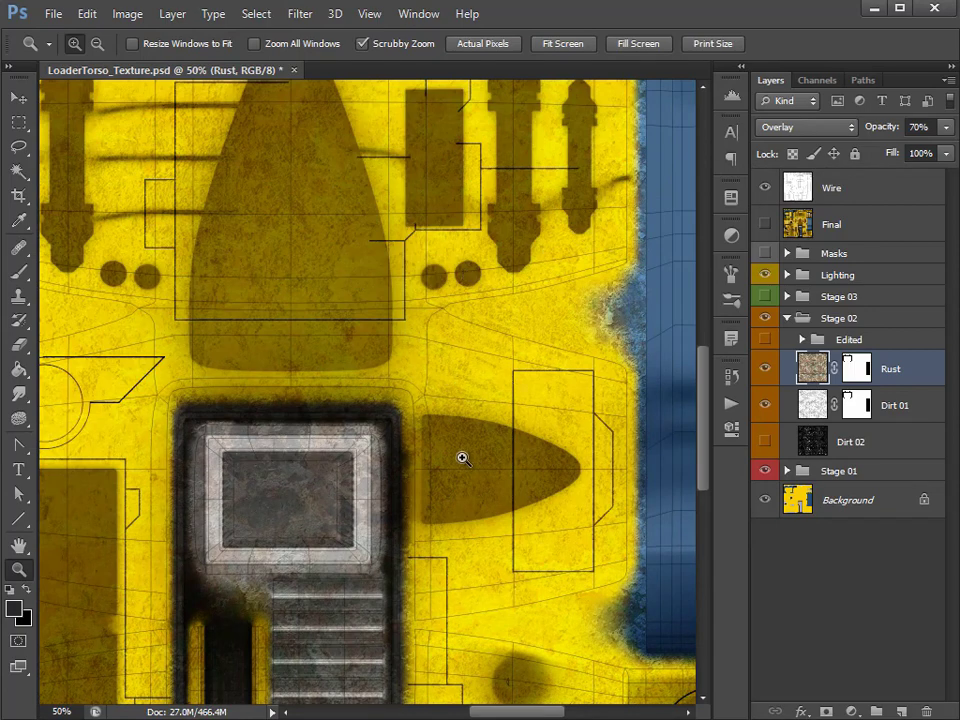
pyautogui.click(19, 545)
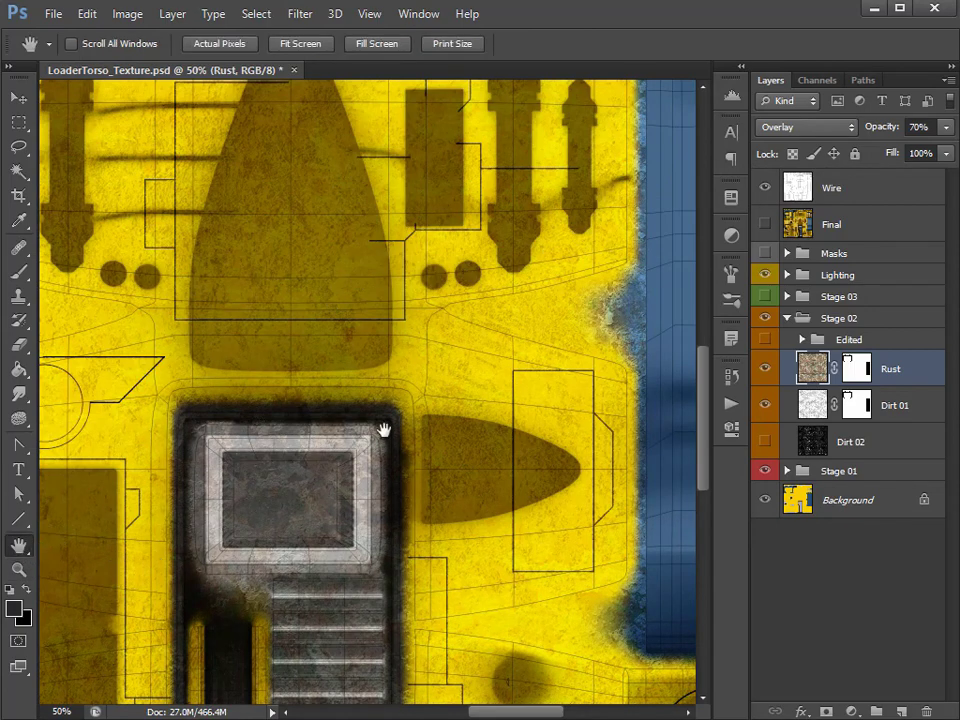
pyautogui.moveTo(366, 434); pyautogui.dragTo(453, 511)
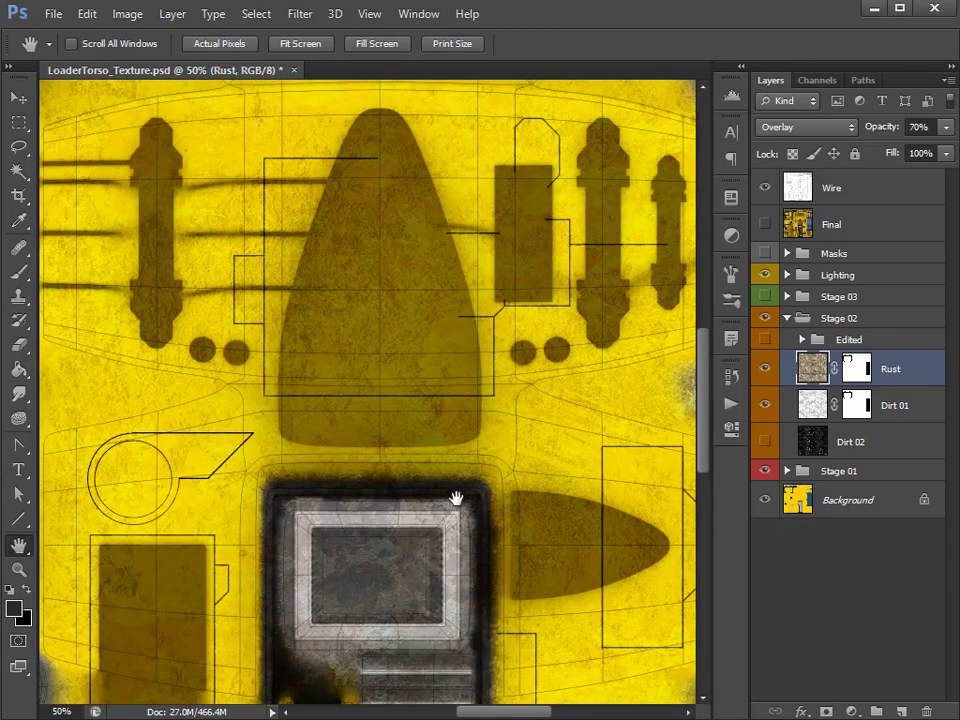
pyautogui.moveTo(358, 414); pyautogui.dragTo(276, 197)
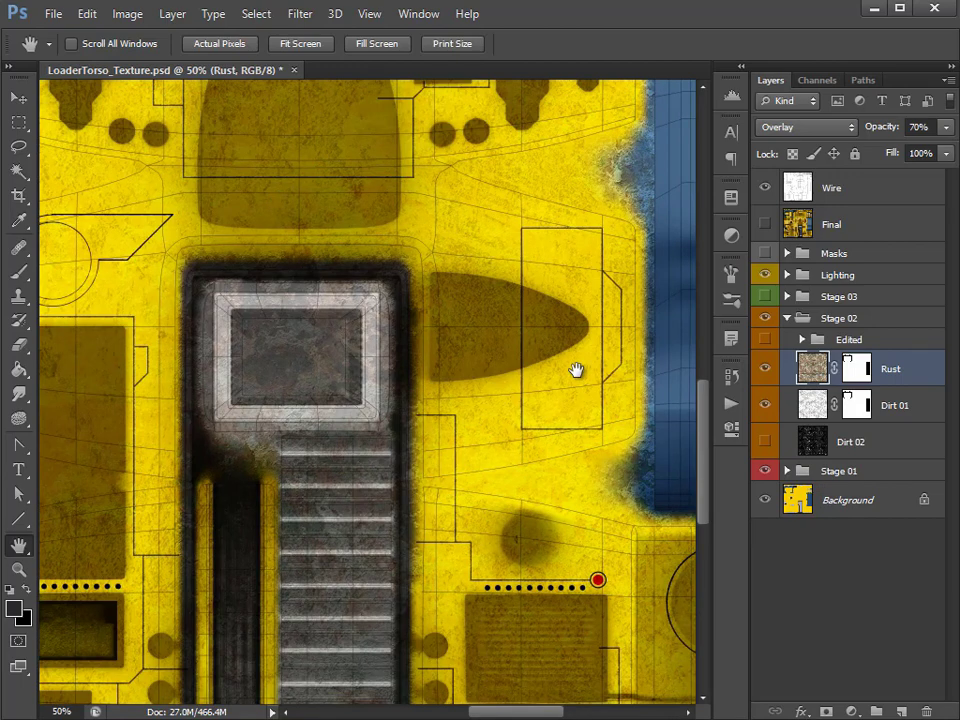
pyautogui.moveTo(432, 236); pyautogui.dragTo(359, 425)
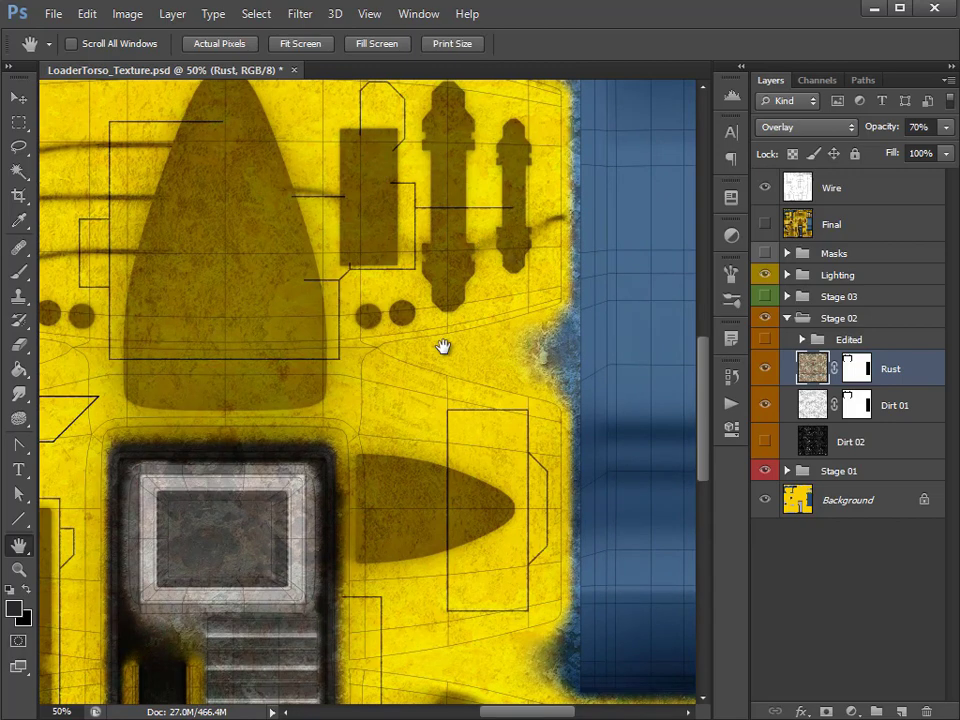
pyautogui.moveTo(399, 199); pyautogui.dragTo(467, 343)
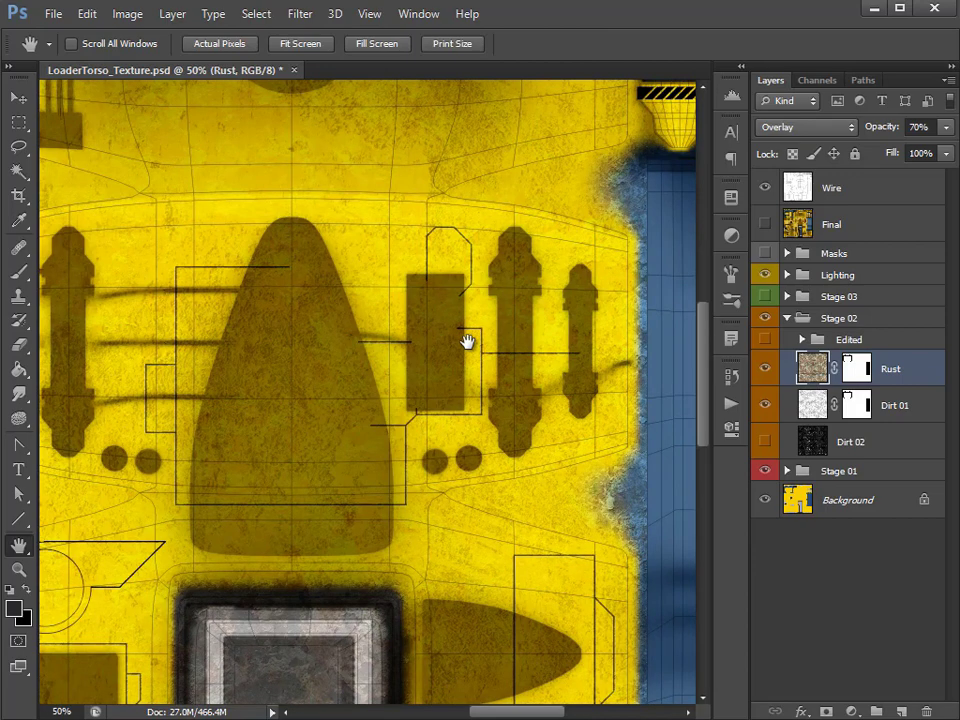
pyautogui.moveTo(339, 186); pyautogui.dragTo(367, 505)
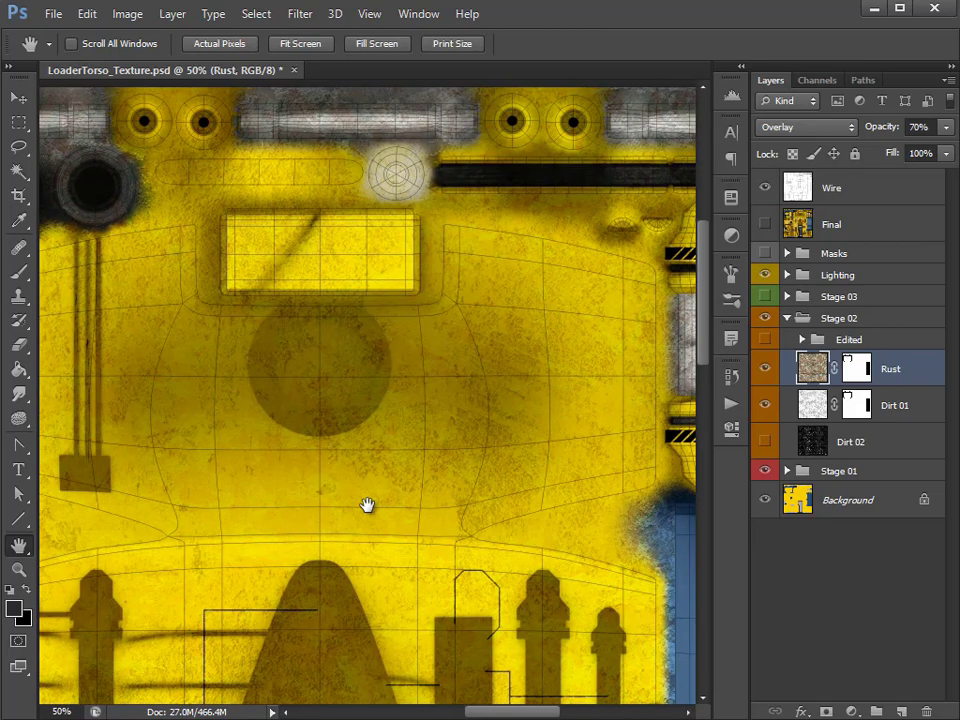
pyautogui.moveTo(523, 446); pyautogui.dragTo(424, 497)
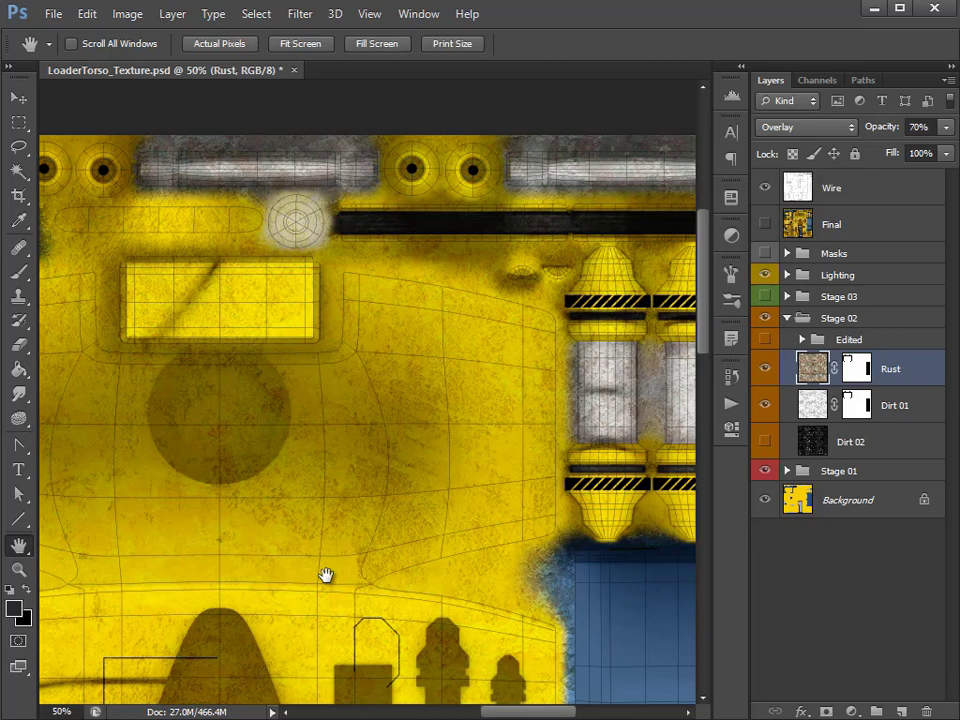
# Step: Zoom out to the whole texture, zoom back in on the cone, and target the Rust layer mask
pyautogui.click(19, 569)
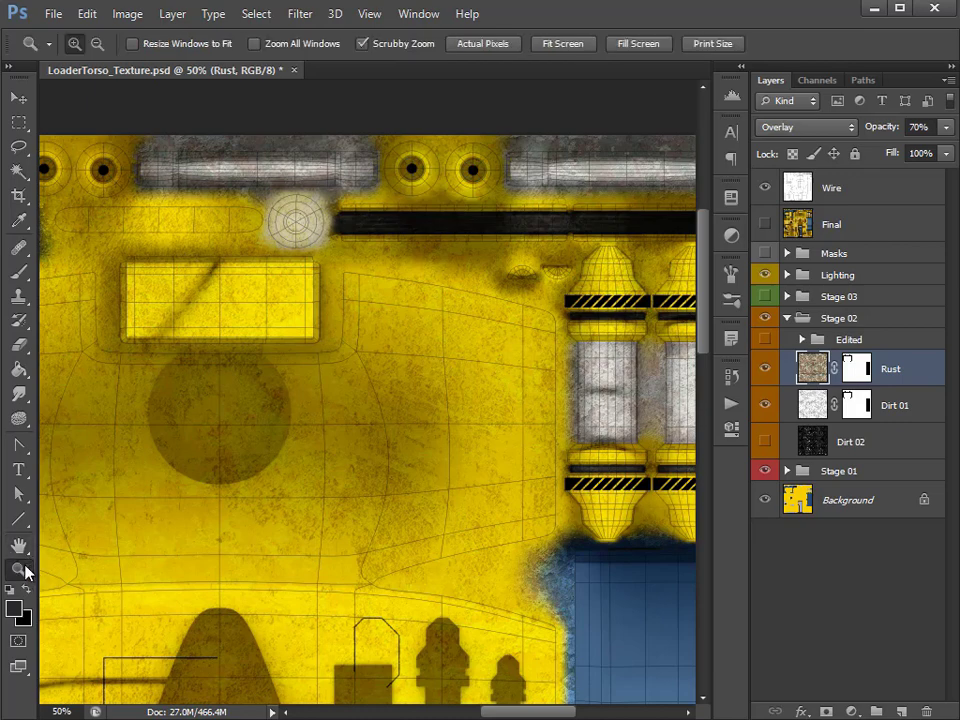
pyautogui.keyDown('alt'); pyautogui.click(436, 446); pyautogui.keyUp('alt')
pyautogui.keyDown('alt'); pyautogui.click(436, 446); pyautogui.keyUp('alt')
pyautogui.keyDown('alt'); pyautogui.click(435, 443); pyautogui.keyUp('alt')
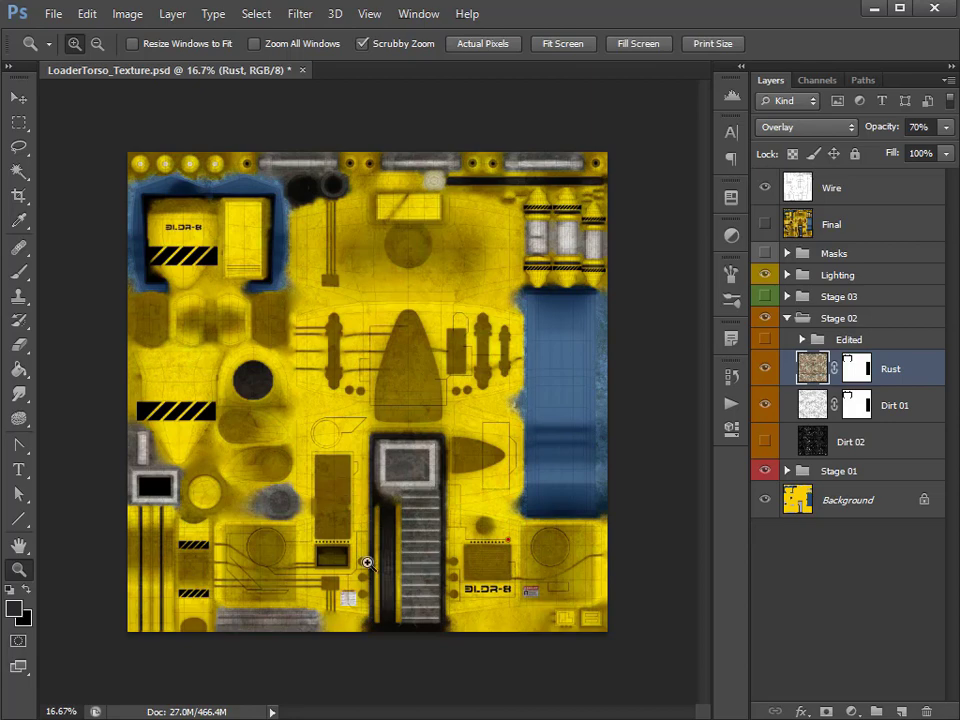
pyautogui.click(408, 384)
pyautogui.click(408, 384)
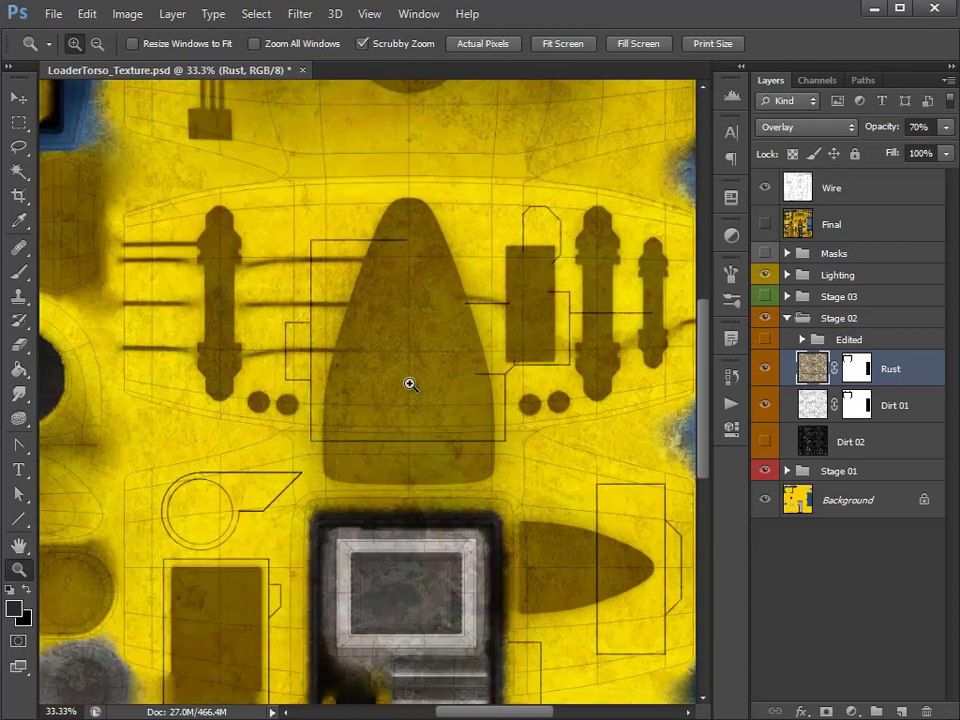
pyautogui.click(408, 384)
pyautogui.click(858, 370)
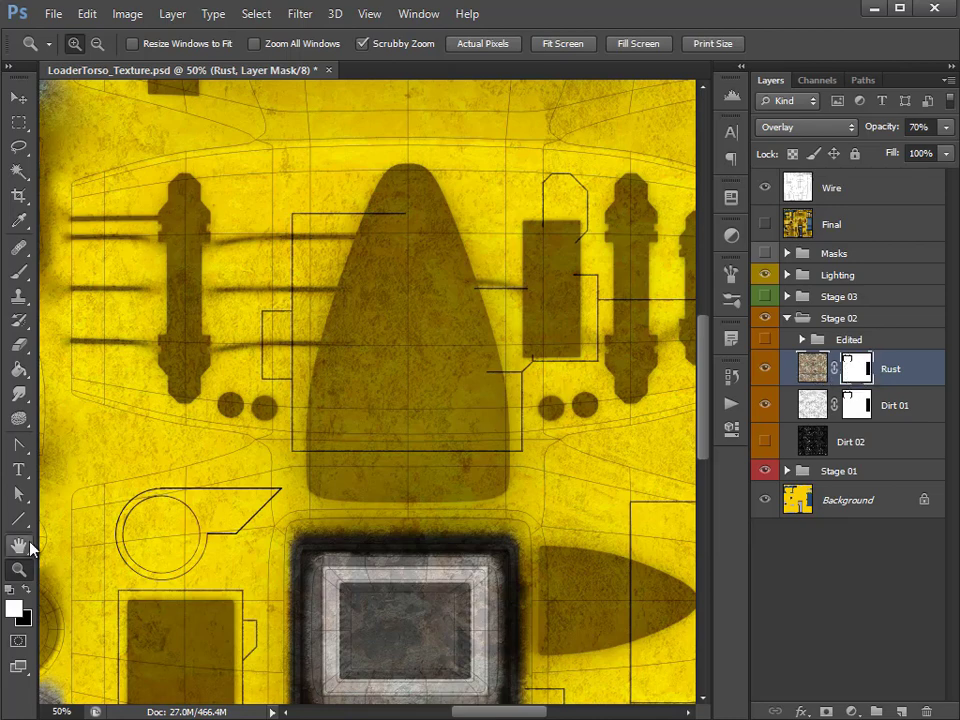
# Step: Pan the view down to the BLDR-8 section and blue panel
pyautogui.press('h')
pyautogui.moveTo(377, 439); pyautogui.dragTo(418, 413)
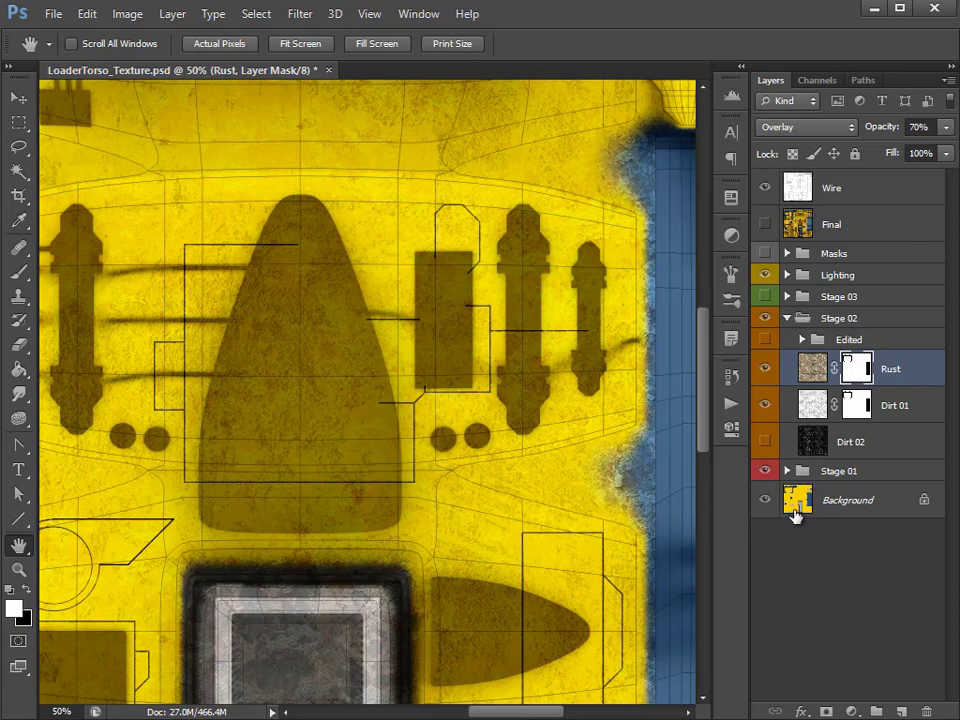
pyautogui.moveTo(424, 535); pyautogui.dragTo(527, 85)
pyautogui.moveTo(227, 403); pyautogui.dragTo(508, 139)
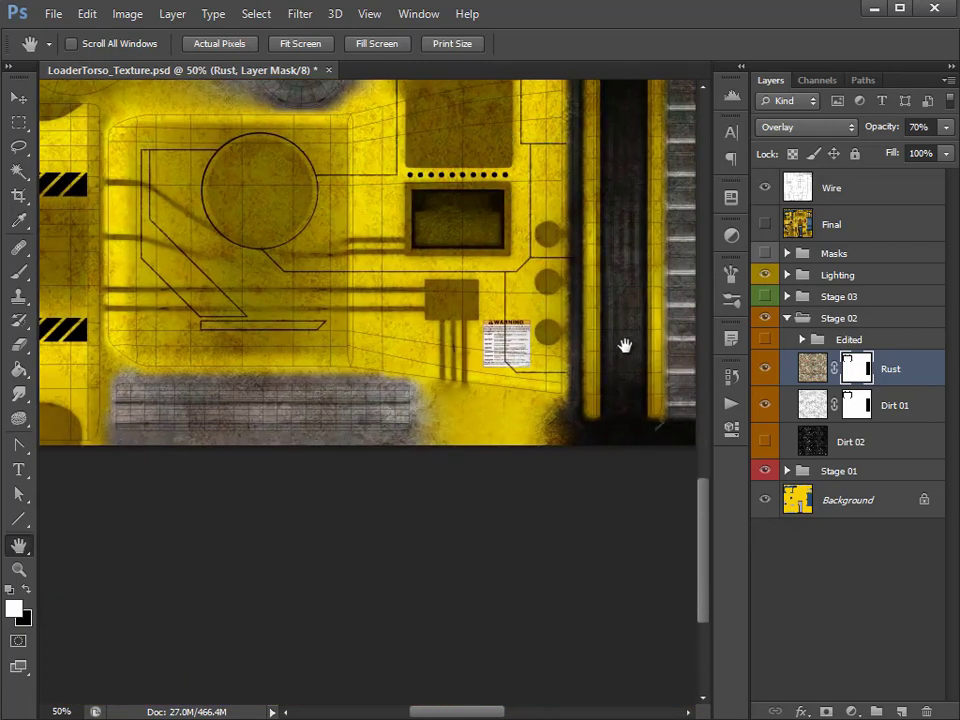
pyautogui.moveTo(624, 345); pyautogui.dragTo(139, 525)
pyautogui.moveTo(604, 433); pyautogui.dragTo(482, 339)
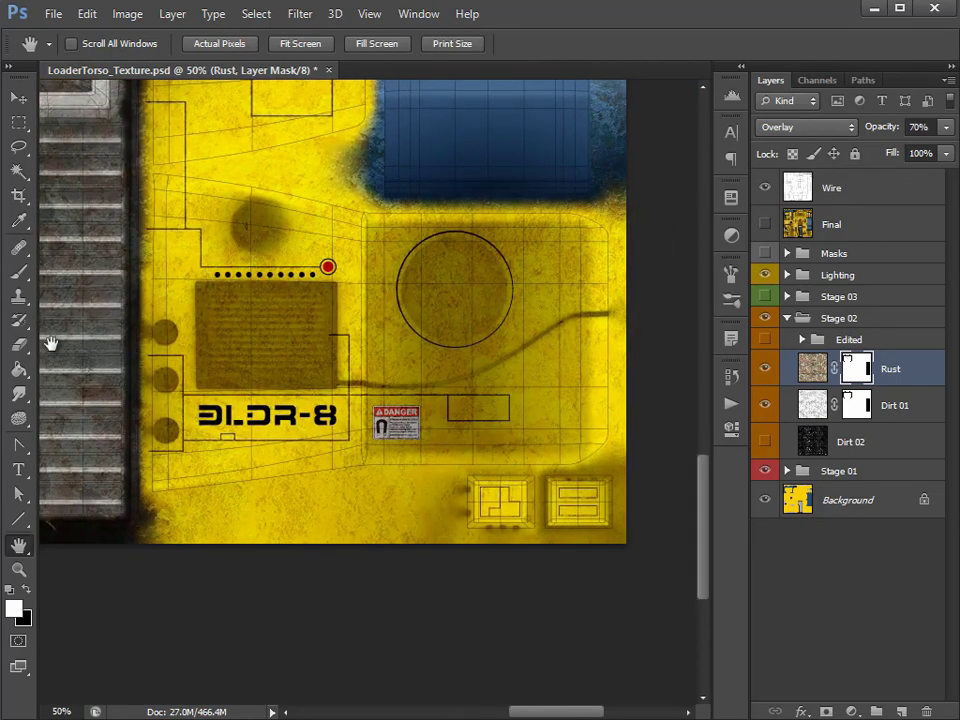
# Step: Choose the Eraser, resize its brush and set its opacity to 24%
pyautogui.click(19, 344)
pyautogui.press('[')
pyautogui.press('[')
pyautogui.press('[')
pyautogui.press('[')
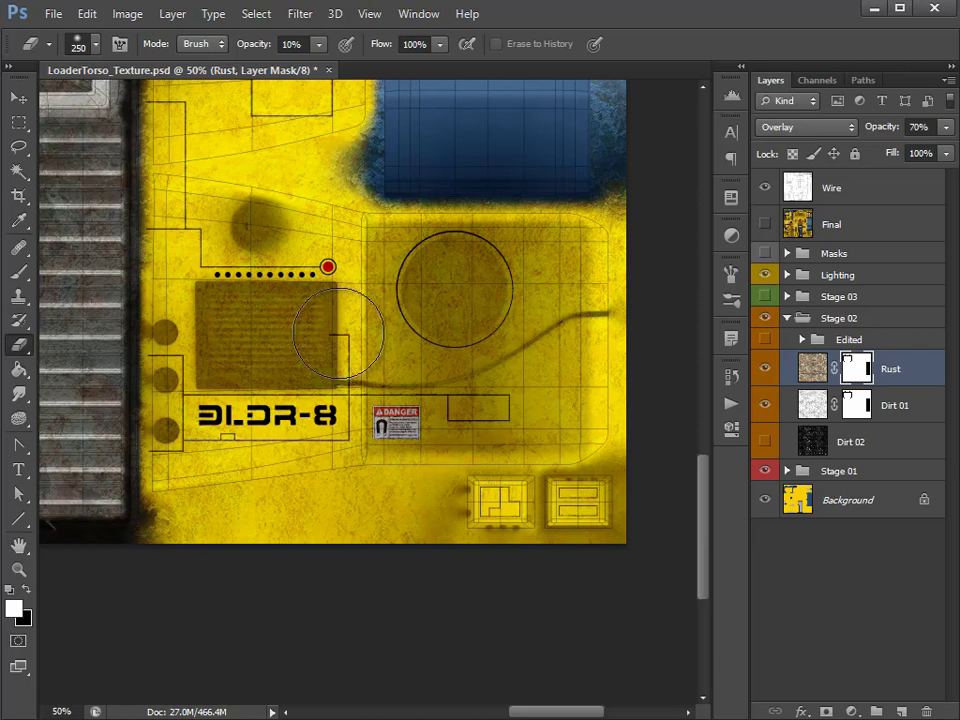
pyautogui.press('[')
pyautogui.press('[')
pyautogui.press('[')
pyautogui.press('[')
pyautogui.press('[')
pyautogui.press('[')
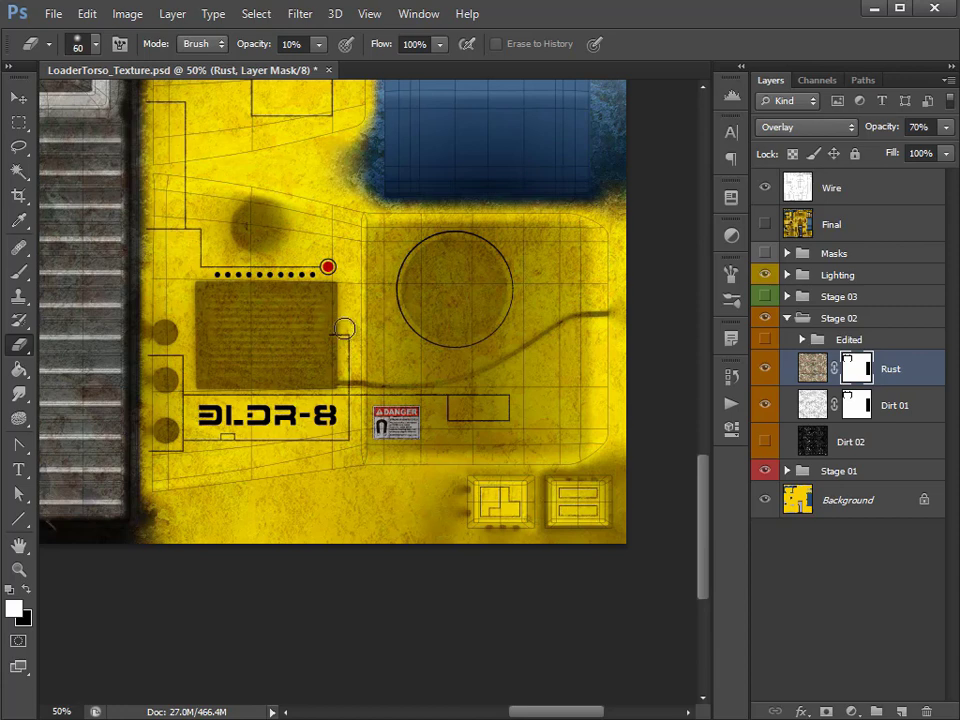
pyautogui.moveTo(320, 46); pyautogui.dragTo(335, 73)
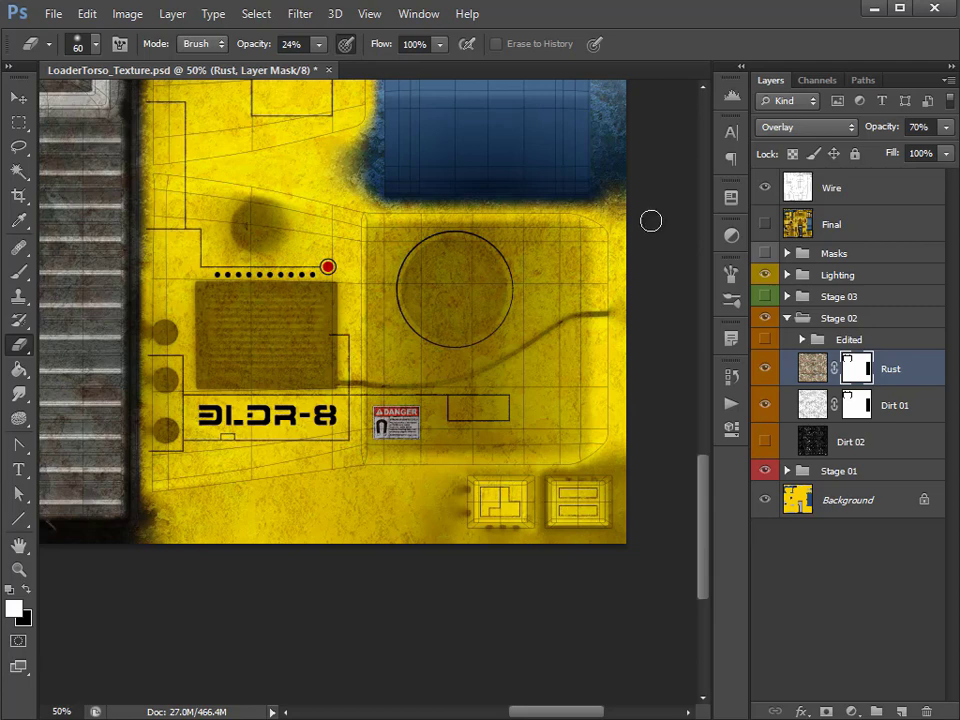
pyautogui.press(']')
pyautogui.press(']')
pyautogui.press(']')
pyautogui.press(']')
# Step: Look around the texture at 50% back to the BLDR-8 panel and enlarge the eraser to 125
pyautogui.moveTo(356, 421); pyautogui.dragTo(491, 497)
pyautogui.scroll(5, 490, 503)
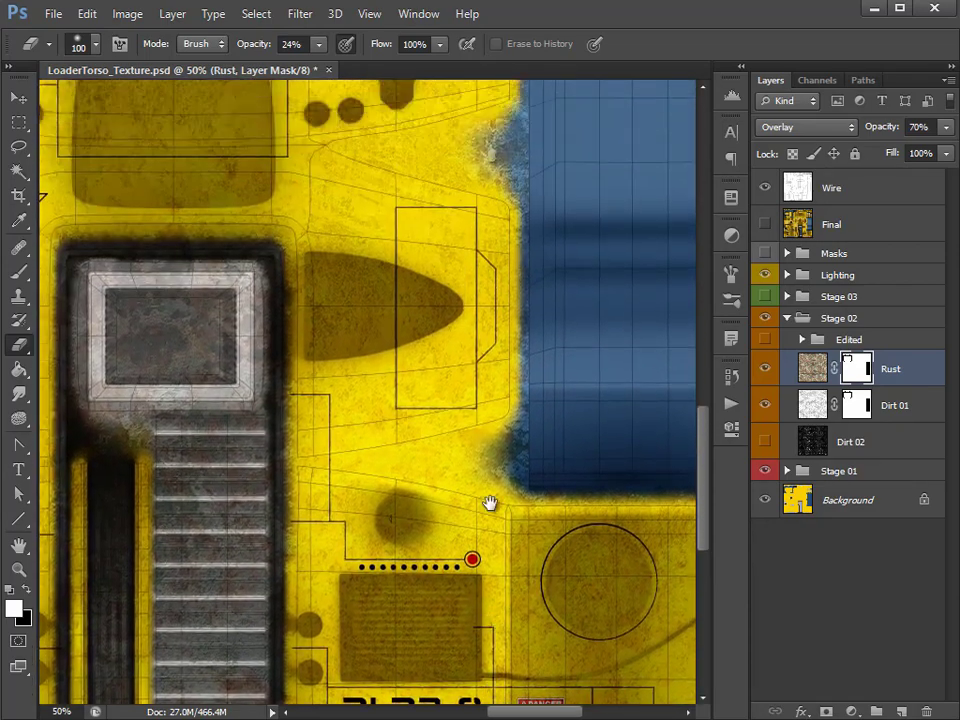
pyautogui.scroll(3, 463, 332)
pyautogui.moveTo(463, 332); pyautogui.dragTo(583, 253)
pyautogui.hscroll(-3, 560, 310)
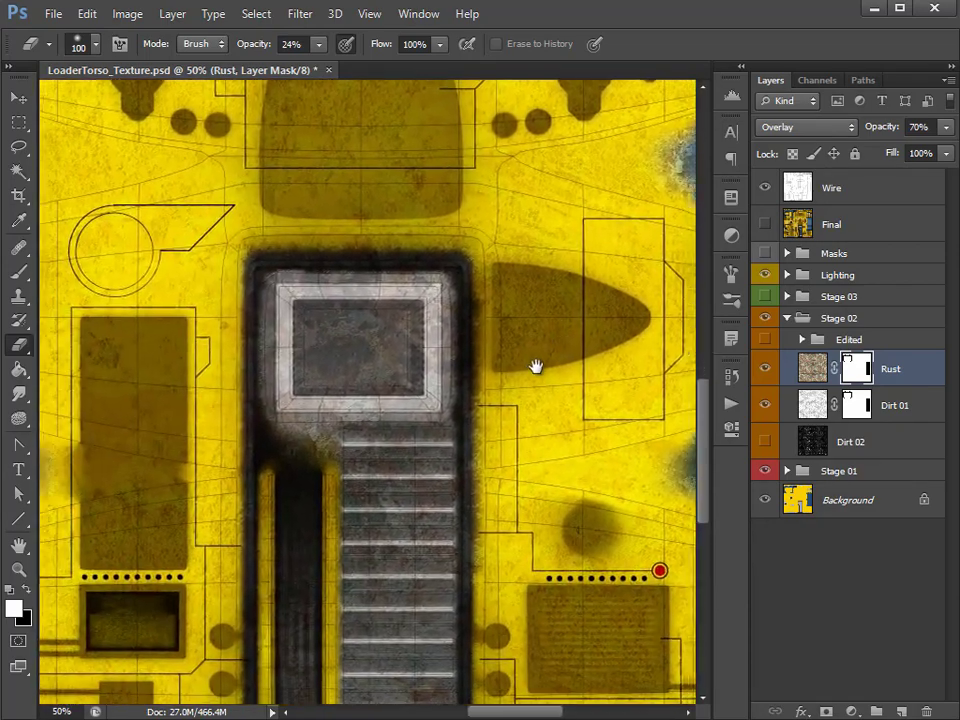
pyautogui.moveTo(536, 367); pyautogui.dragTo(493, 133)
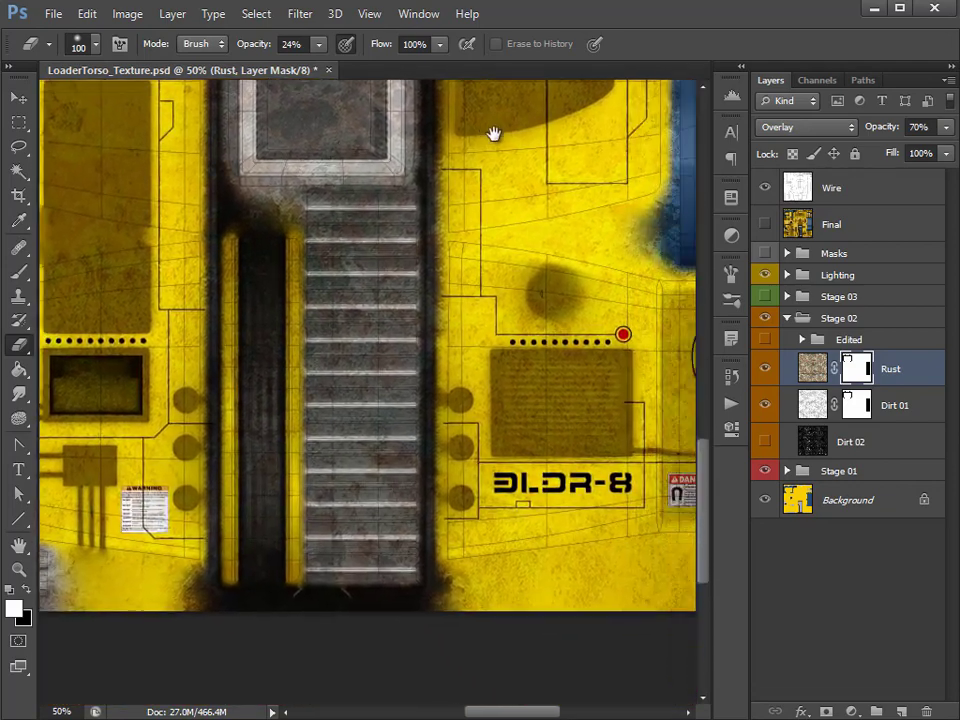
pyautogui.moveTo(564, 510); pyautogui.dragTo(452, 452)
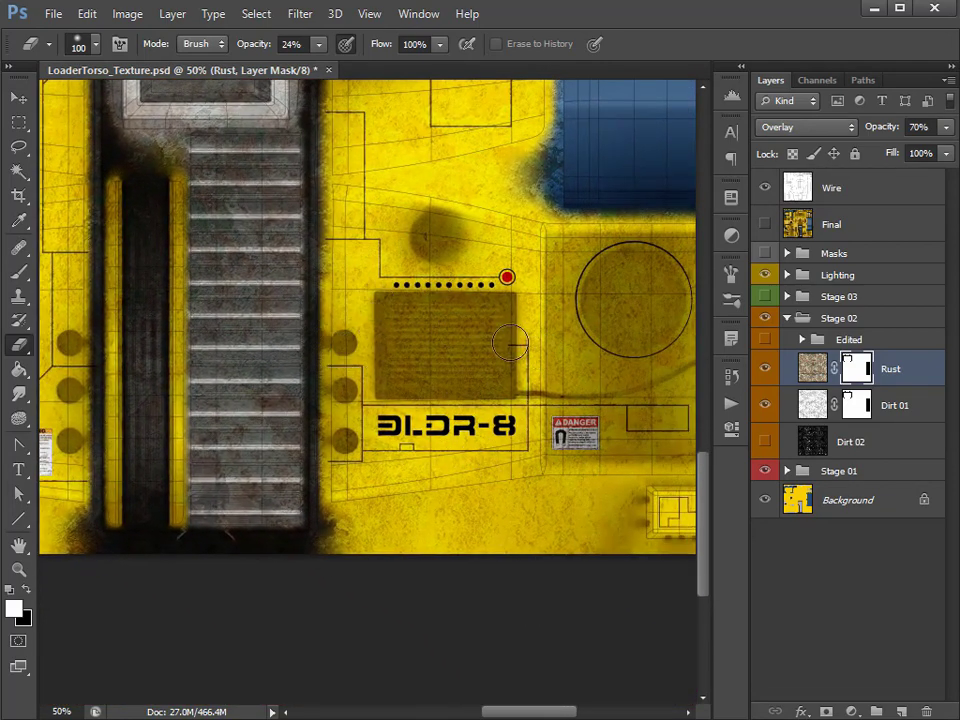
pyautogui.press(']')
# Step: Hide the Rust layer, select Dirt 01 and raise its opacity from 40% to 100%
pyautogui.click(766, 374)
pyautogui.click(916, 392)
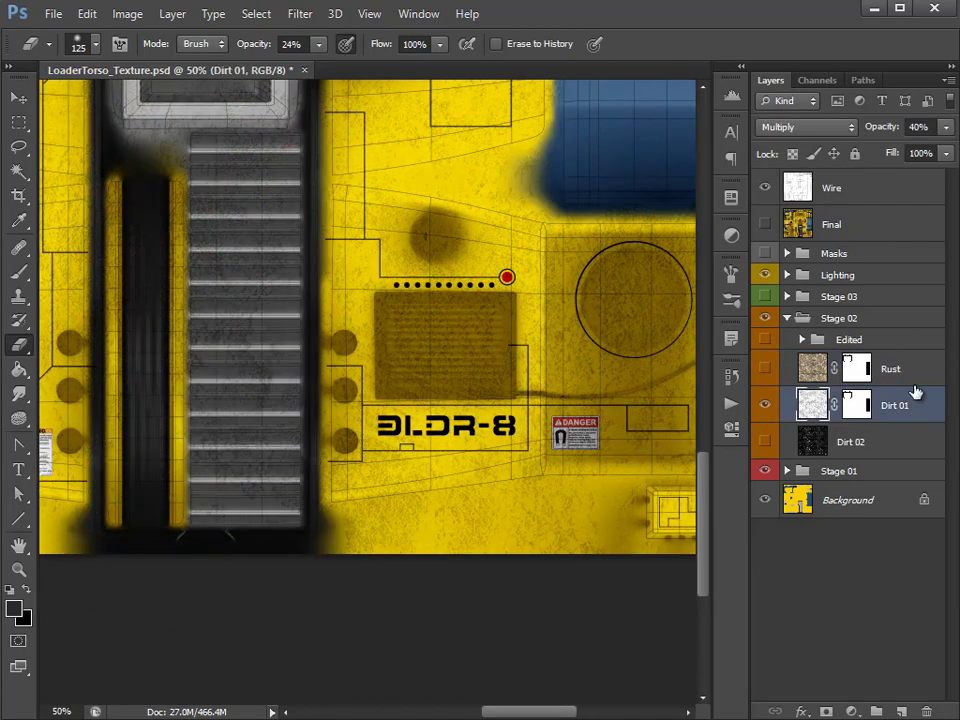
pyautogui.click(946, 127)
pyautogui.moveTo(895, 153); pyautogui.dragTo(952, 153)
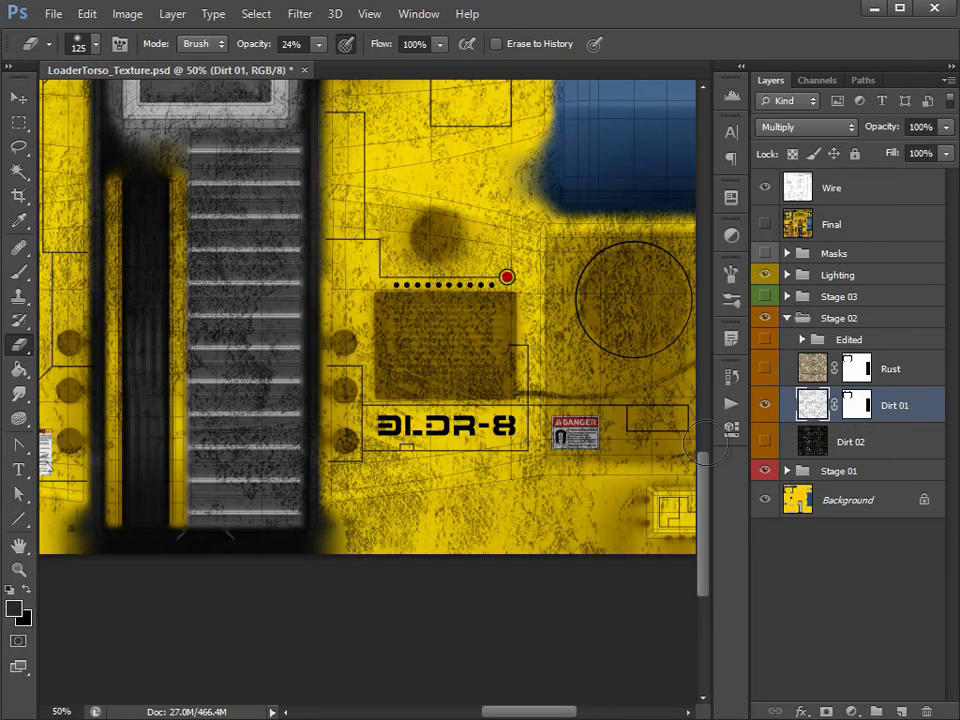
# Step: Paint black into Dirt 01's mask at 19% brush opacity over the dark text panel
pyautogui.click(857, 405)
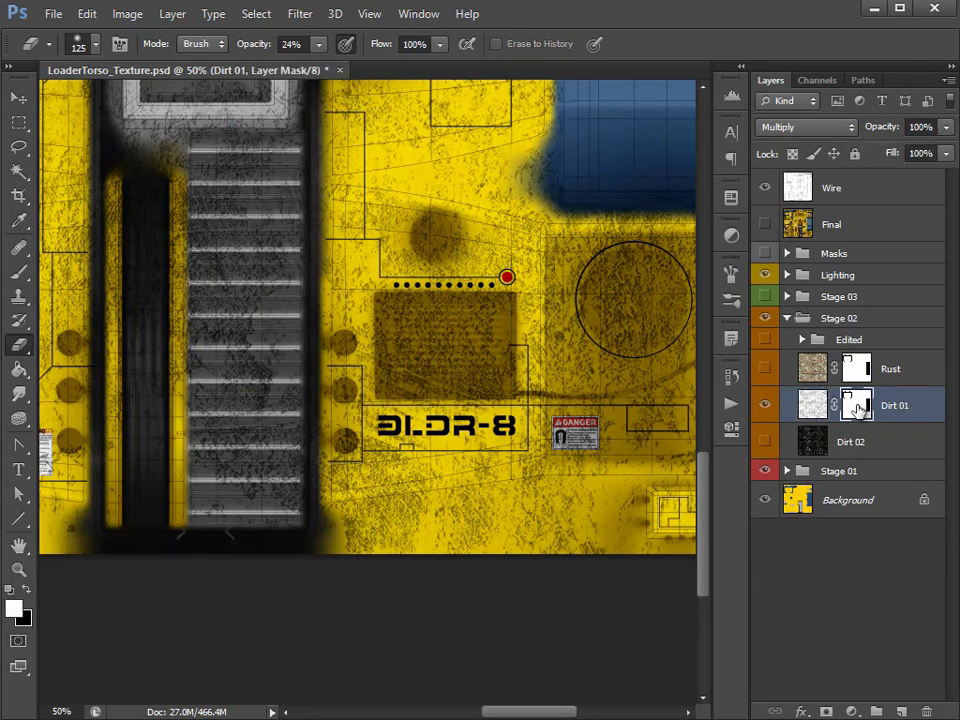
pyautogui.click(26, 588)
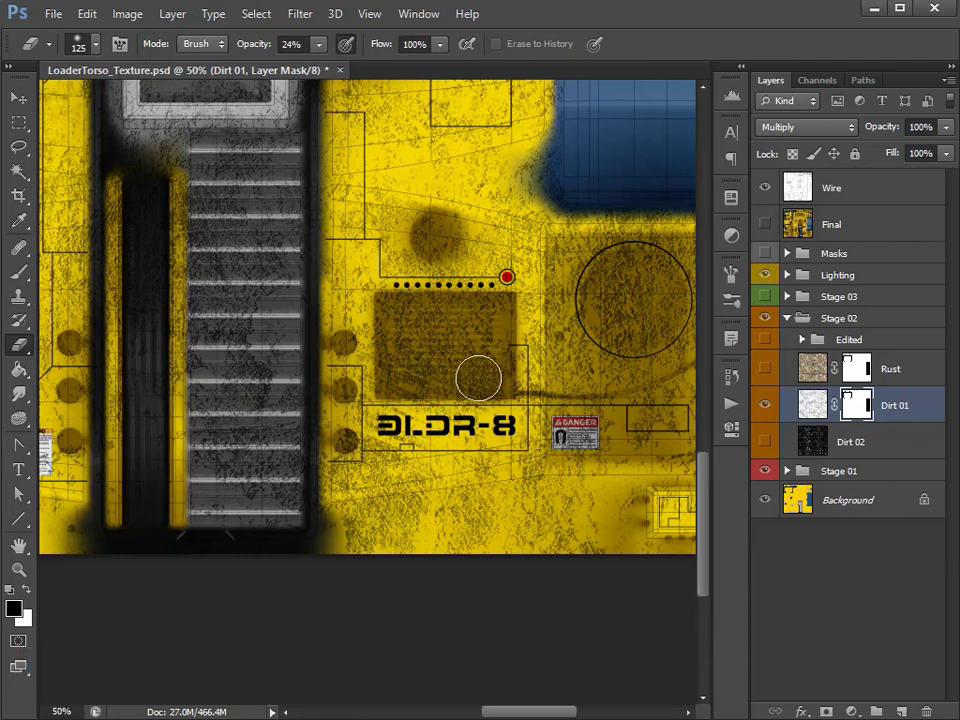
pyautogui.click(19, 271)
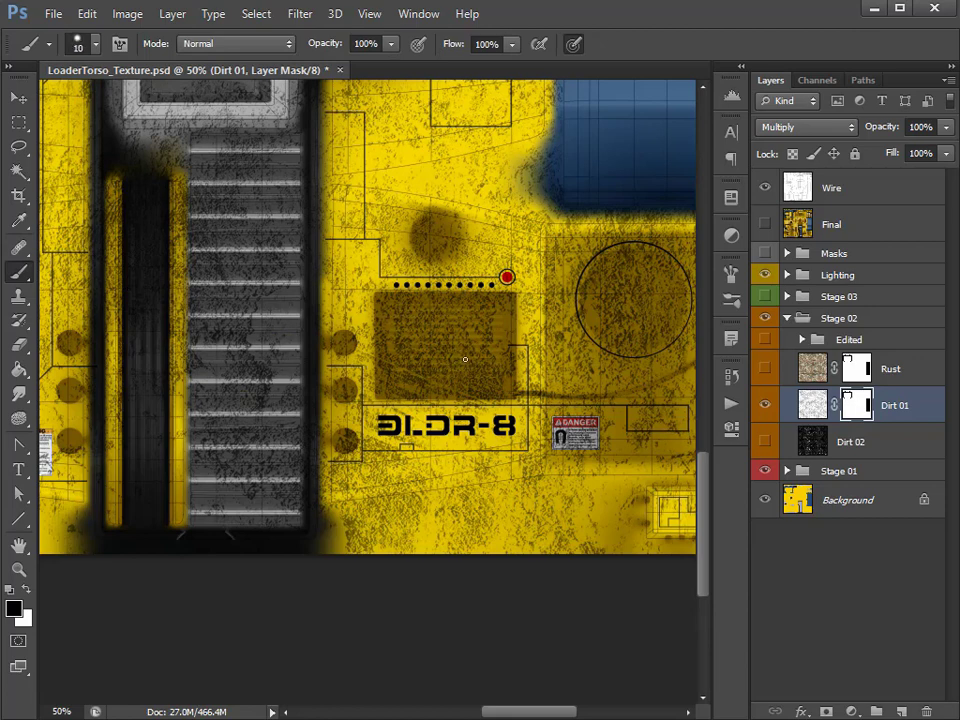
pyautogui.press(']')
pyautogui.press(']')
pyautogui.press(']')
pyautogui.press(']')
pyautogui.press(']')
pyautogui.press(']')
pyautogui.press(']')
pyautogui.click(391, 44)
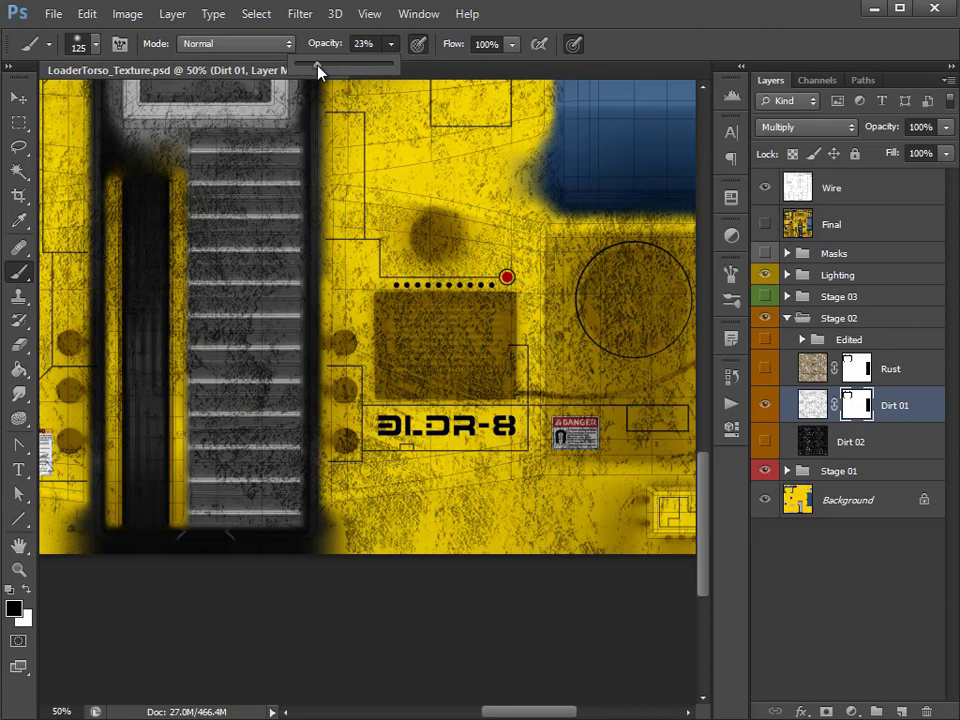
pyautogui.moveTo(318, 70); pyautogui.dragTo(314, 70)
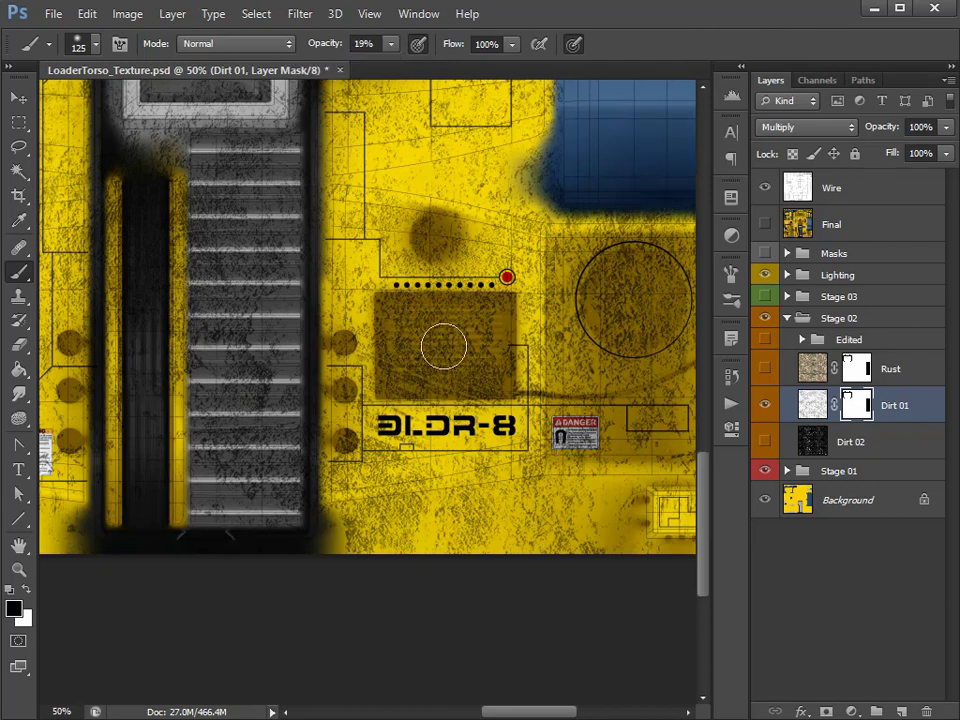
pyautogui.moveTo(443, 347)
pyautogui.mouseDown()
pyautogui.moveTo(437, 314)
pyautogui.moveTo(405, 314)
pyautogui.moveTo(421, 317)
pyautogui.moveTo(410, 353)
pyautogui.moveTo(419, 314)
pyautogui.moveTo(402, 333)
pyautogui.moveTo(402, 353)
pyautogui.moveTo(493, 343)
pyautogui.mouseUp()
# Step: Erase the Dirt 01 layer image to lighten the dirt over the brown square
pyautogui.click(812, 404)
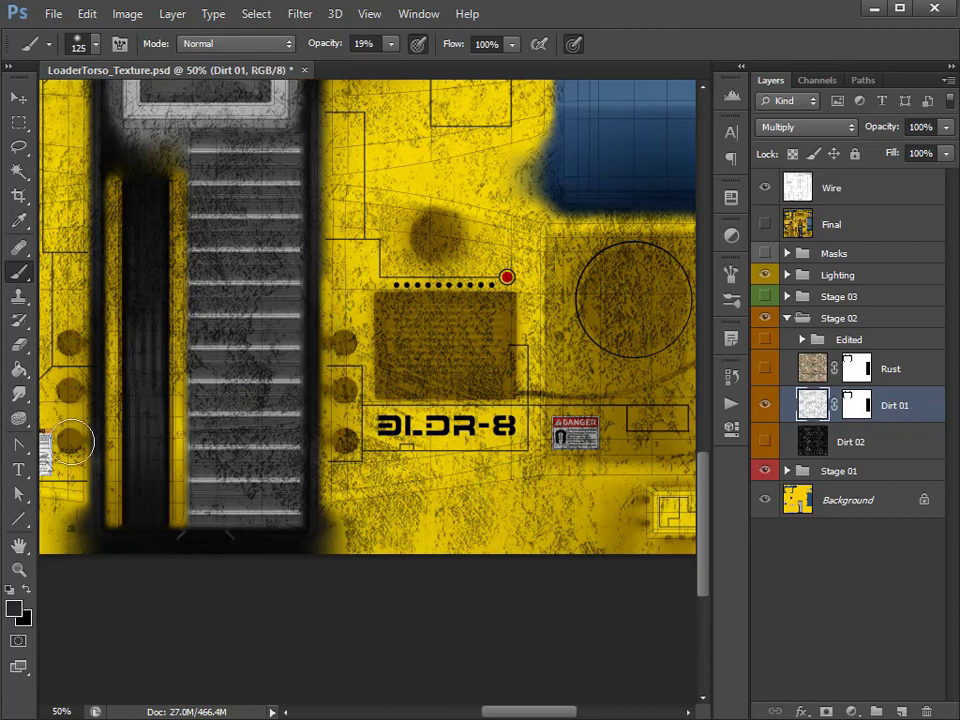
pyautogui.press('e')
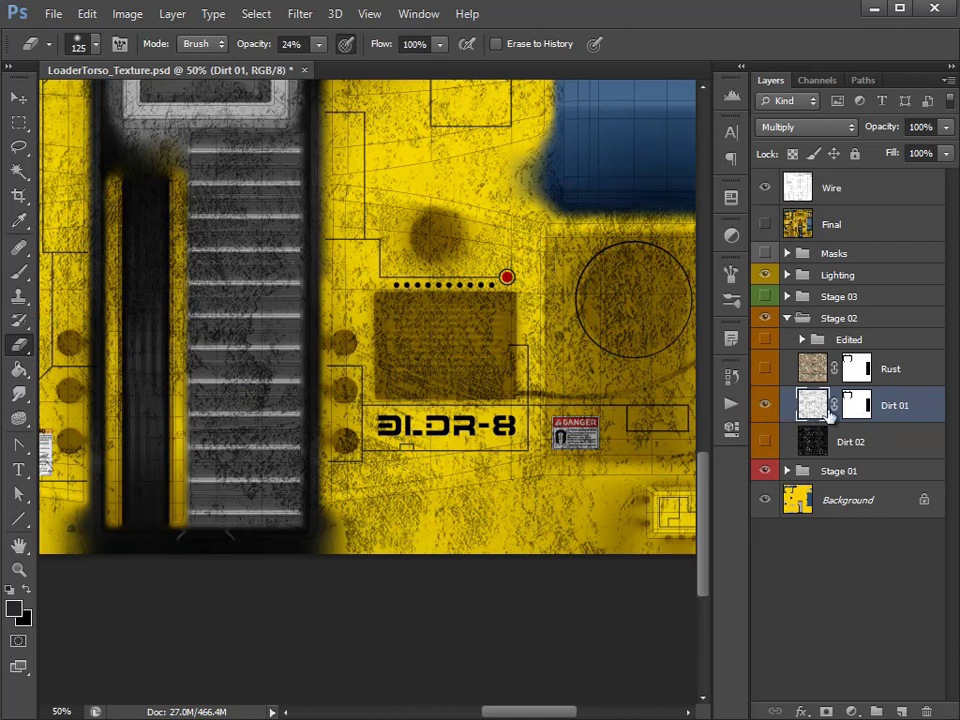
pyautogui.moveTo(443, 343)
pyautogui.mouseDown()
pyautogui.moveTo(428, 356)
pyautogui.moveTo(422, 300)
pyautogui.moveTo(439, 336)
pyautogui.moveTo(428, 375)
pyautogui.mouseUp()
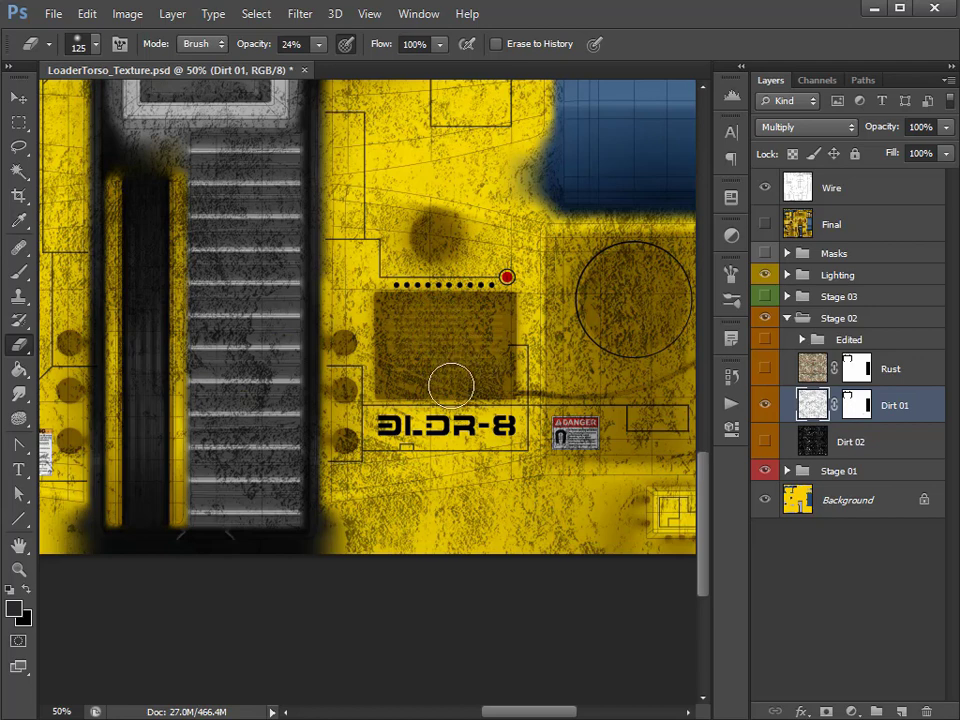
pyautogui.click(22, 126)
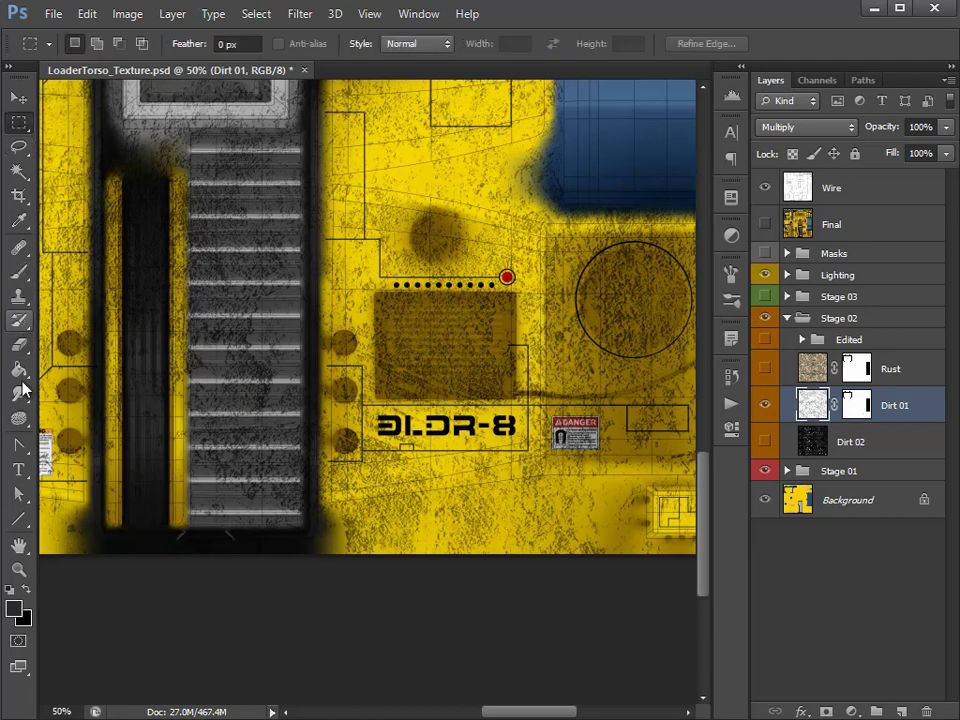
pyautogui.click(18, 344)
pyautogui.moveTo(454, 338)
pyautogui.mouseDown()
pyautogui.moveTo(424, 306)
pyautogui.moveTo(388, 340)
pyautogui.moveTo(473, 329)
pyautogui.moveTo(414, 382)
pyautogui.moveTo(491, 353)
pyautogui.mouseUp()
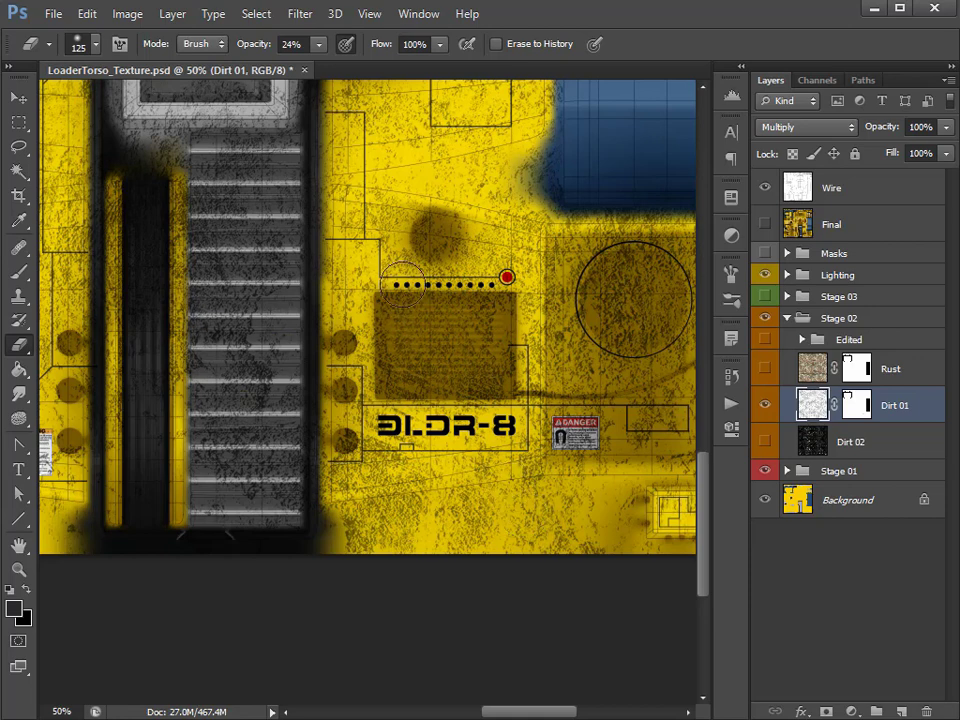
# Step: Erase the striped panel's dirt at full strength, then set the eraser to 57% and size 80
pyautogui.moveTo(318, 52)
pyautogui.mouseDown()
pyautogui.moveTo(335, 62)
pyautogui.moveTo(400, 62)
pyautogui.mouseUp()
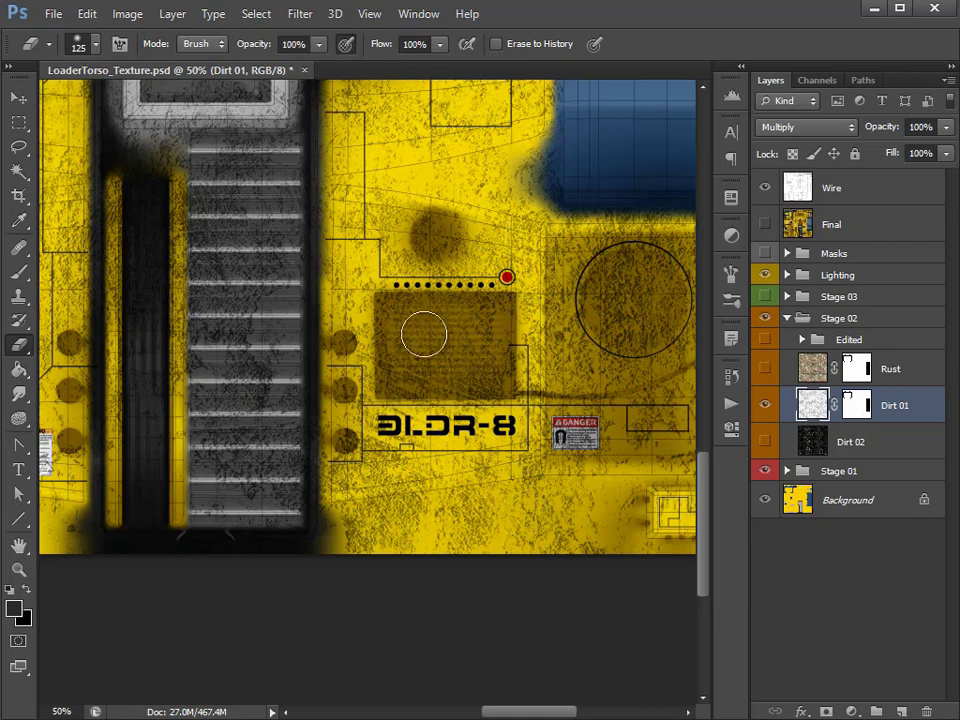
pyautogui.moveTo(475, 350)
pyautogui.mouseDown()
pyautogui.moveTo(451, 378)
pyautogui.moveTo(445, 345)
pyautogui.moveTo(423, 329)
pyautogui.moveTo(443, 367)
pyautogui.moveTo(482, 339)
pyautogui.moveTo(406, 327)
pyautogui.moveTo(435, 358)
pyautogui.mouseUp()
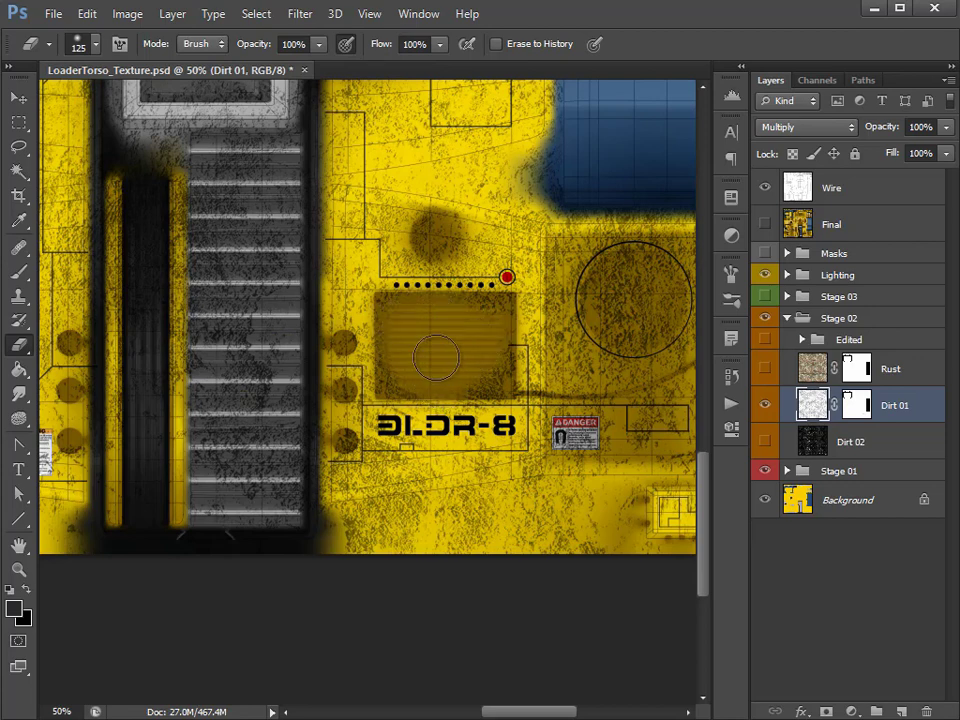
pyautogui.press('[')
pyautogui.press('[')
pyautogui.press('[')
pyautogui.press('[')
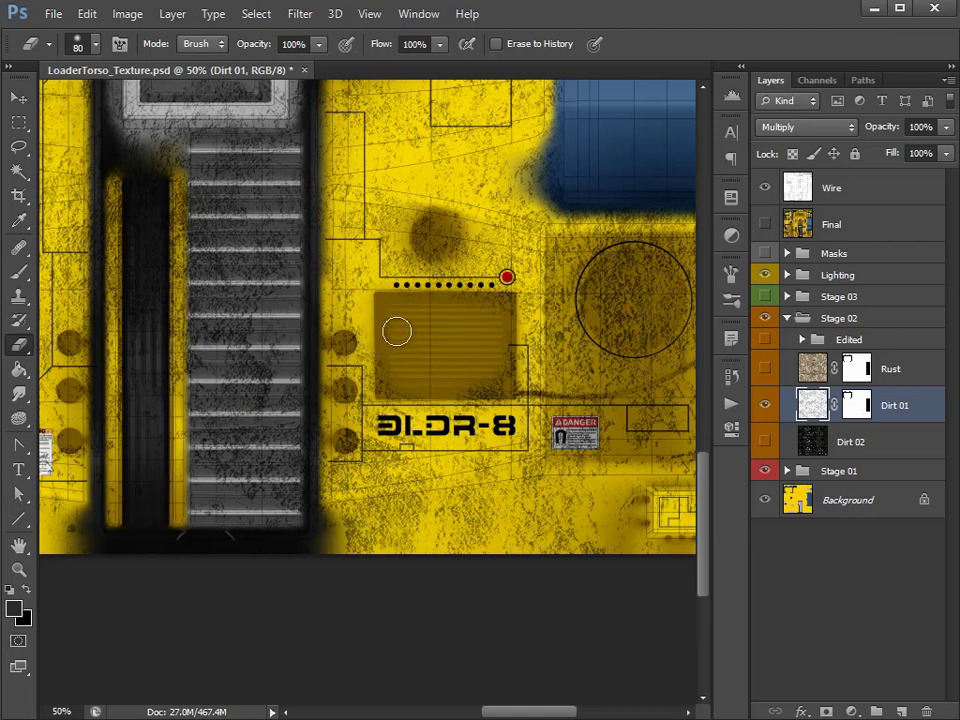
pyautogui.moveTo(418, 386); pyautogui.dragTo(495, 386)
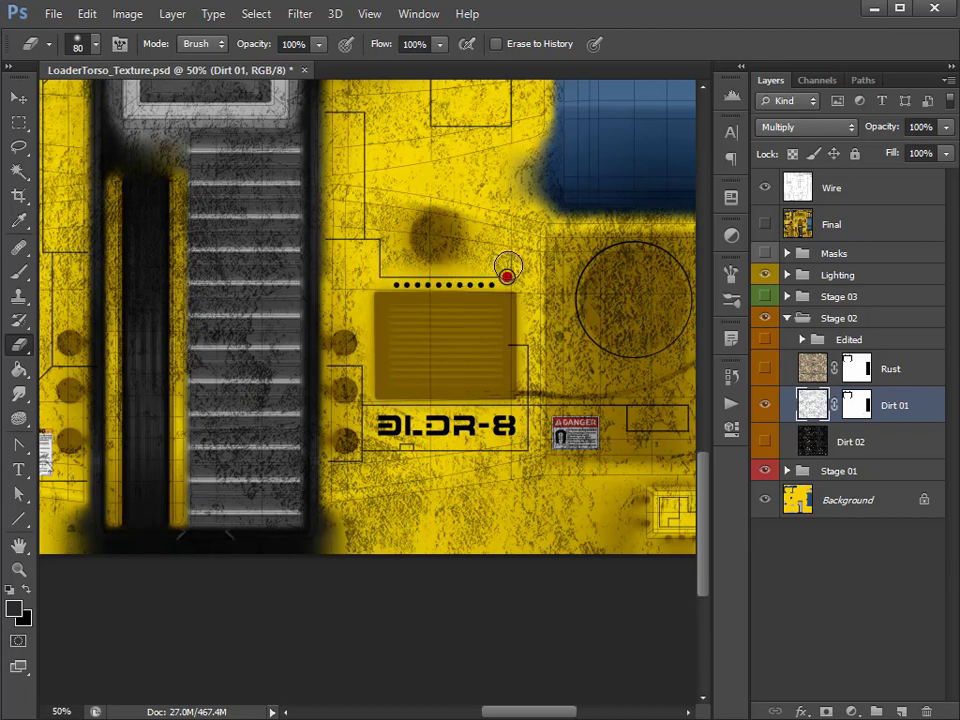
pyautogui.press('[')
pyautogui.press('[')
pyautogui.press('[')
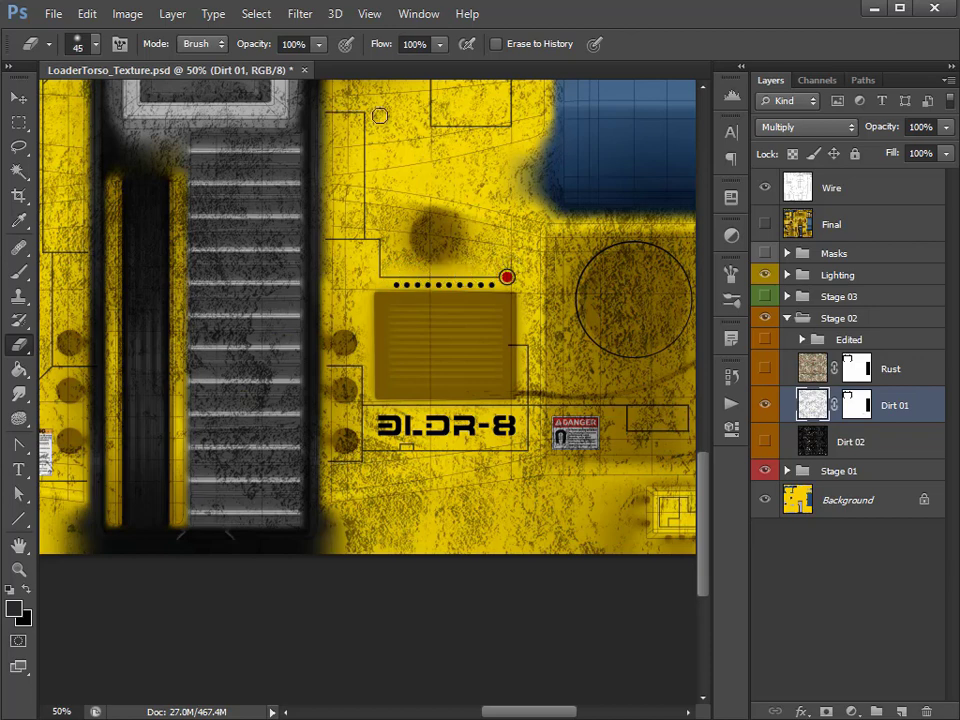
pyautogui.click(318, 44)
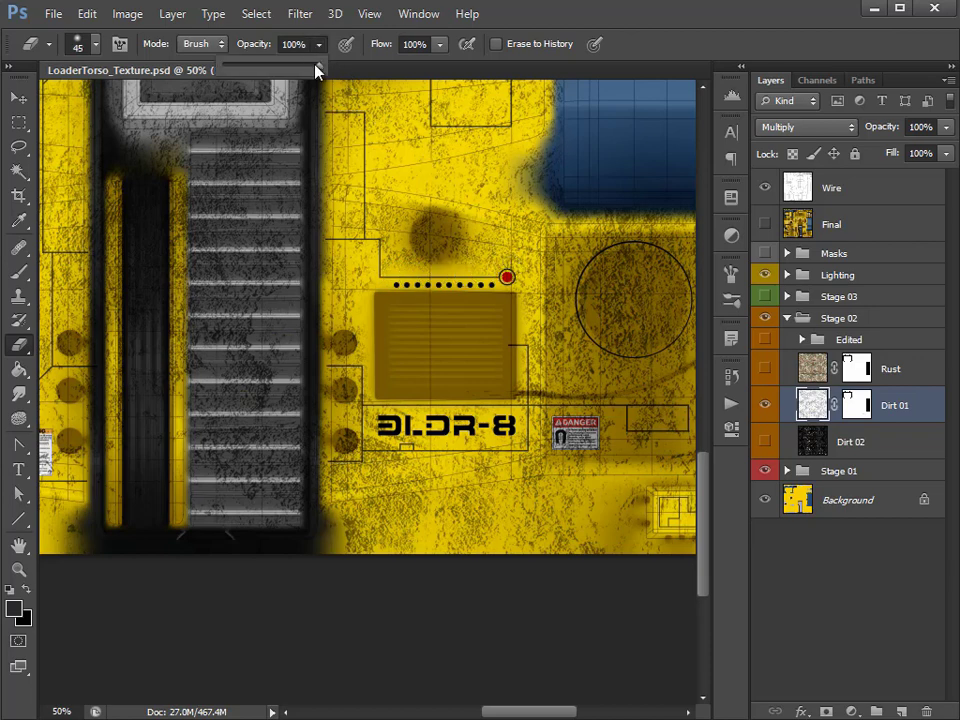
pyautogui.click(673, 60)
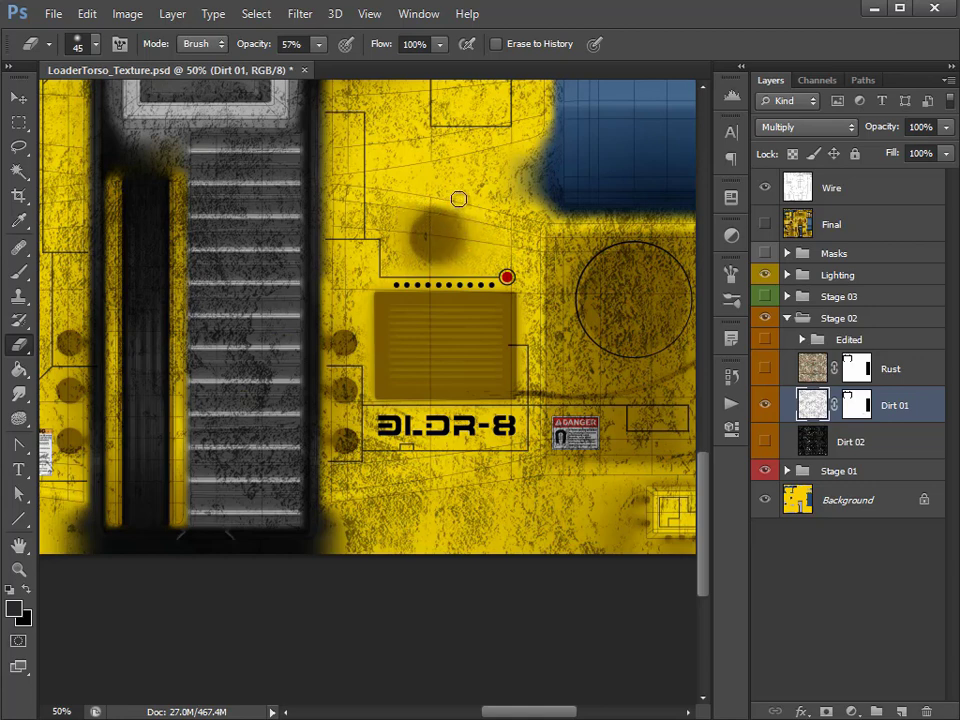
pyautogui.press(']')
pyautogui.press(']')
pyautogui.press(']')
pyautogui.press(']')
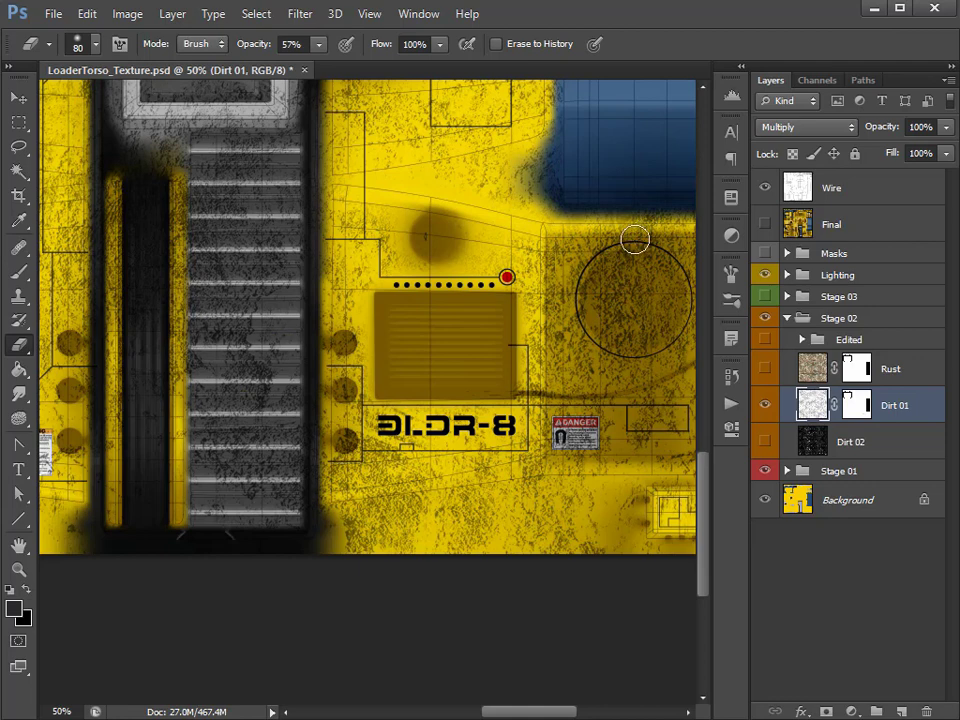
# Step: Erase Dirt 01 grime above and left of the large circle, then pan up to the ladder column
pyautogui.moveTo(591, 354); pyautogui.dragTo(433, 285)
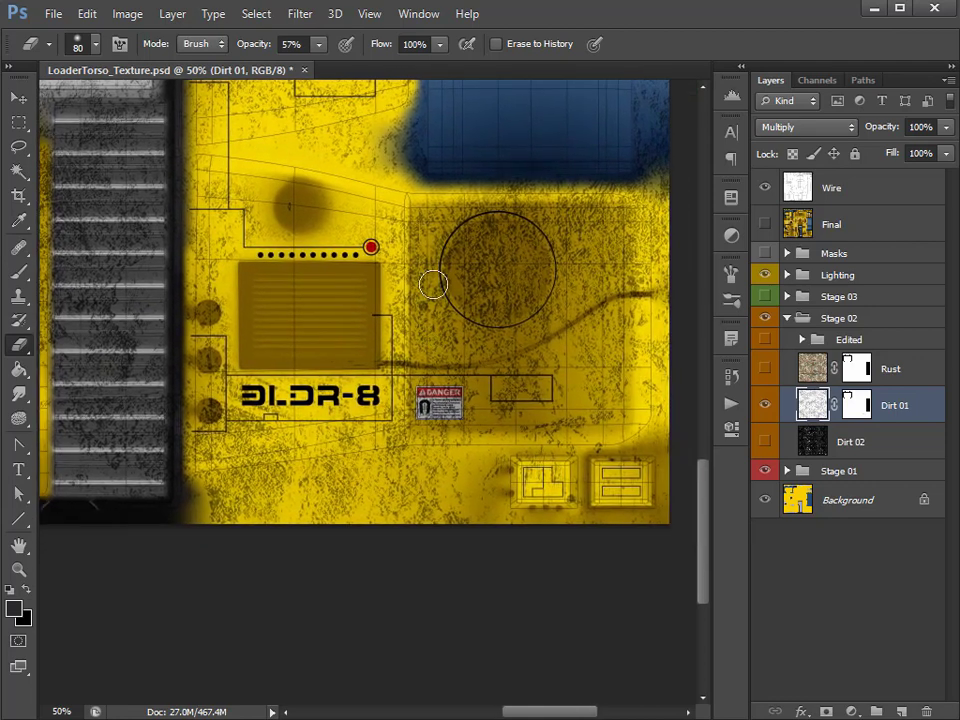
pyautogui.moveTo(375, 199); pyautogui.dragTo(640, 210)
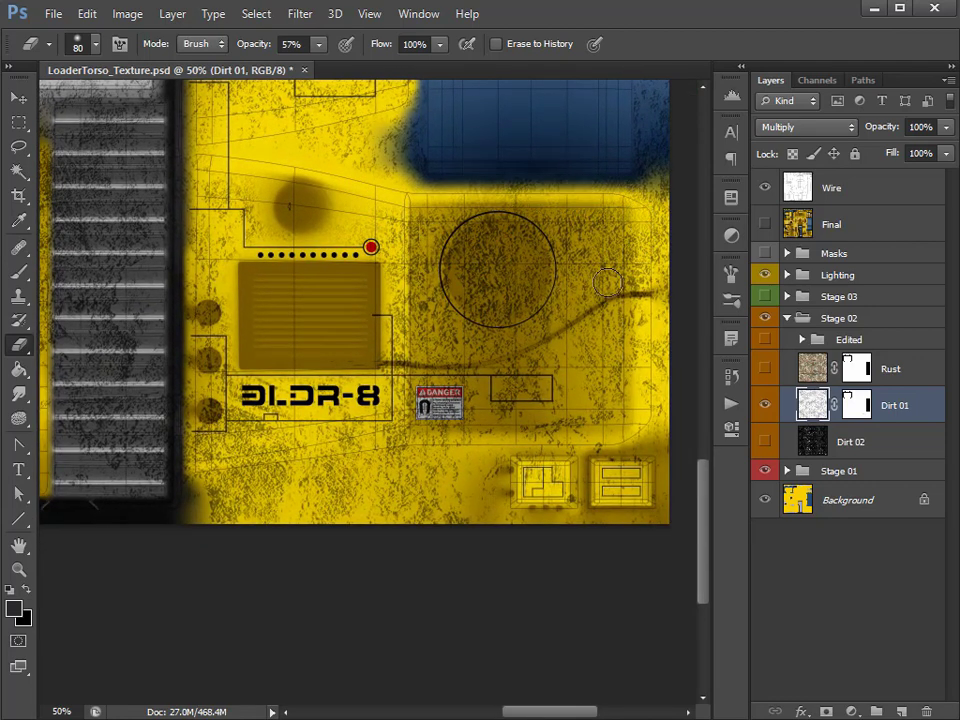
pyautogui.moveTo(542, 371); pyautogui.dragTo(516, 315)
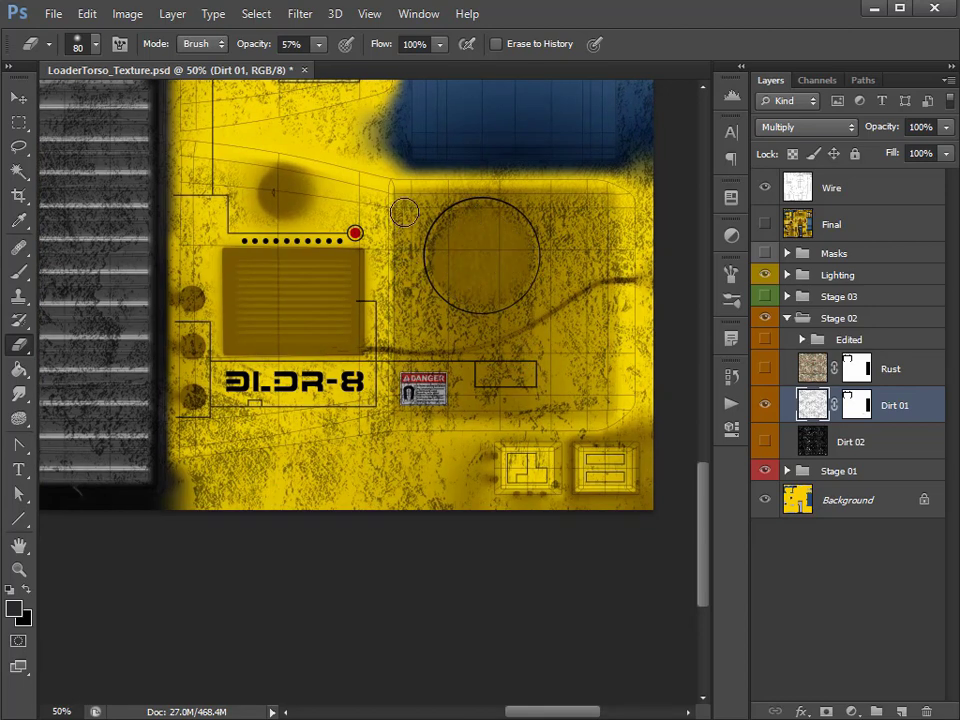
pyautogui.moveTo(404, 212); pyautogui.dragTo(395, 255)
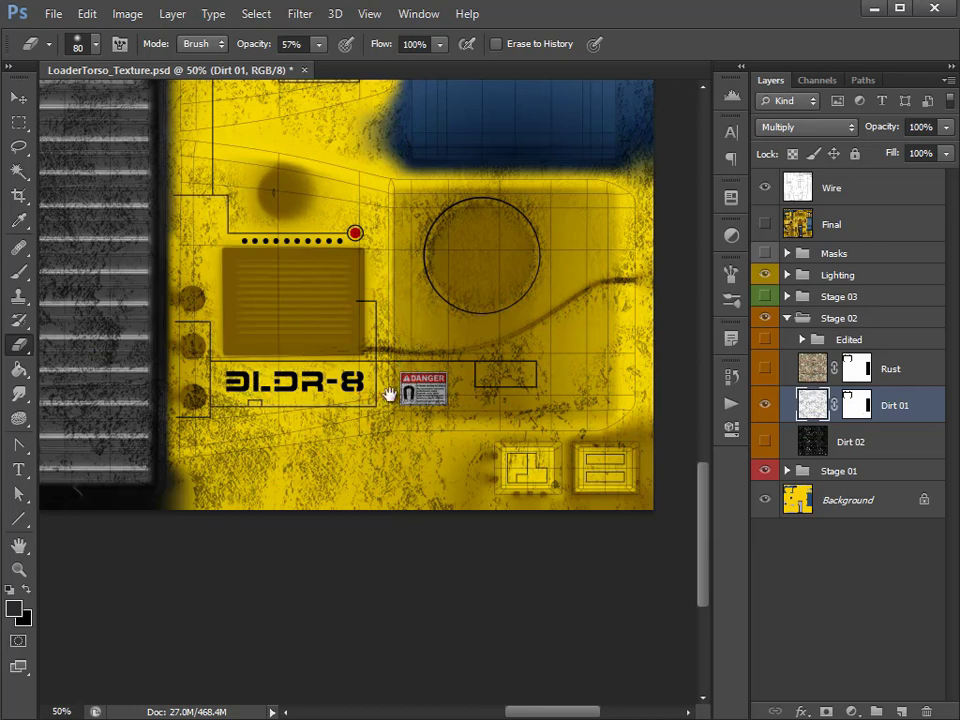
pyautogui.moveTo(390, 395); pyautogui.dragTo(577, 318)
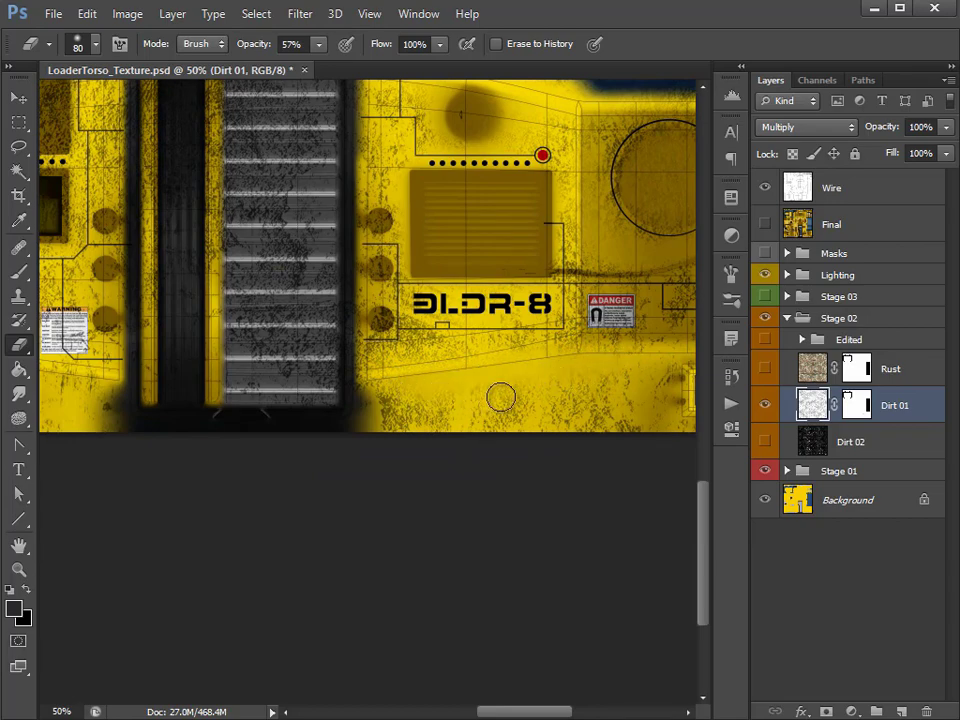
pyautogui.moveTo(494, 307)
pyautogui.mouseDown()
pyautogui.moveTo(435, 482)
pyautogui.moveTo(495, 469)
pyautogui.mouseUp()
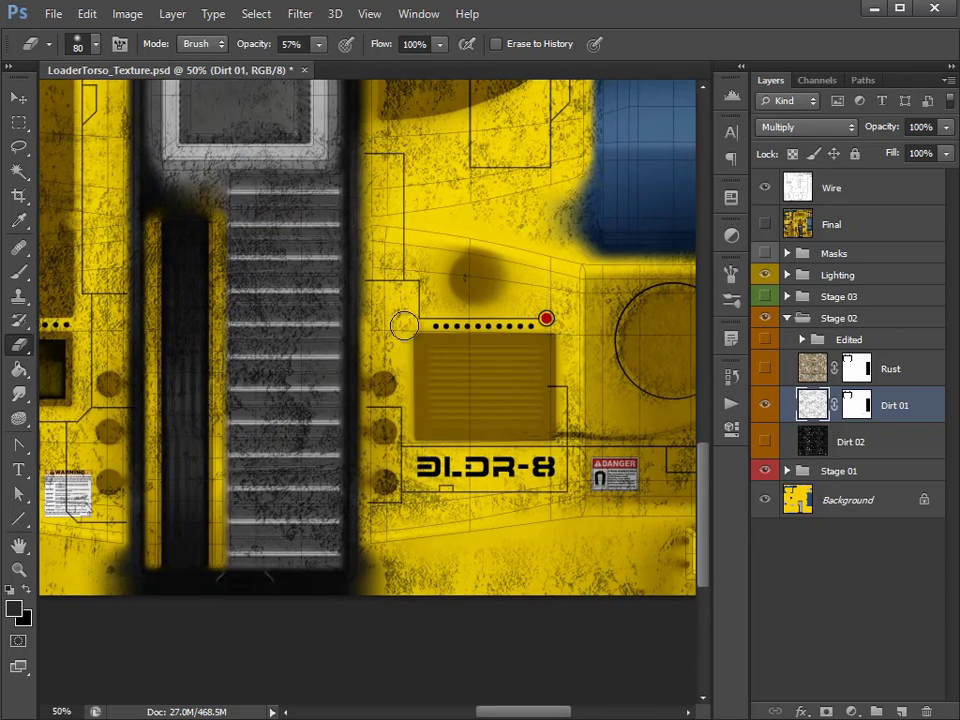
pyautogui.moveTo(523, 221)
pyautogui.mouseDown()
pyautogui.moveTo(472, 492)
pyautogui.moveTo(477, 557)
pyautogui.mouseUp()
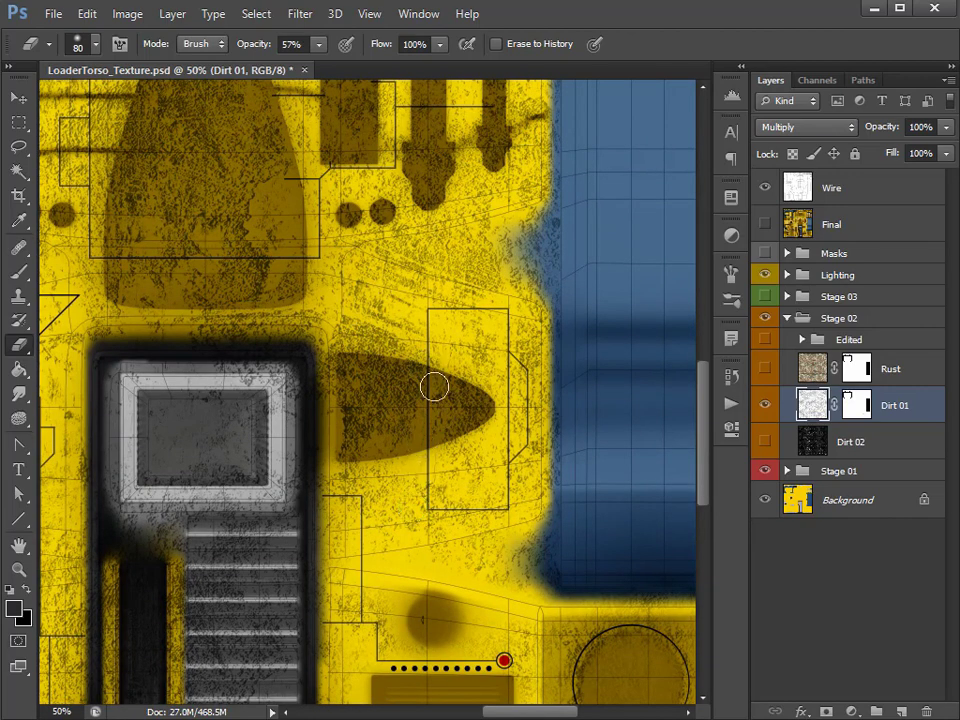
pyautogui.moveTo(376, 494); pyautogui.dragTo(500, 260)
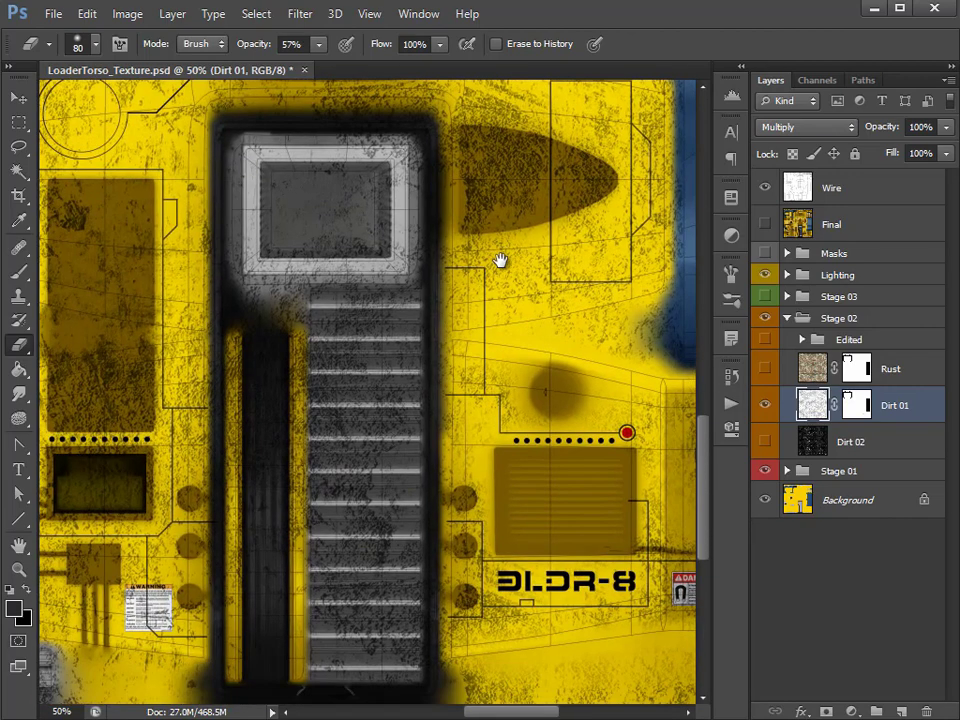
# Step: Paint black at 59% opacity into Dirt 01's mask over the ladder stripes, then view at 100%
pyautogui.click(856, 406)
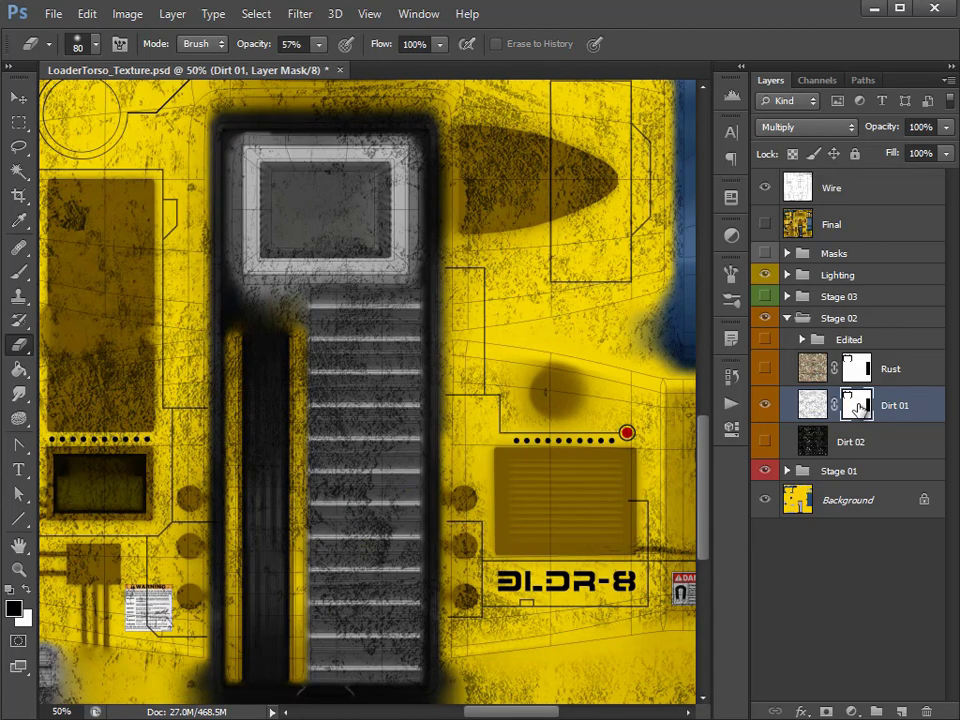
pyautogui.click(18, 271)
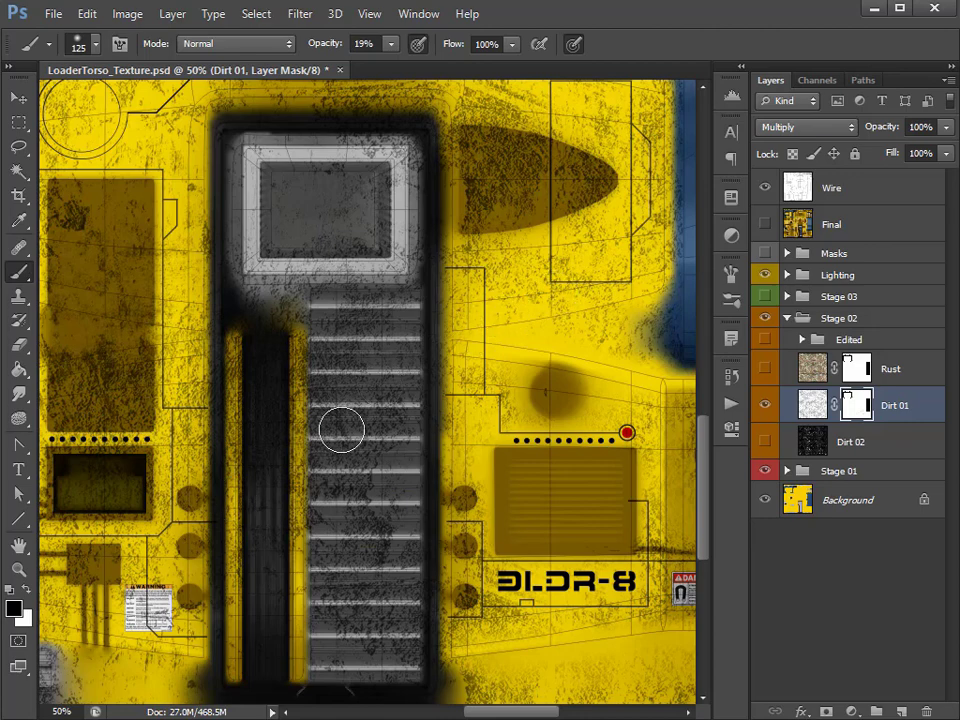
pyautogui.moveTo(341, 430); pyautogui.dragTo(272, 321)
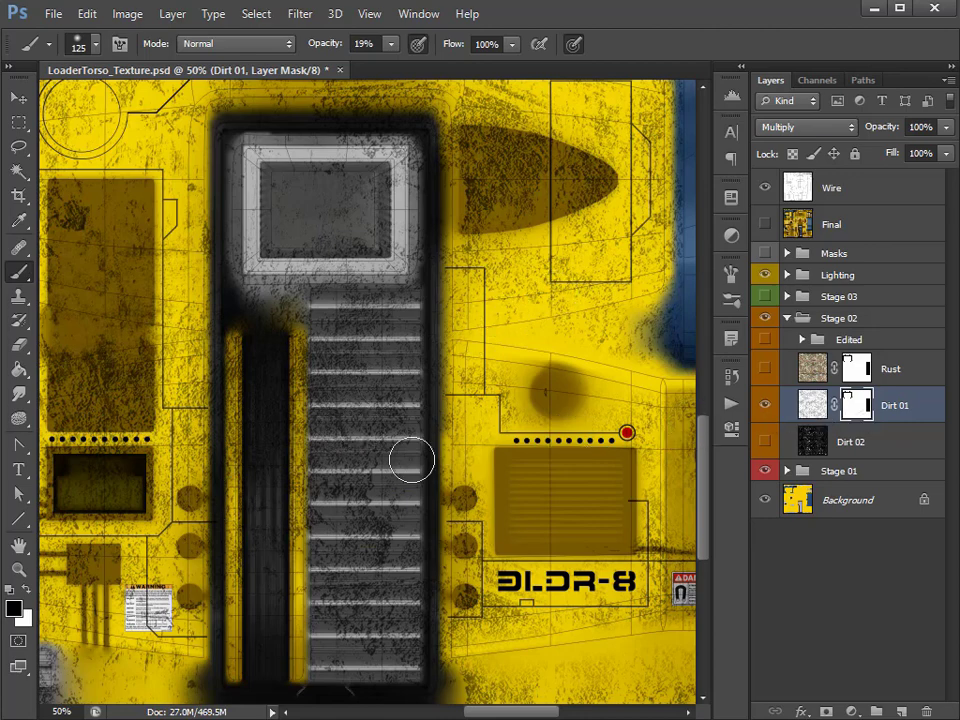
pyautogui.click(390, 43)
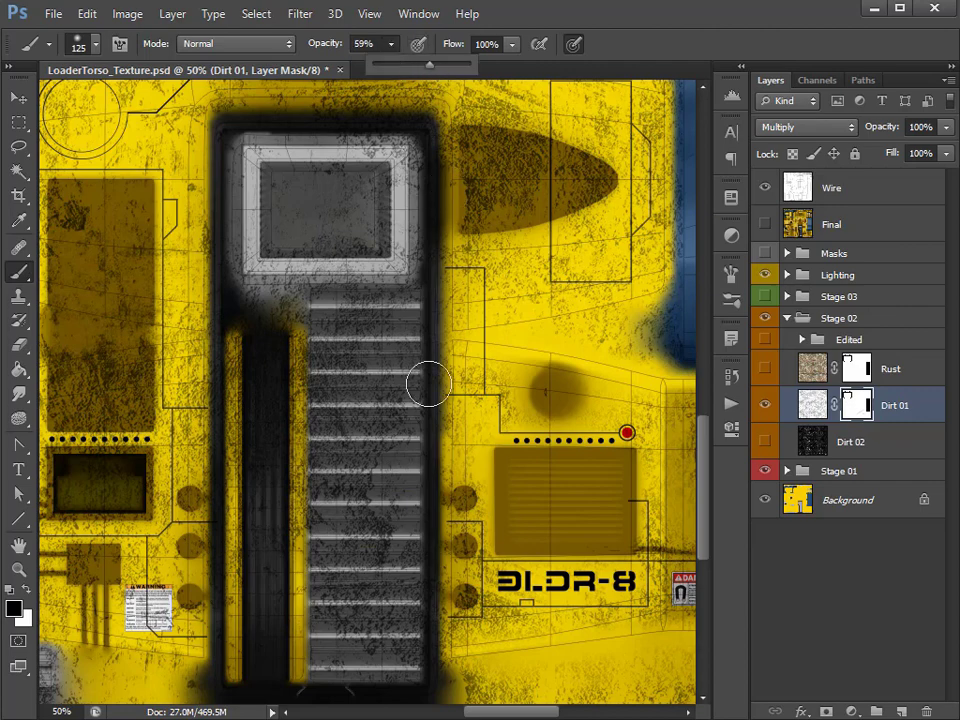
pyautogui.click(346, 472)
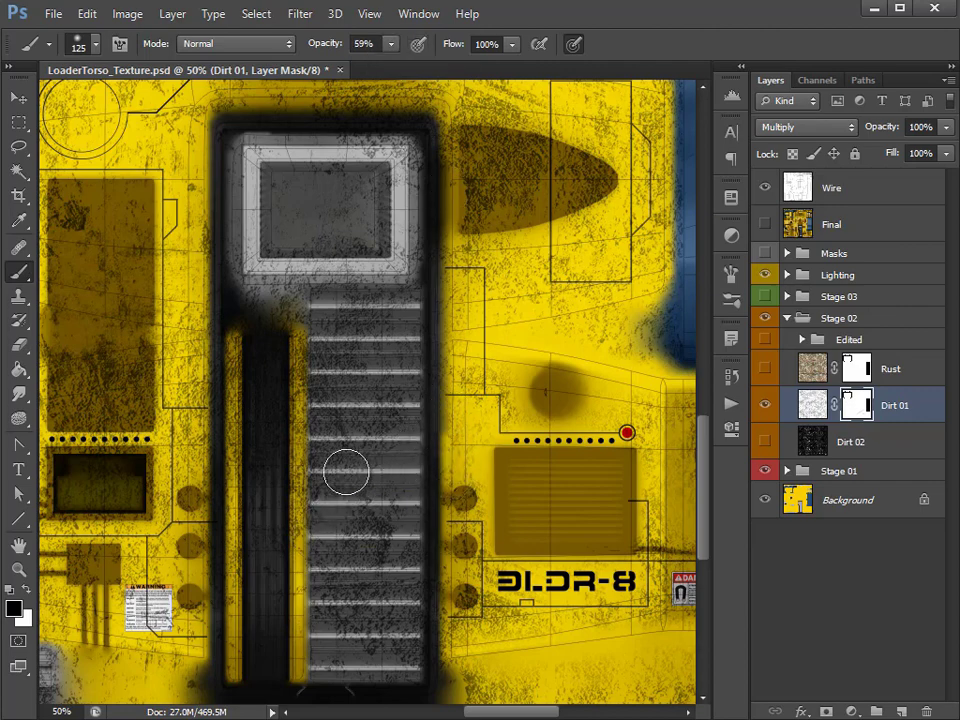
pyautogui.moveTo(344, 516); pyautogui.dragTo(378, 548)
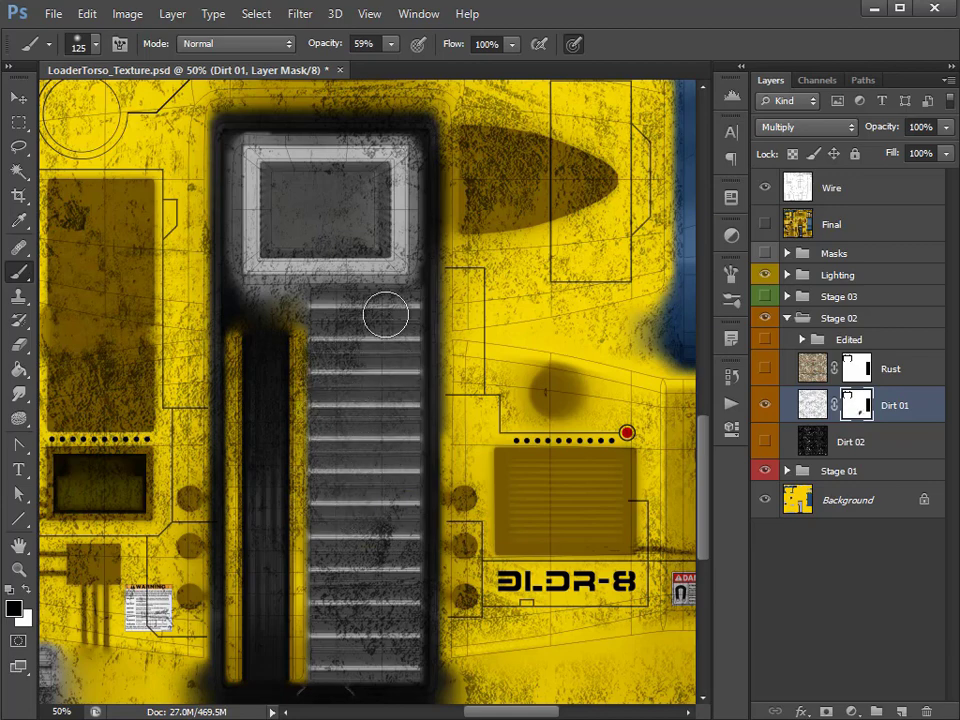
pyautogui.moveTo(510, 545); pyautogui.dragTo(516, 389)
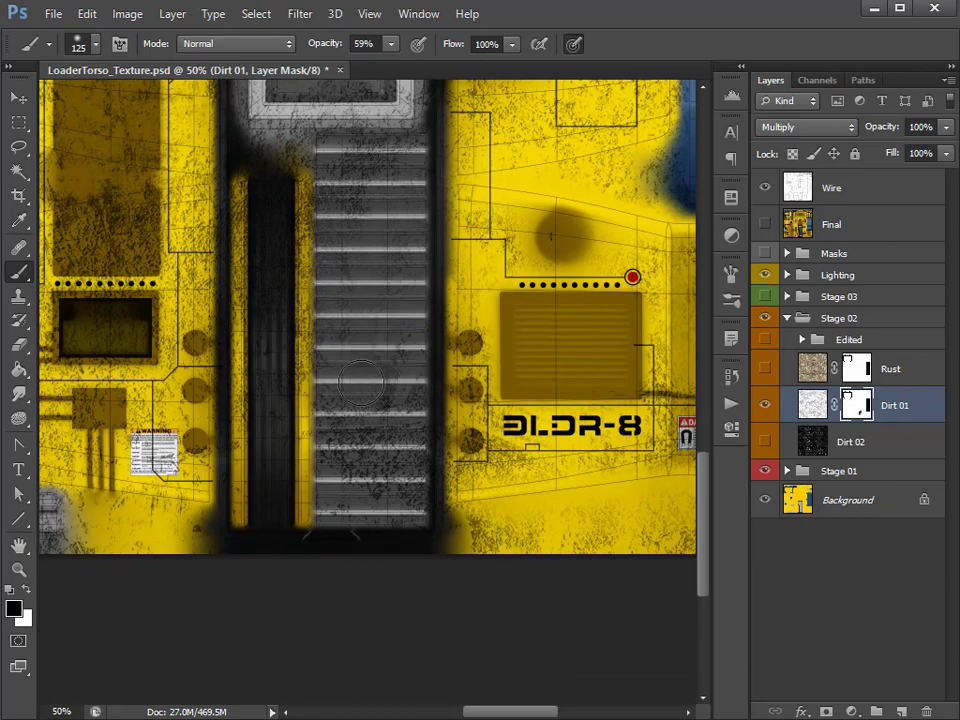
pyautogui.moveTo(368, 443)
pyautogui.mouseDown()
pyautogui.moveTo(353, 456)
pyautogui.moveTo(389, 482)
pyautogui.mouseUp()
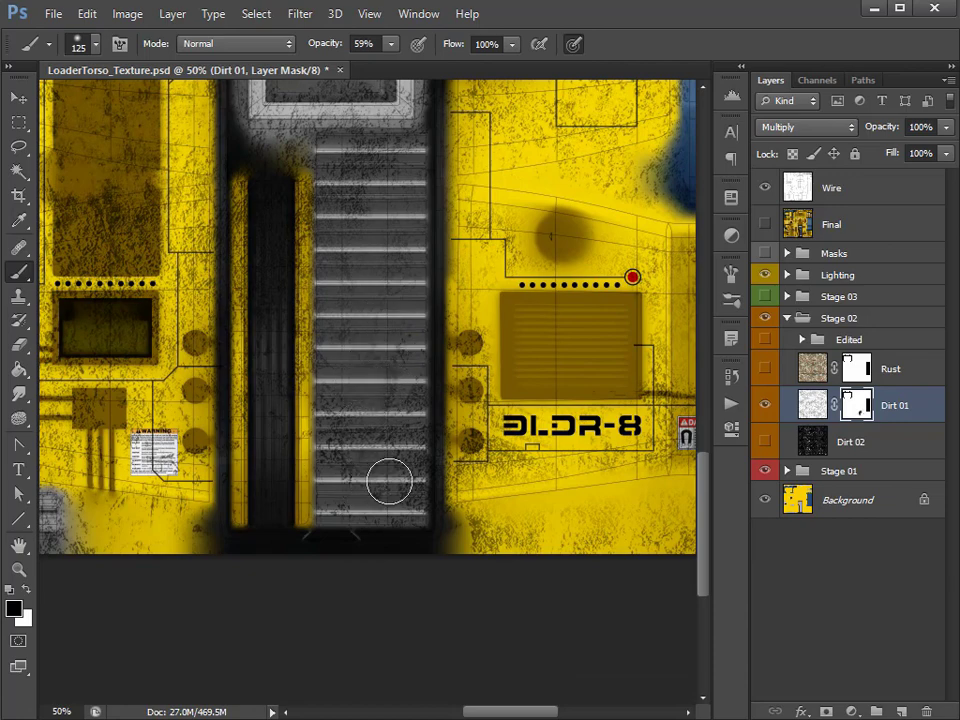
pyautogui.moveTo(257, 478); pyautogui.dragTo(472, 566)
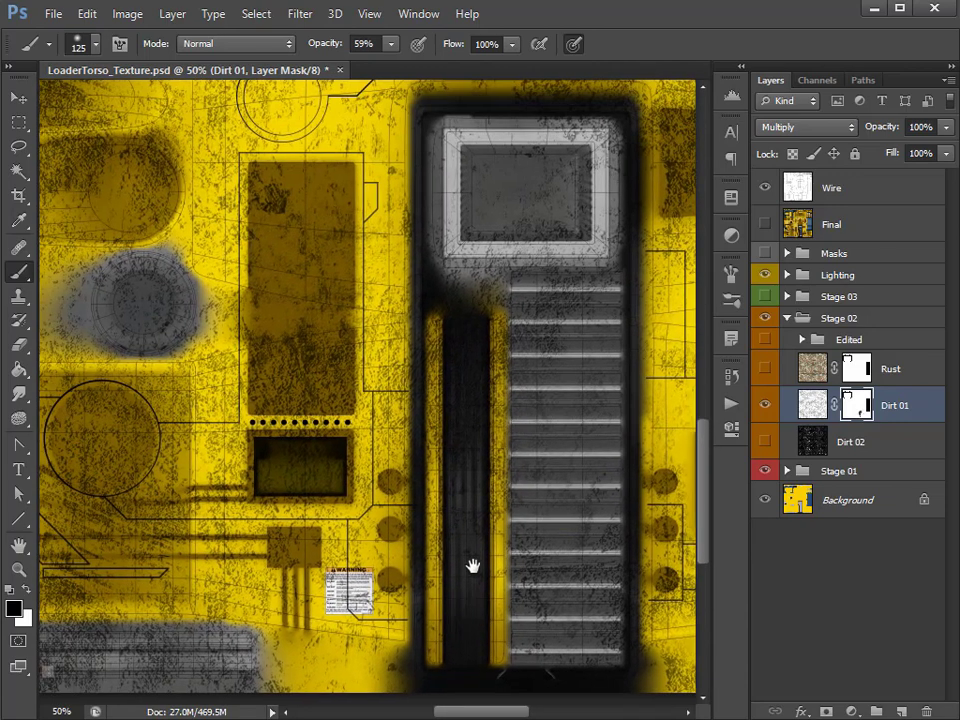
pyautogui.doubleClick(18, 569)
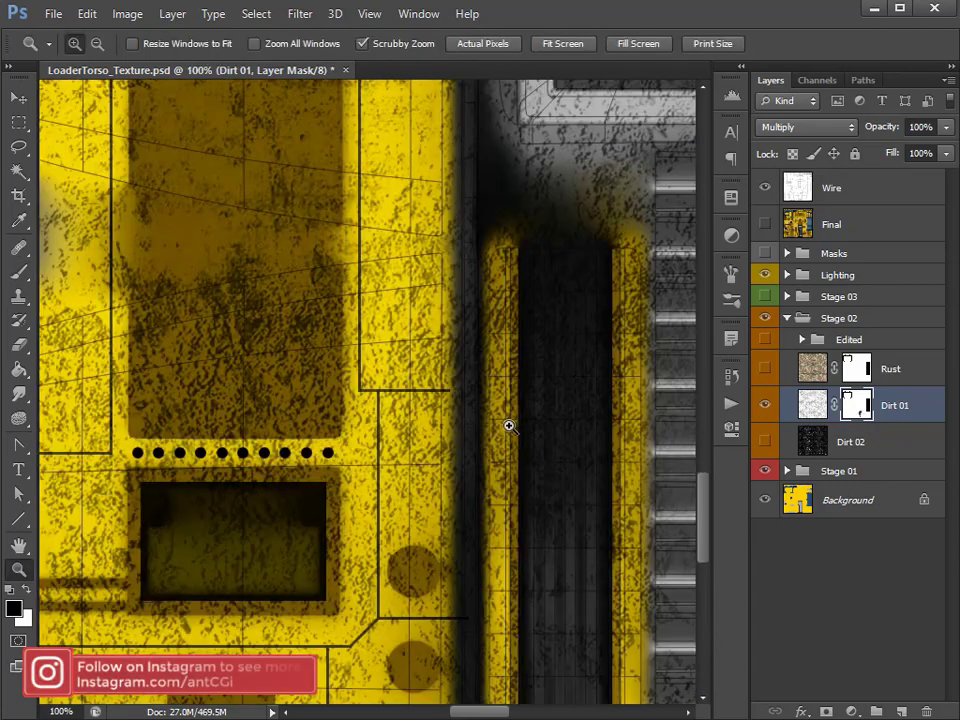
# Step: Zoom out to 16.67% to show the full torso texture and select the Dirt 02 layer
pyautogui.keyDown('alt'); pyautogui.click(509, 426); pyautogui.keyUp('alt')
pyautogui.keyDown('alt'); pyautogui.click(510, 426); pyautogui.keyUp('alt')
pyautogui.keyDown('alt'); pyautogui.click(512, 426); pyautogui.keyUp('alt')
pyautogui.keyDown('alt'); pyautogui.click(514, 426); pyautogui.keyUp('alt')
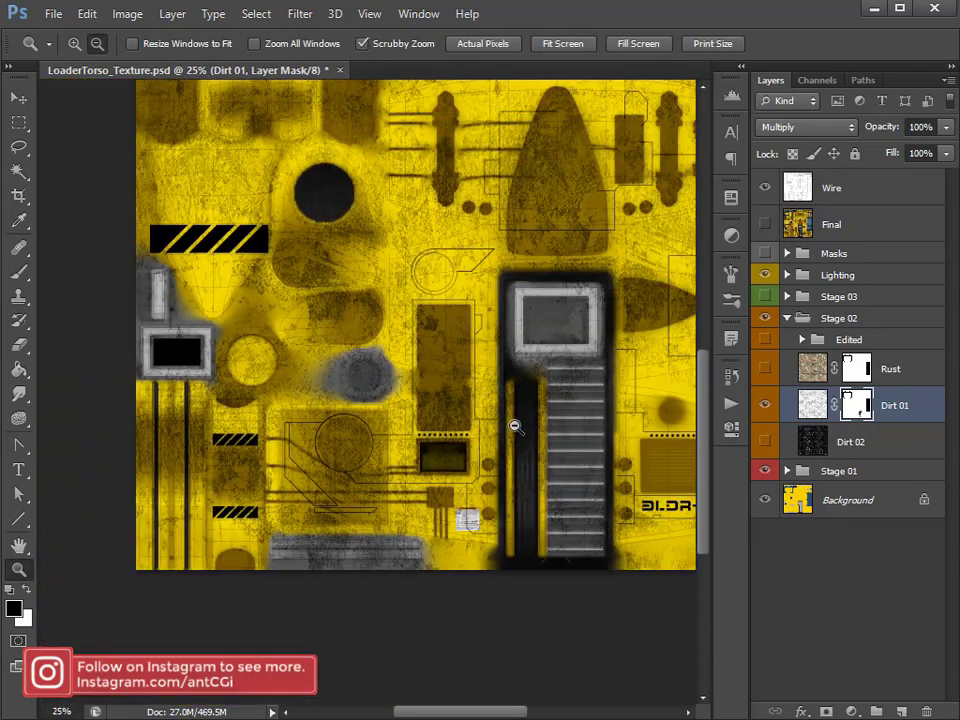
pyautogui.keyDown('alt'); pyautogui.click(514, 426); pyautogui.keyUp('alt')
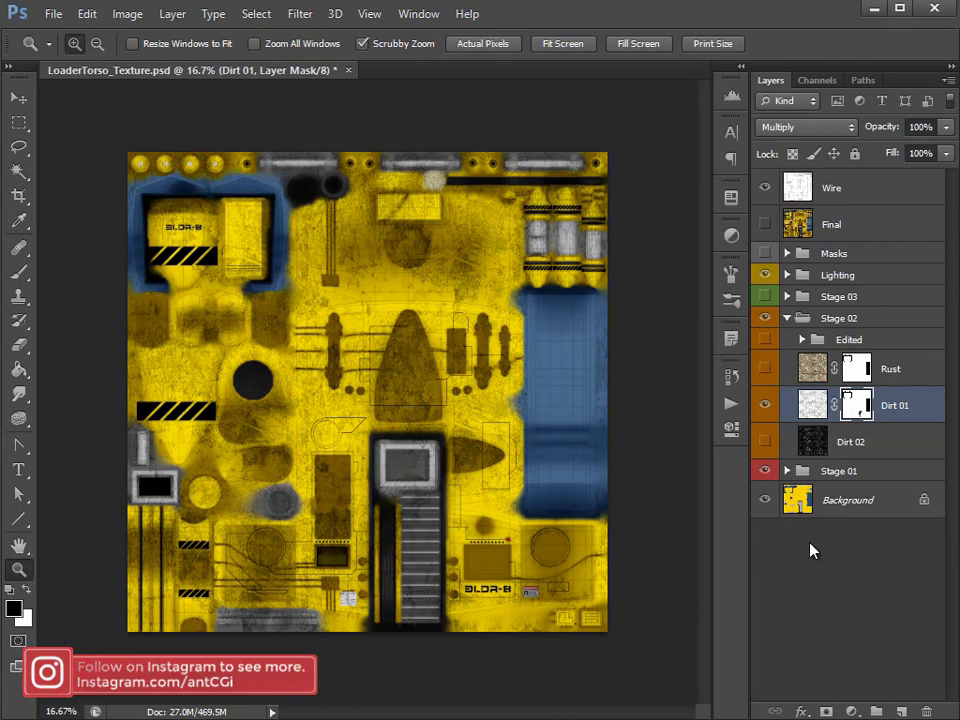
pyautogui.click(882, 444)
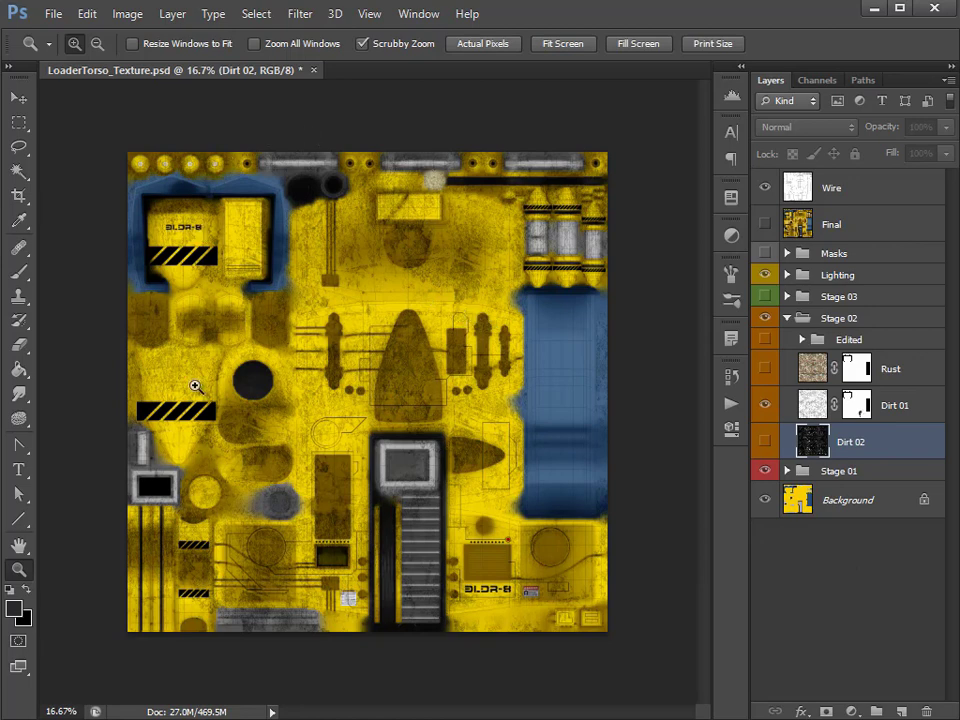
# Step: Hide Dirt 01, show and expand the Edited group, and inspect Rust Edited and Dirt Edited
pyautogui.click(767, 406)
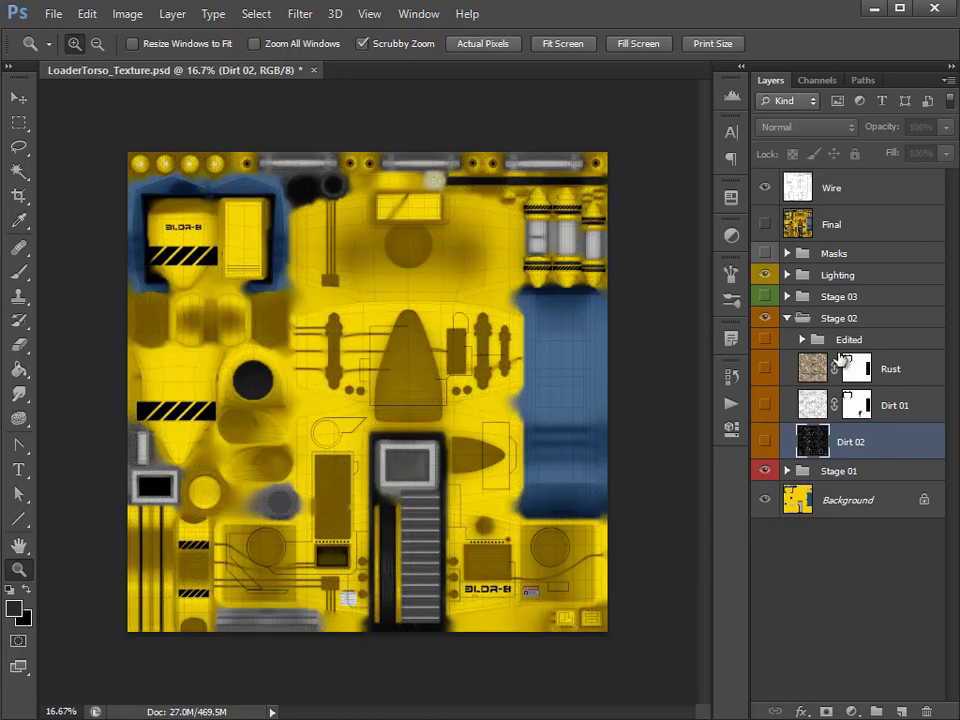
pyautogui.click(765, 341)
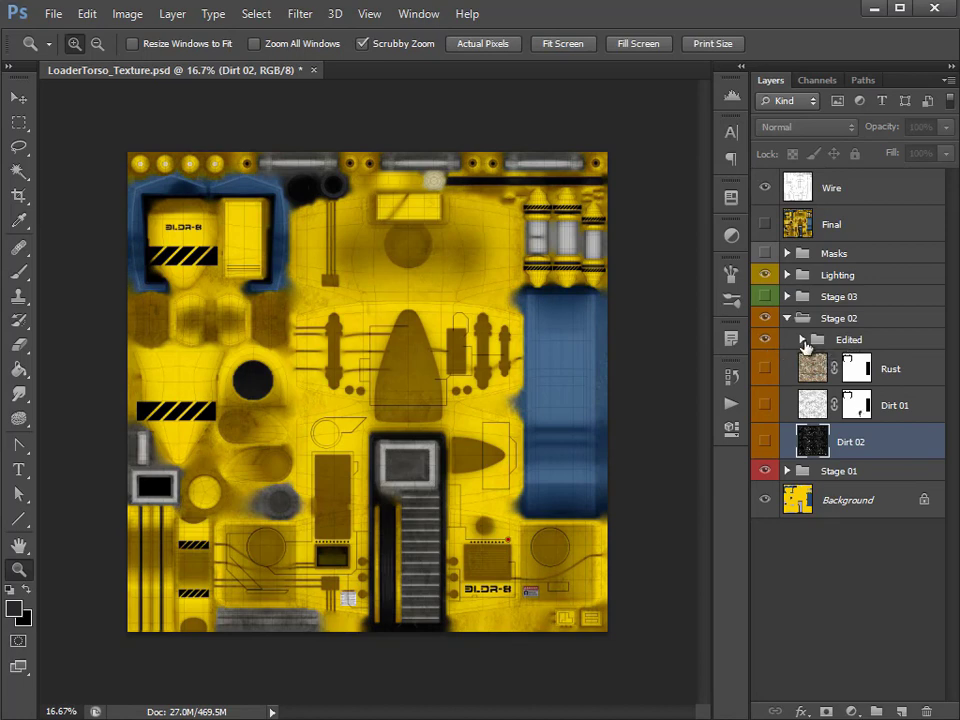
pyautogui.click(802, 340)
pyautogui.click(915, 406)
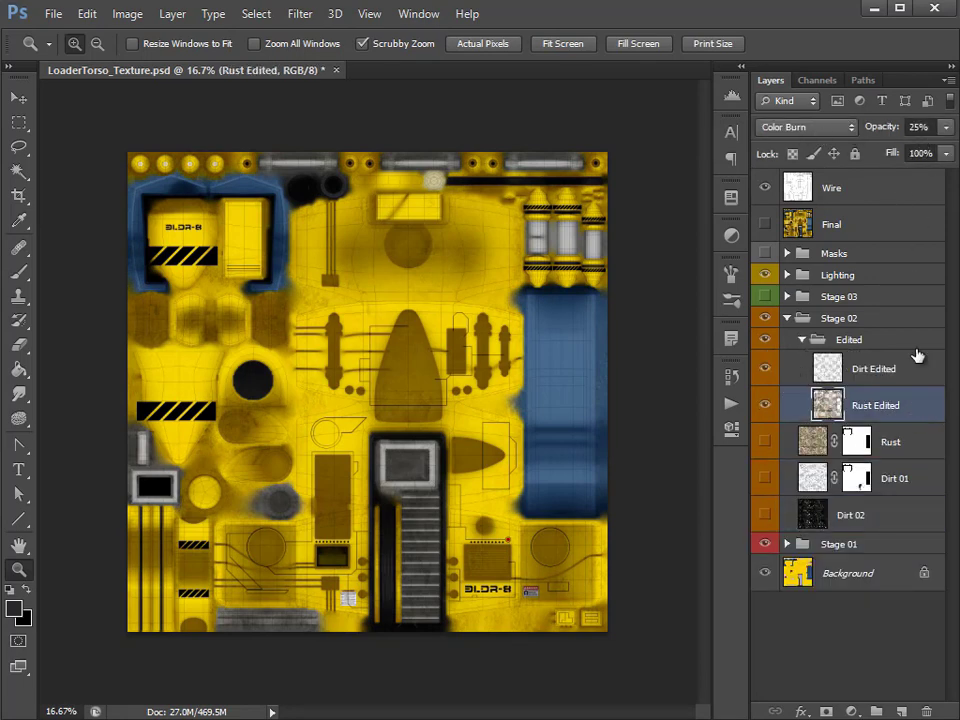
pyautogui.click(914, 372)
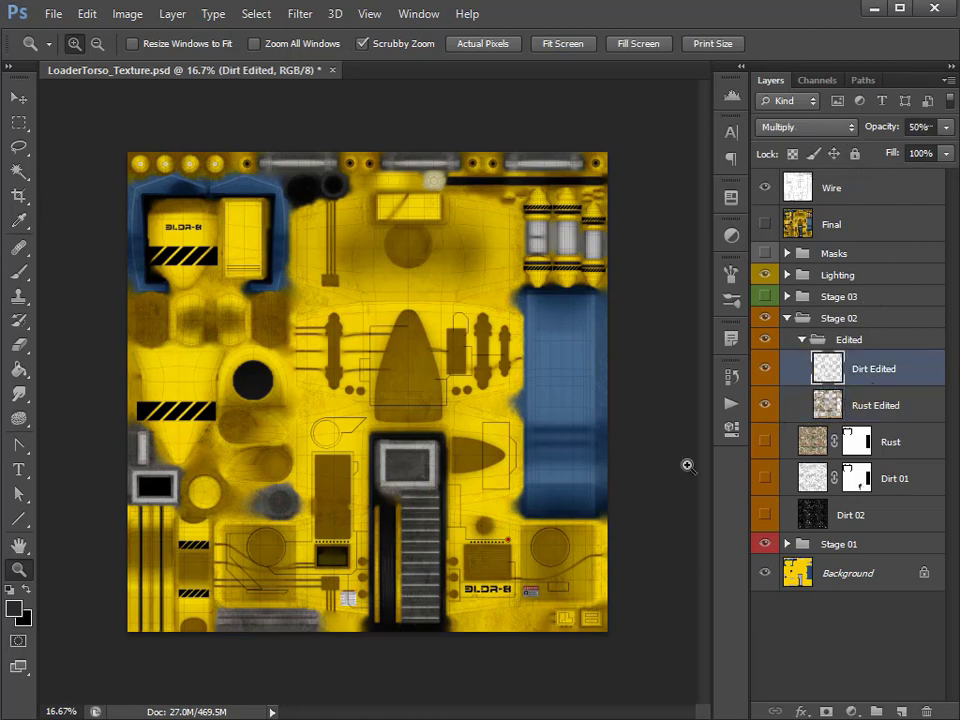
# Step: Zoom in on the texture's lower centre and back out to the full view
pyautogui.click(453, 608)
pyautogui.click(515, 580)
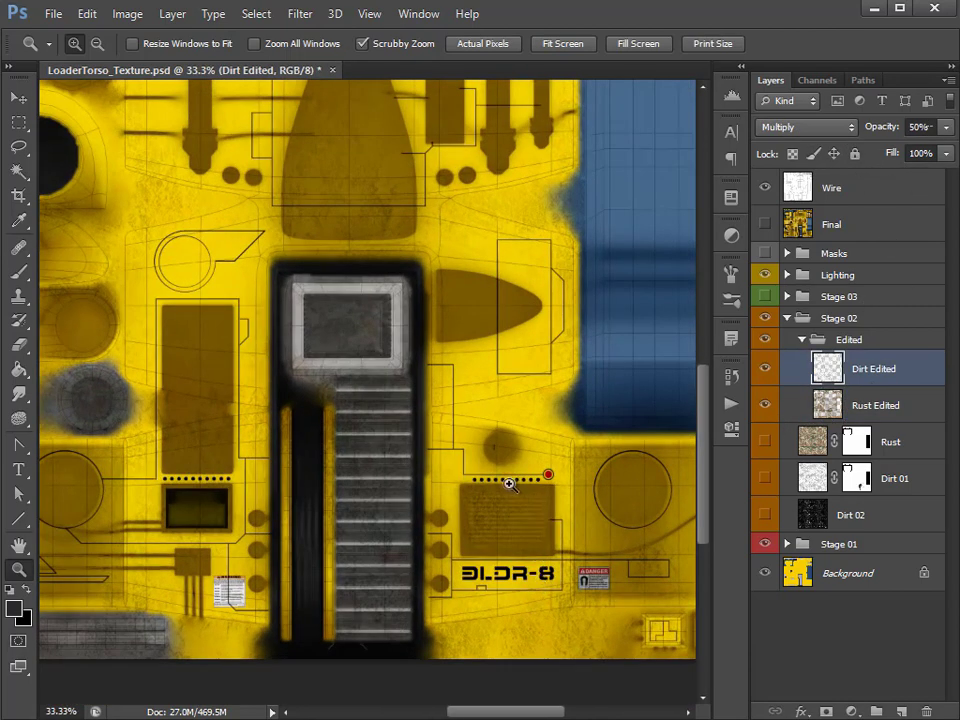
pyautogui.keyDown('alt'); pyautogui.click(488, 402); pyautogui.keyUp('alt')
pyautogui.keyDown('alt'); pyautogui.click(490, 358); pyautogui.keyUp('alt')
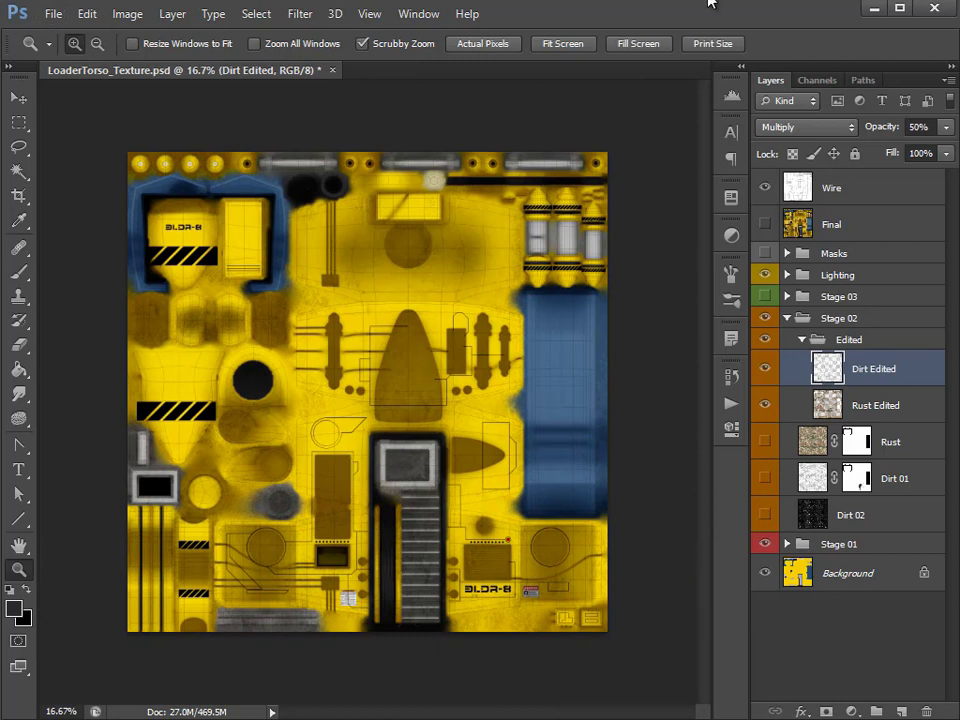
pyautogui.hotkey('alt', 'Tab')
# Step: Tumble the Maya camera around the robot from its head and arm down to its legs
pyautogui.moveTo(737, 465); pyautogui.dragTo(753, 440)
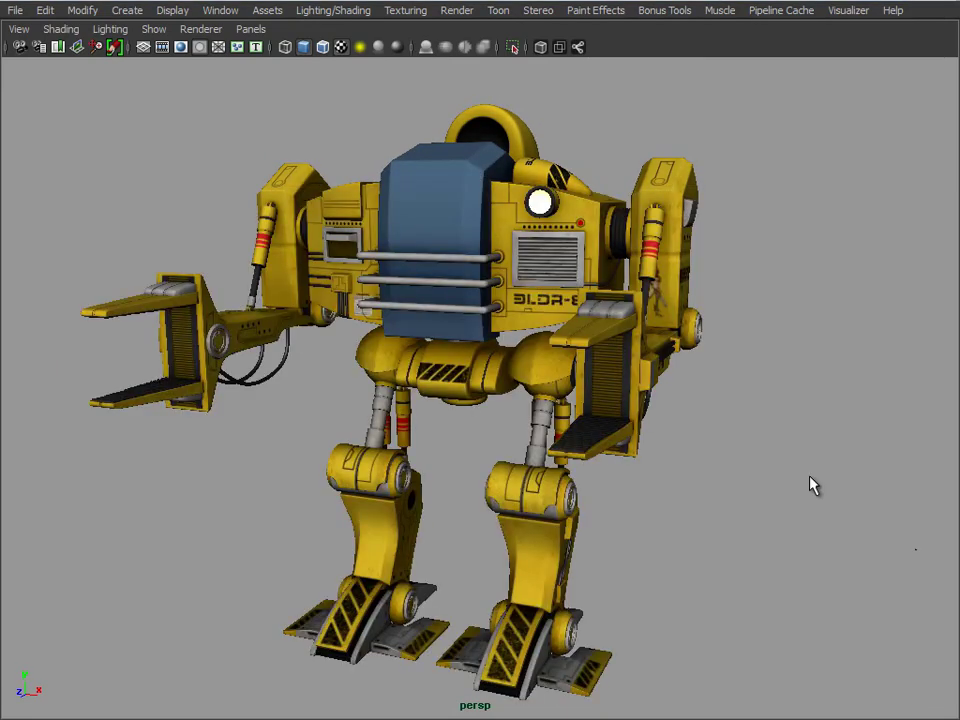
pyautogui.scroll(10, 476, 321)
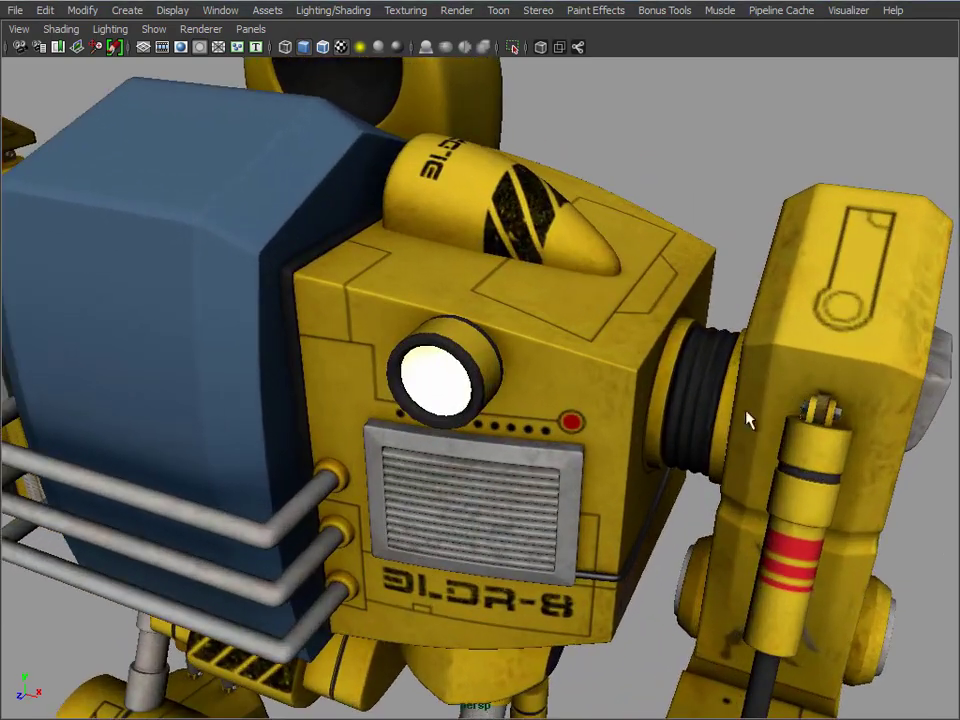
pyautogui.moveTo(748, 420); pyautogui.dragTo(617, 490)
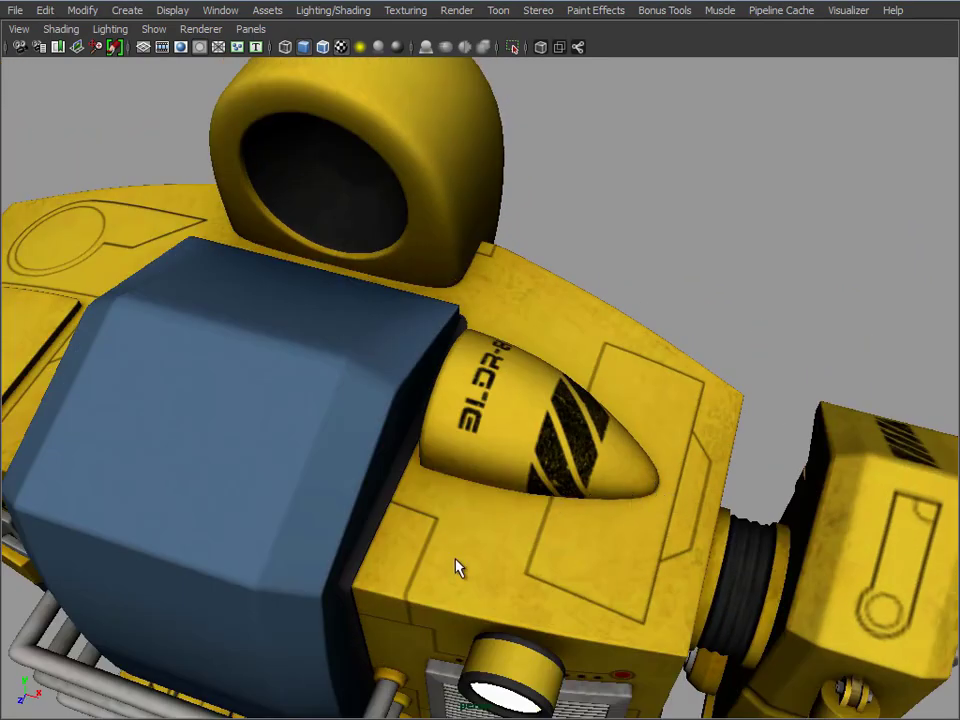
pyautogui.moveTo(455, 568); pyautogui.dragTo(360, 296)
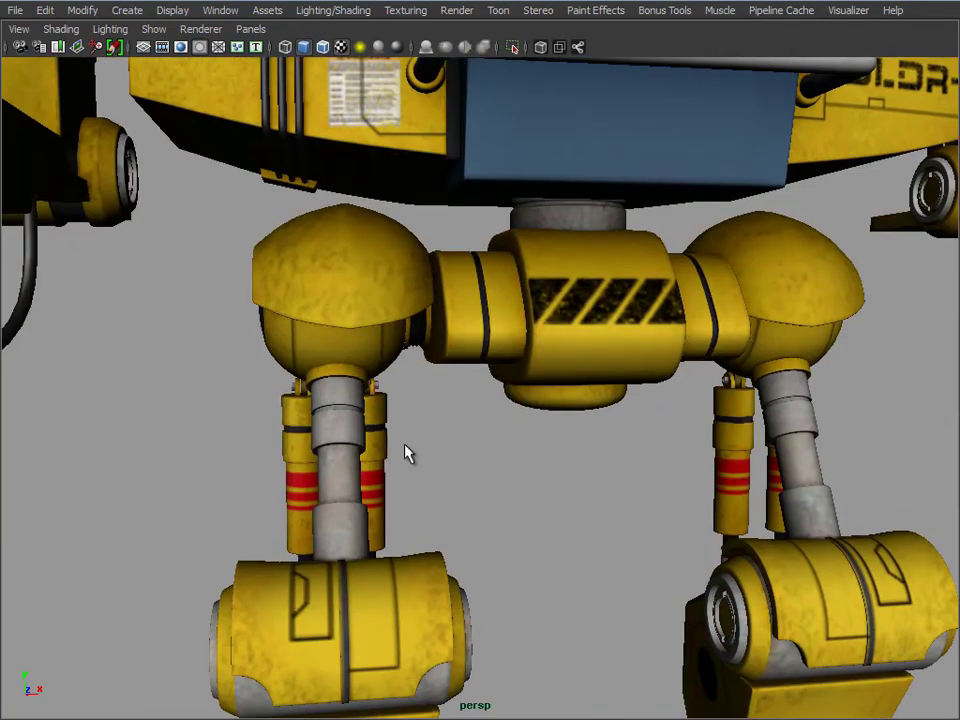
pyautogui.moveTo(407, 453); pyautogui.dragTo(70, 65)
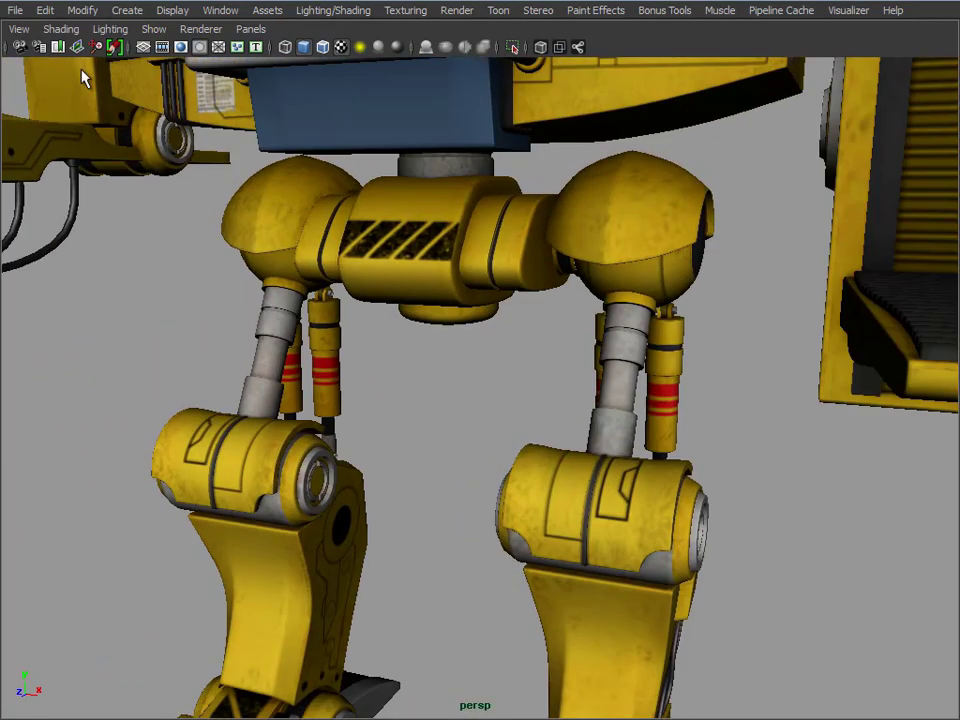
# Step: Switch the viewport renderer to Viewport 2.0 and orbit to a front view of the body
pyautogui.click(181, 31)
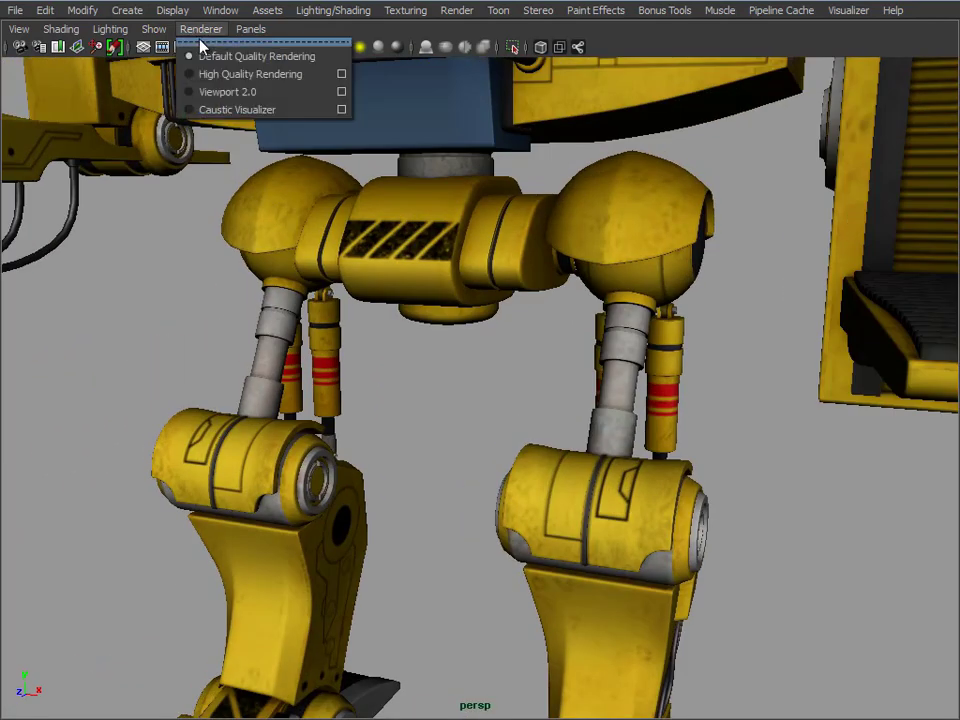
pyautogui.click(228, 93)
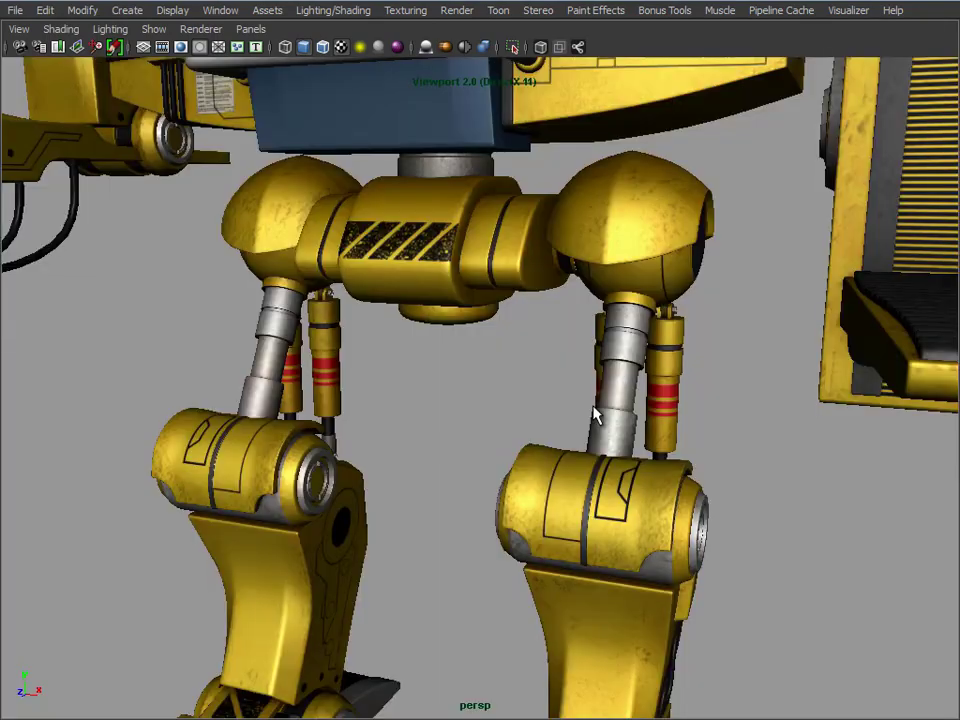
pyautogui.moveTo(516, 248); pyautogui.dragTo(612, 405)
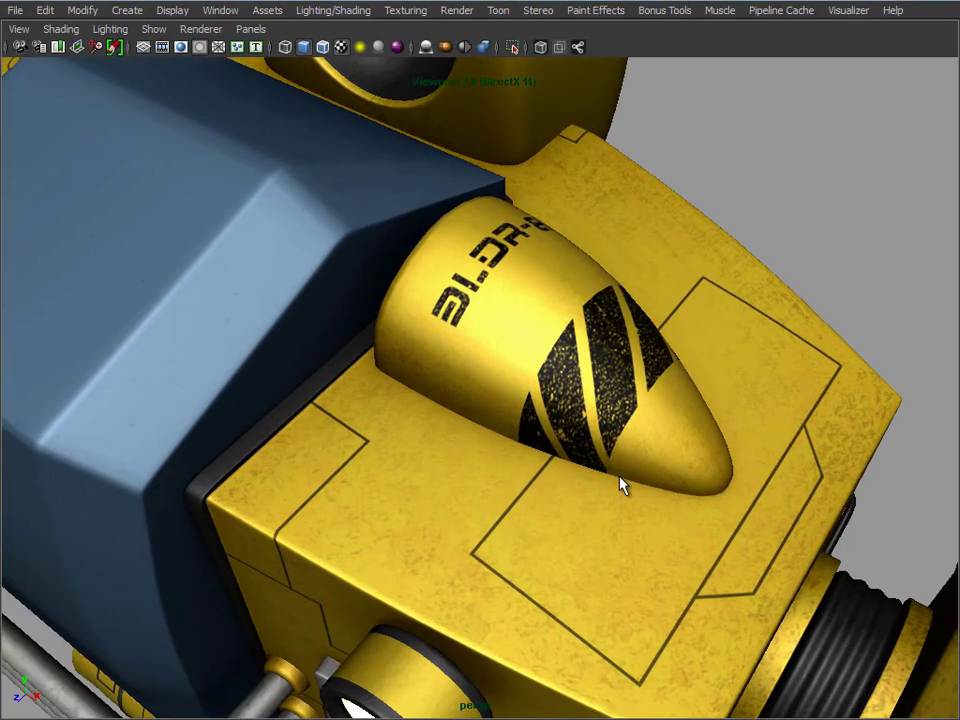
pyautogui.moveTo(622, 485); pyautogui.dragTo(658, 337)
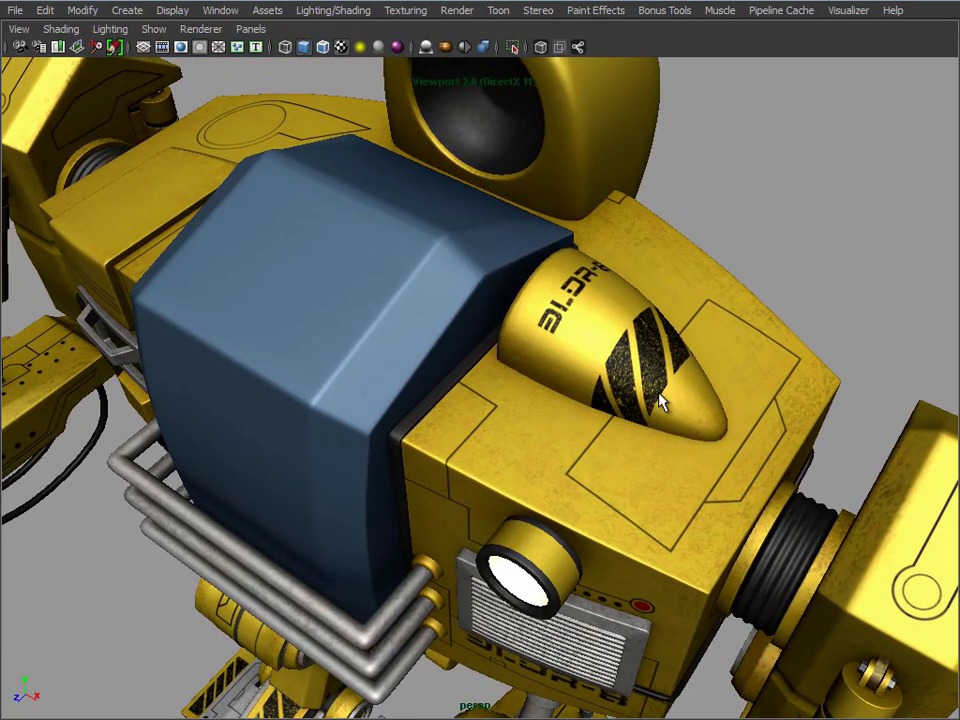
pyautogui.moveTo(628, 422); pyautogui.dragTo(648, 408)
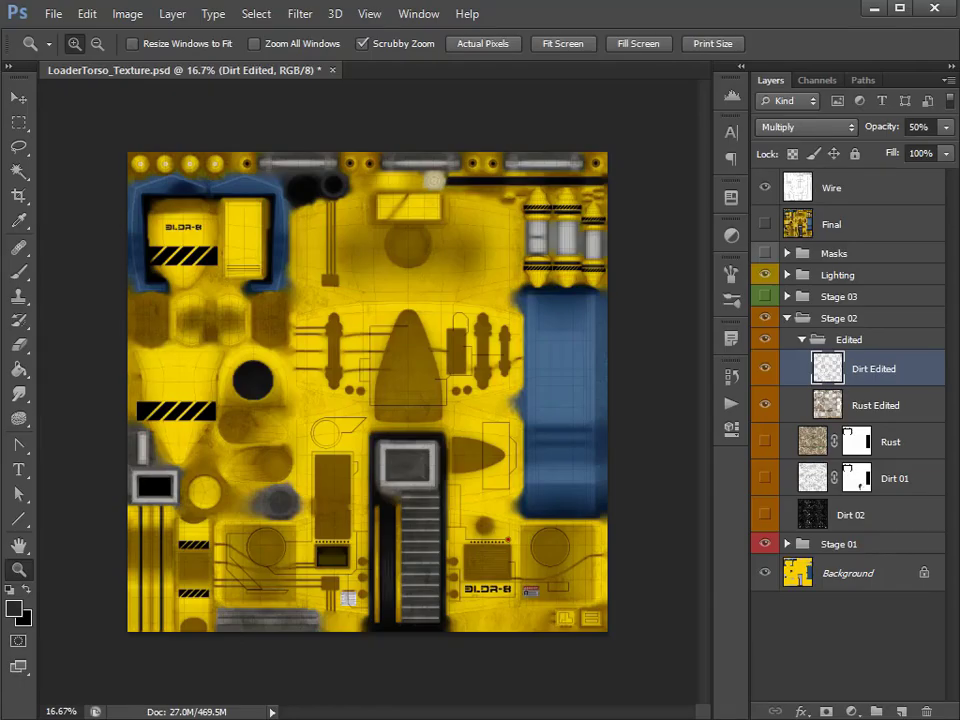
# Step: Select and show the Dirt 02 layer, then select all of its grime
pyautogui.click(931, 511)
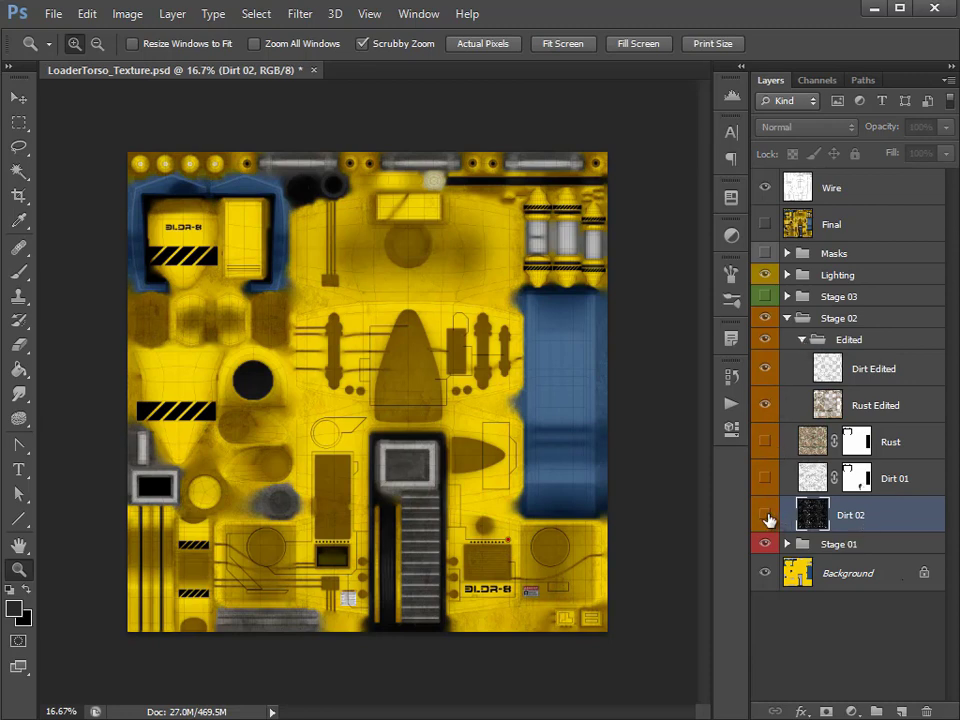
pyautogui.click(766, 515)
pyautogui.hotkey('ctrl', 'a')
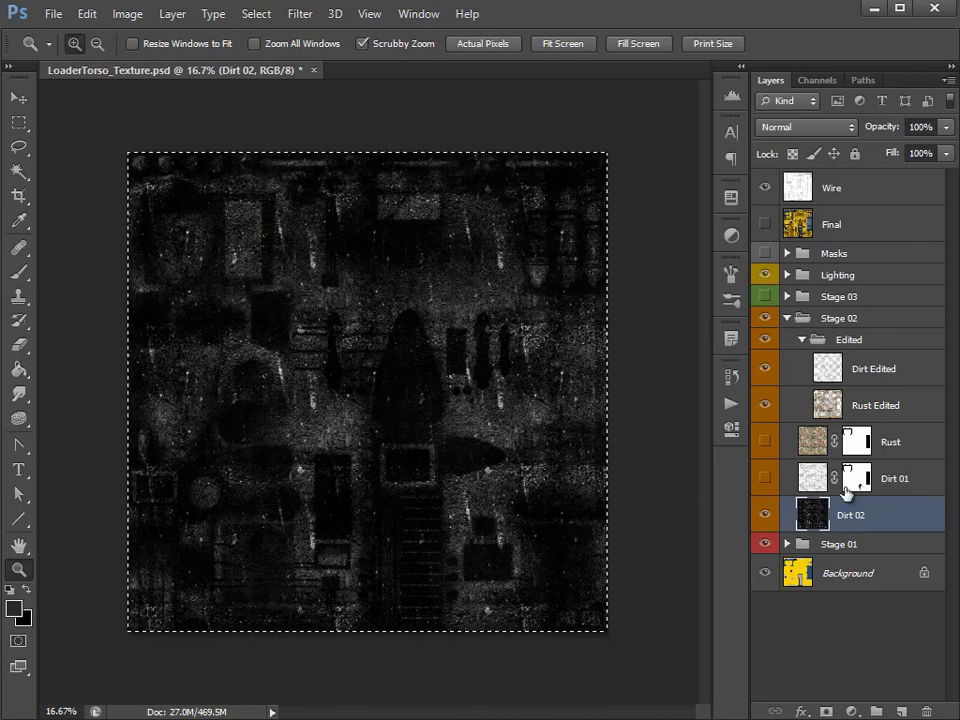
# Step: Collapse Edited and Stage 02, hide Stage 02, and select Stage 01's Decals layer
pyautogui.click(801, 340)
pyautogui.click(786, 318)
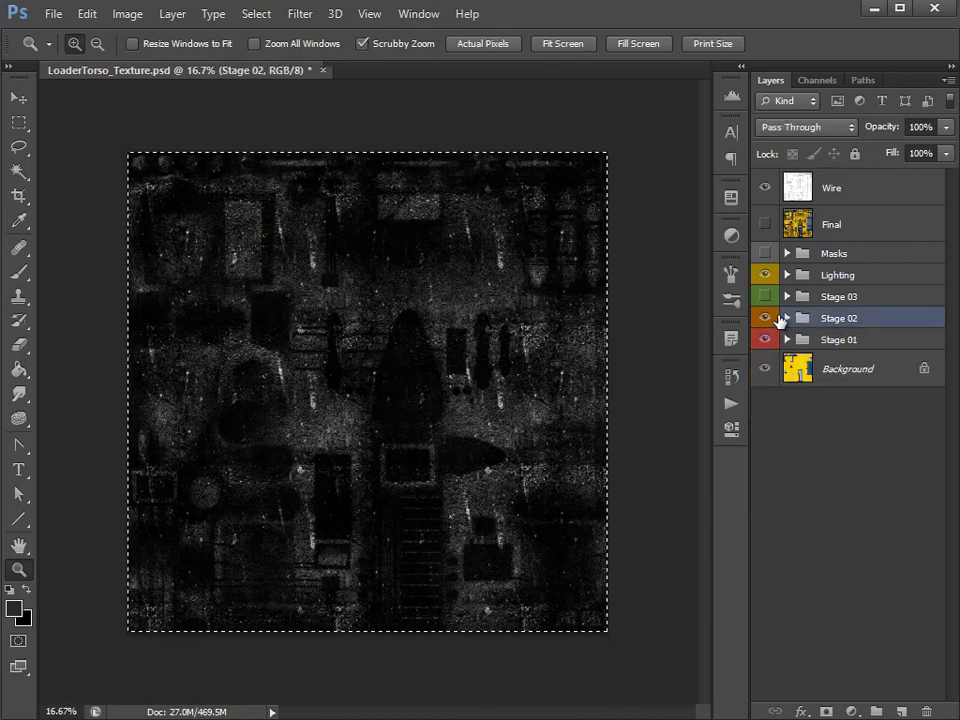
pyautogui.click(767, 318)
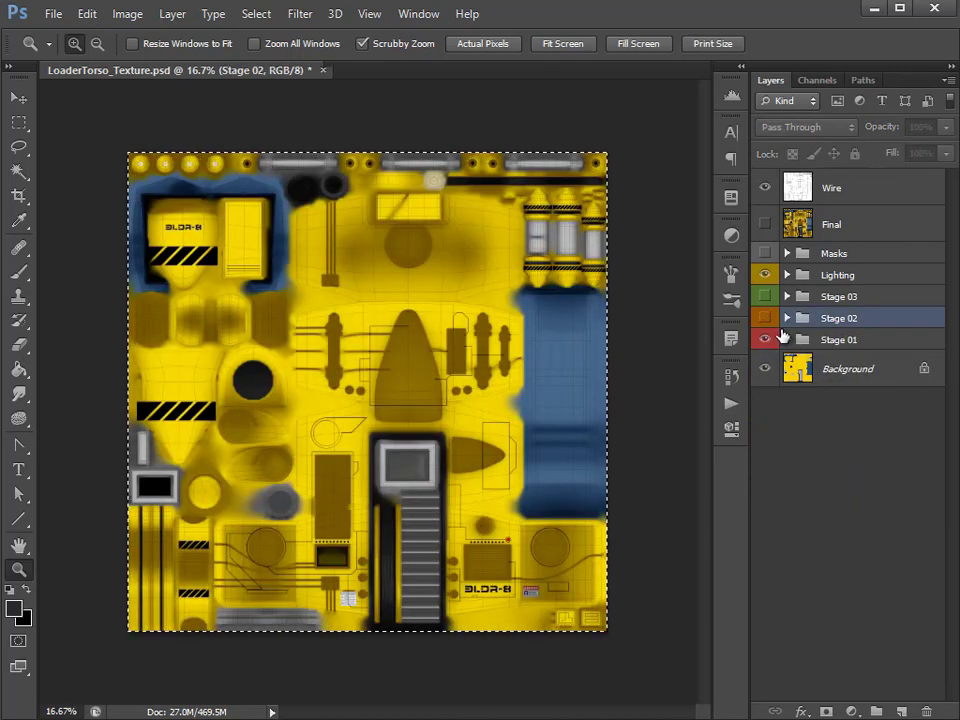
pyautogui.click(787, 340)
pyautogui.click(814, 443)
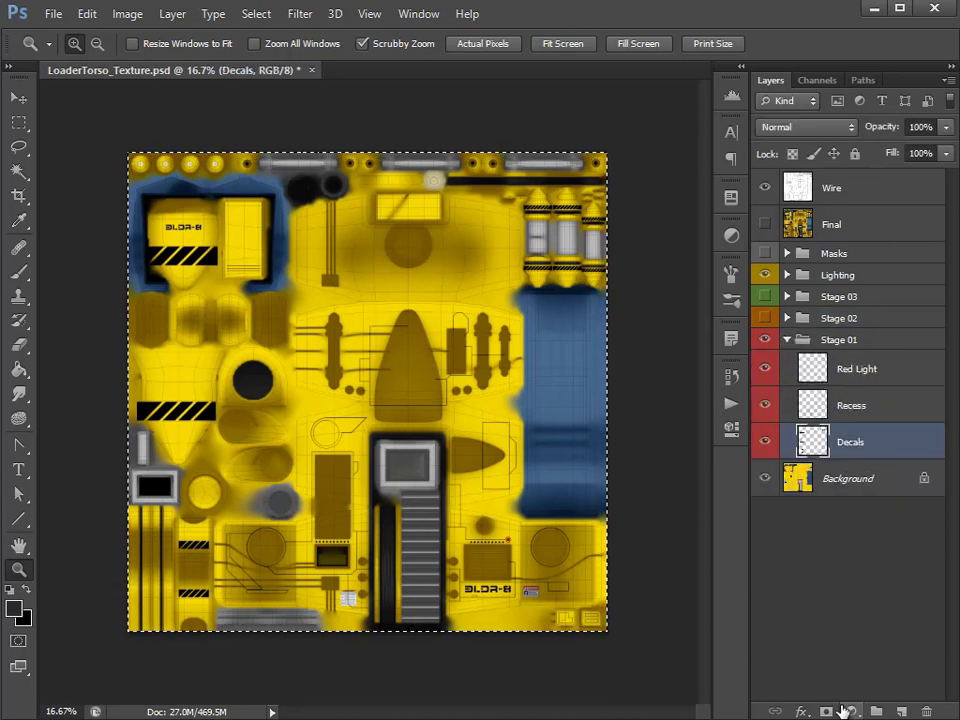
# Step: Add a layer mask to Decals and fill it with the copied grime
pyautogui.click(828, 710)
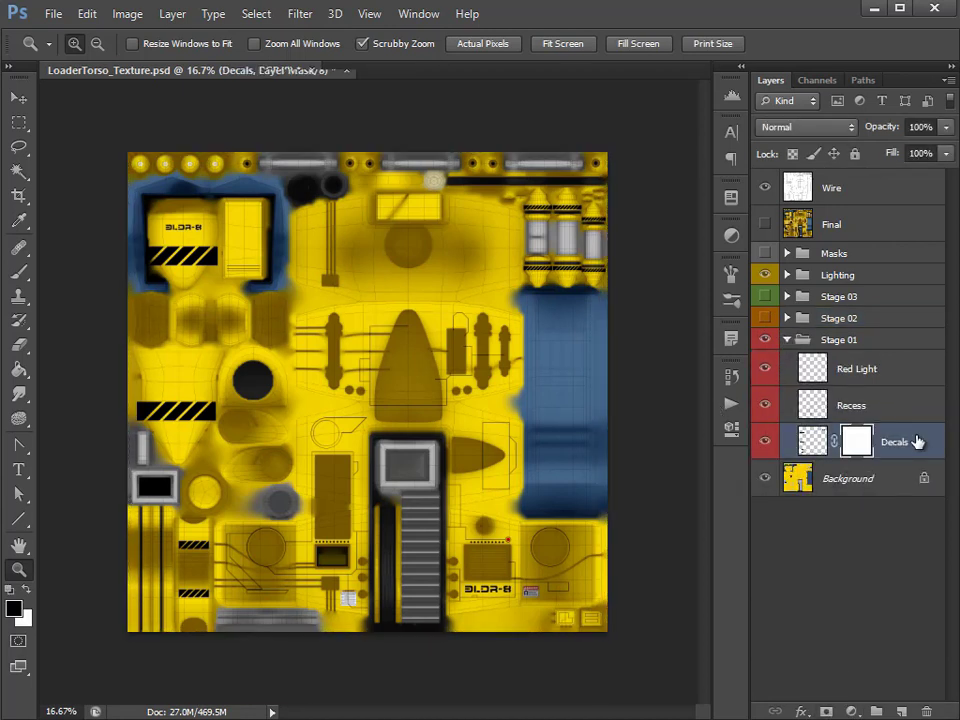
pyautogui.click(812, 80)
pyautogui.click(852, 250)
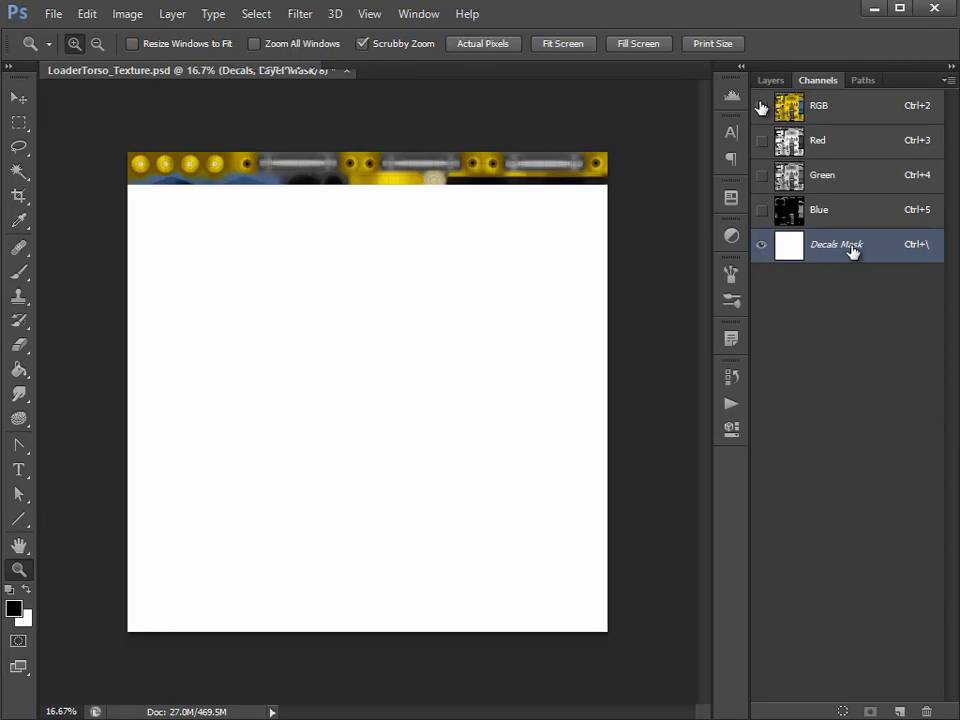
pyautogui.hotkey('ctrl', '2')
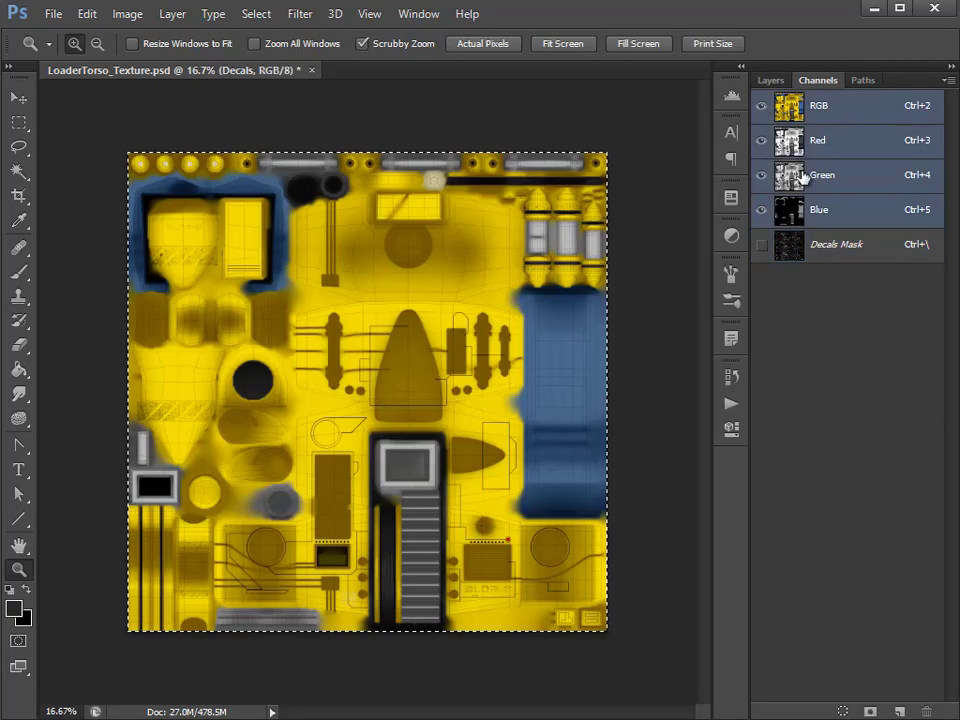
pyautogui.moveTo(165, 422); pyautogui.dragTo(198, 403)
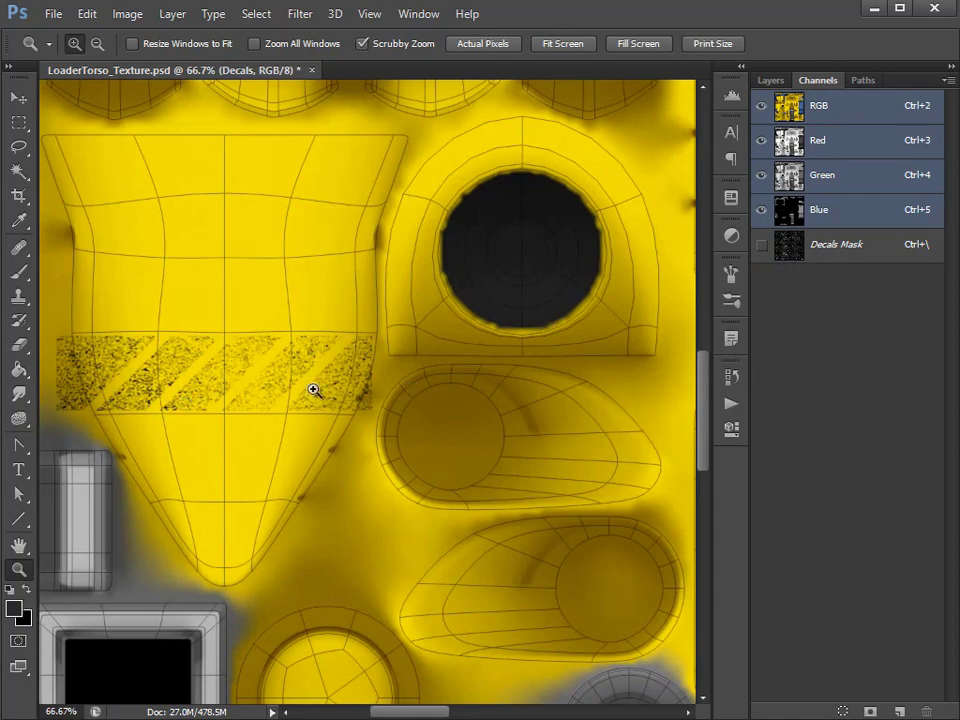
# Step: Invert the Decals mask, then return to the composite view and the layers list
pyautogui.click(771, 252)
pyautogui.click(763, 108)
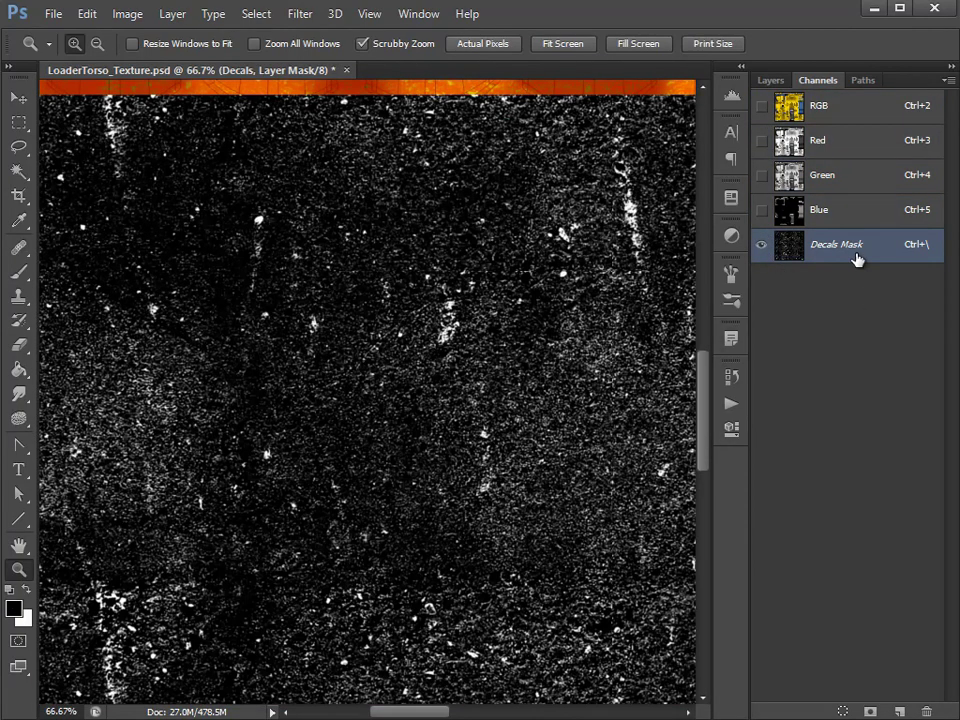
pyautogui.click(122, 16)
pyautogui.moveTo(155, 62)
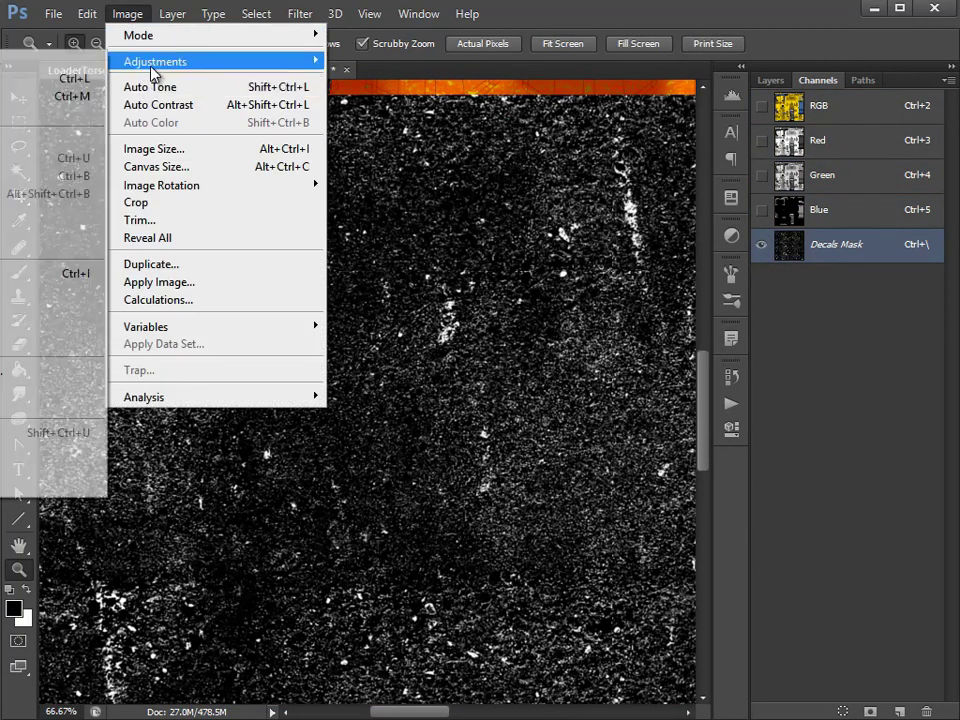
pyautogui.click(60, 273)
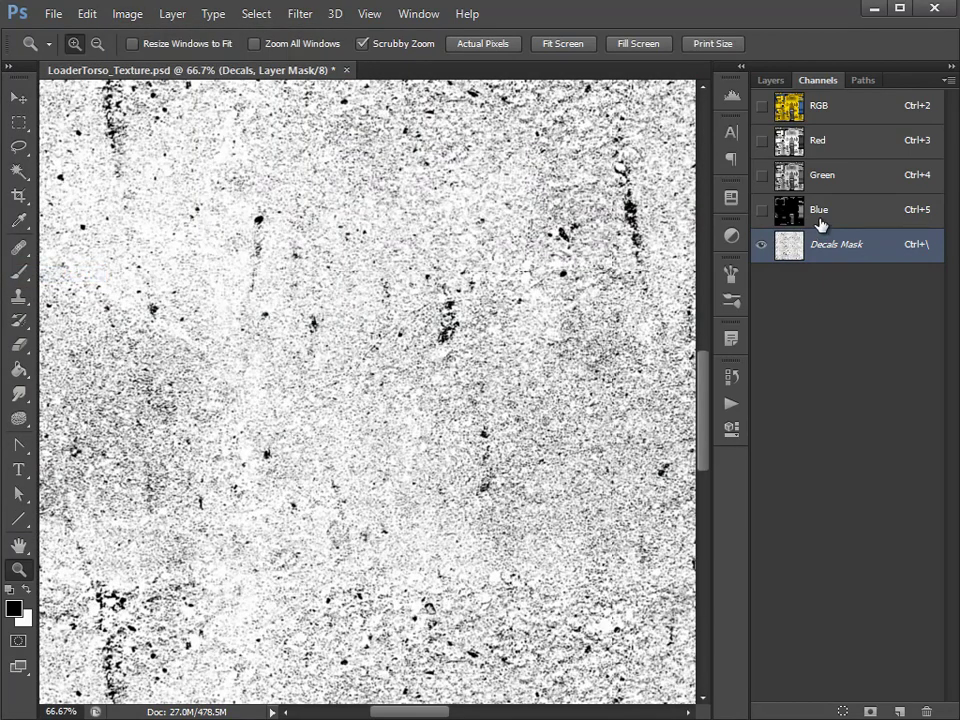
pyautogui.click(825, 110)
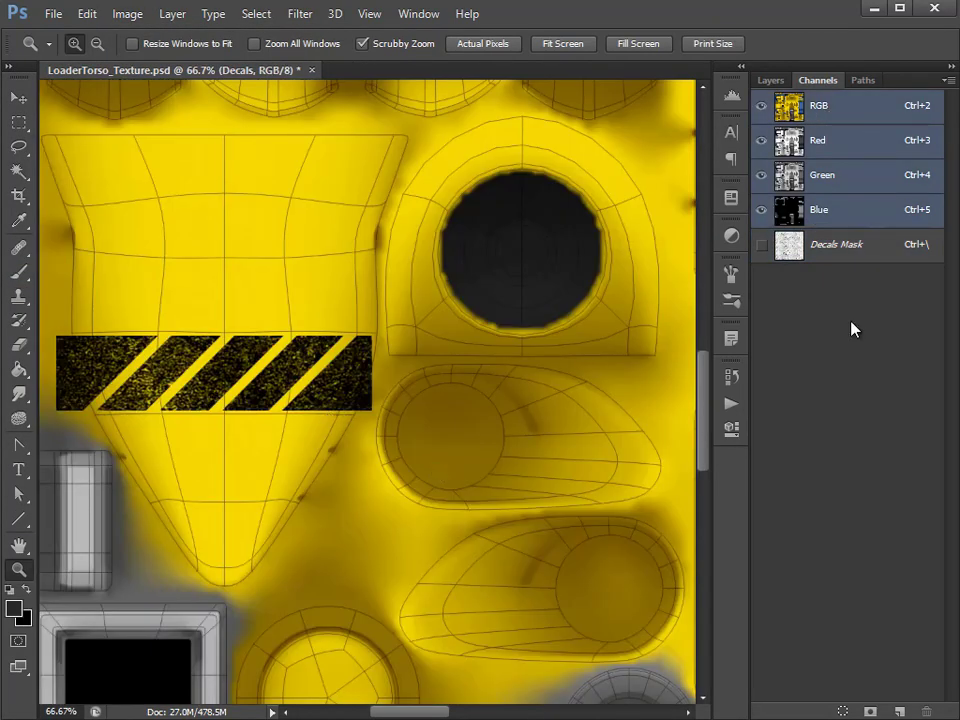
pyautogui.click(863, 246)
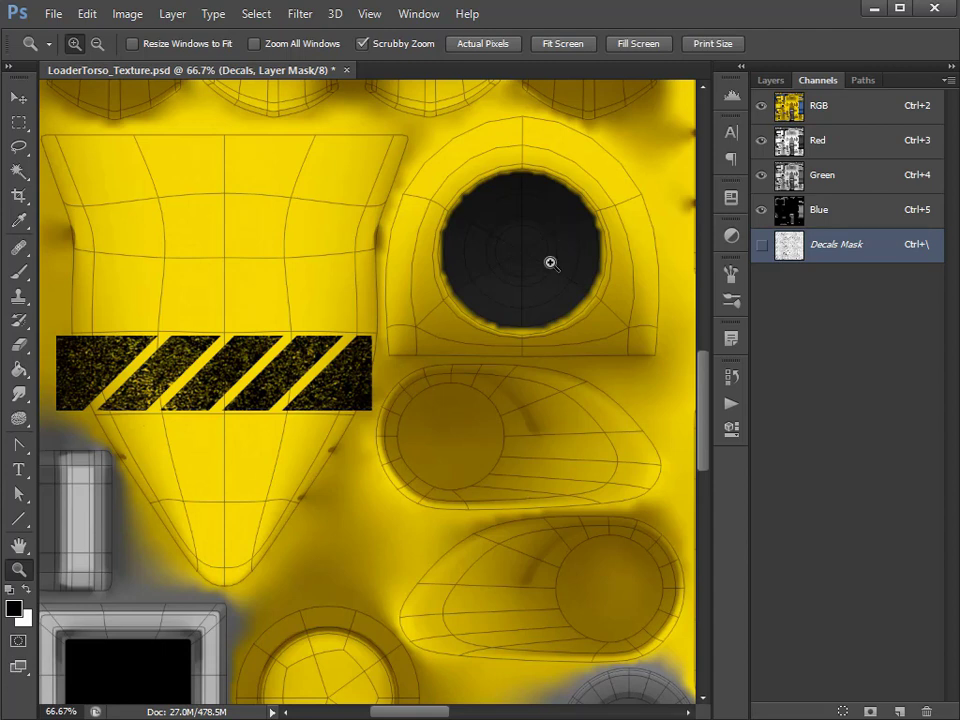
pyautogui.click(773, 80)
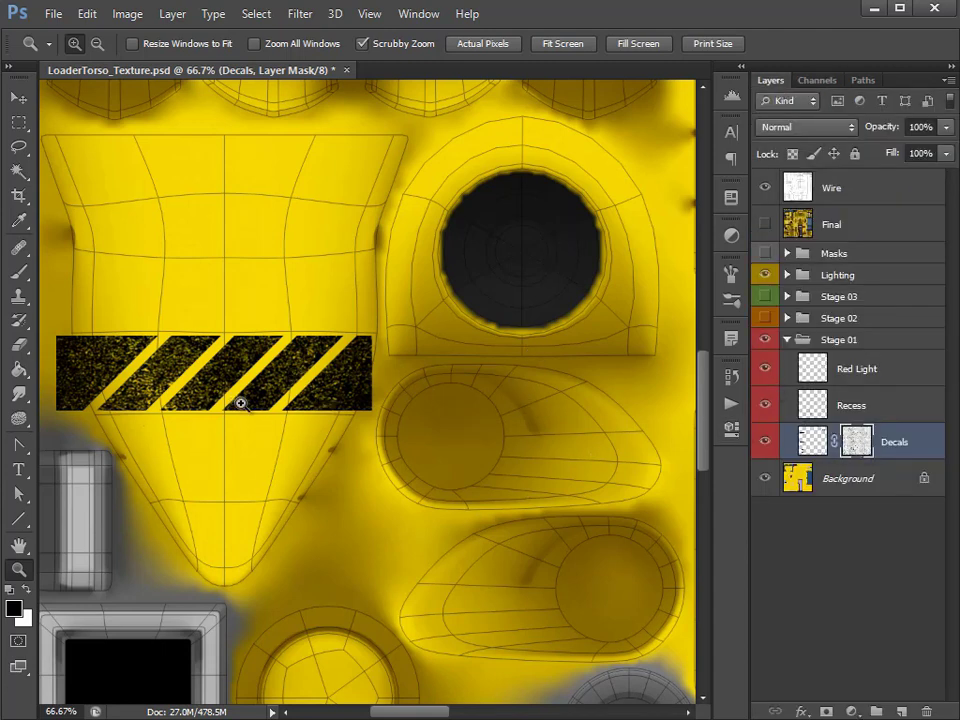
# Step: Apply Filter > Sharpen > Sharpen to the Decals mask and inspect the sharpened stripes
pyautogui.click(298, 14)
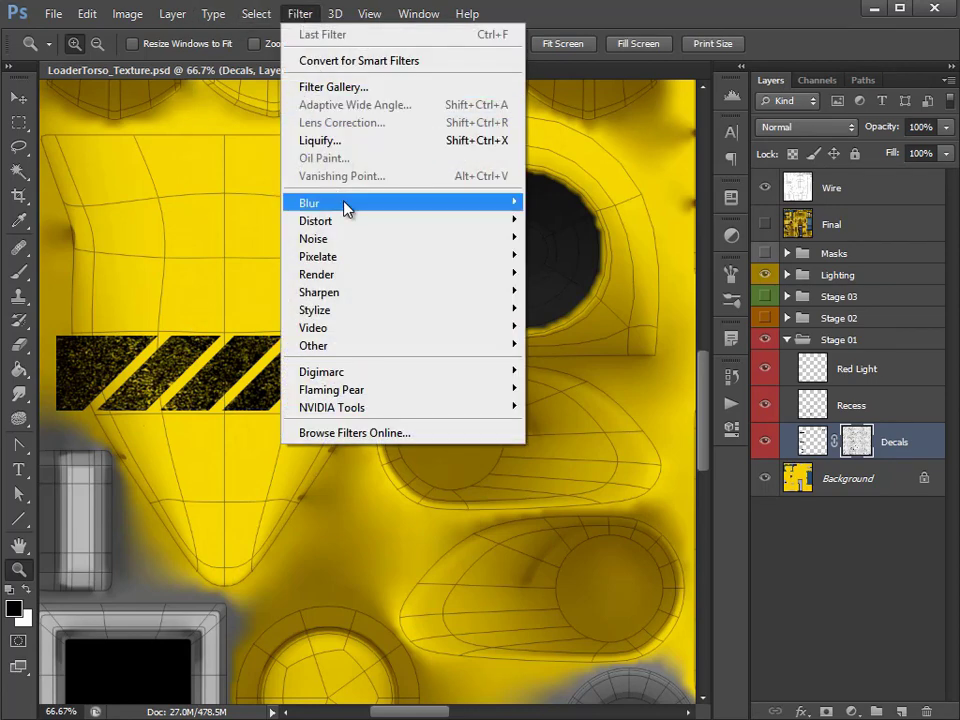
pyautogui.moveTo(369, 294)
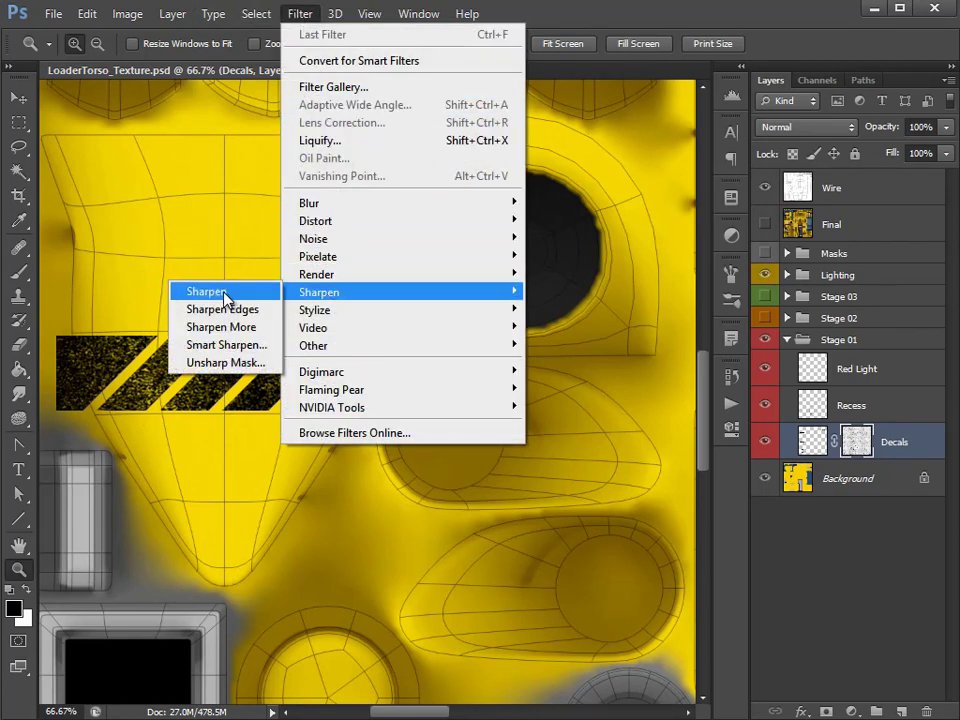
pyautogui.click(224, 293)
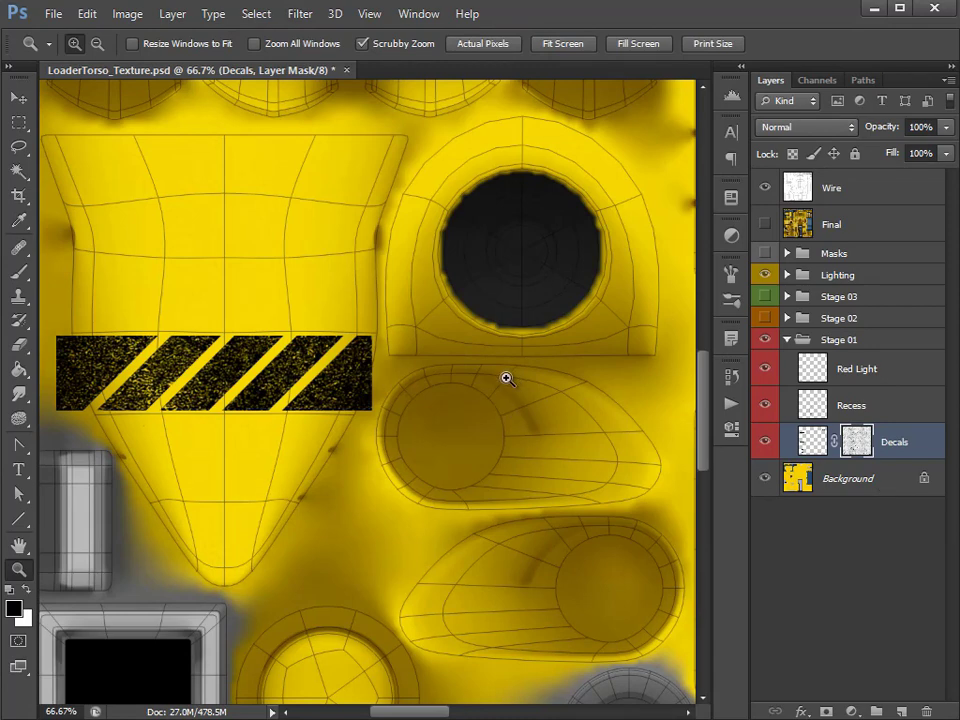
pyautogui.doubleClick(18, 569)
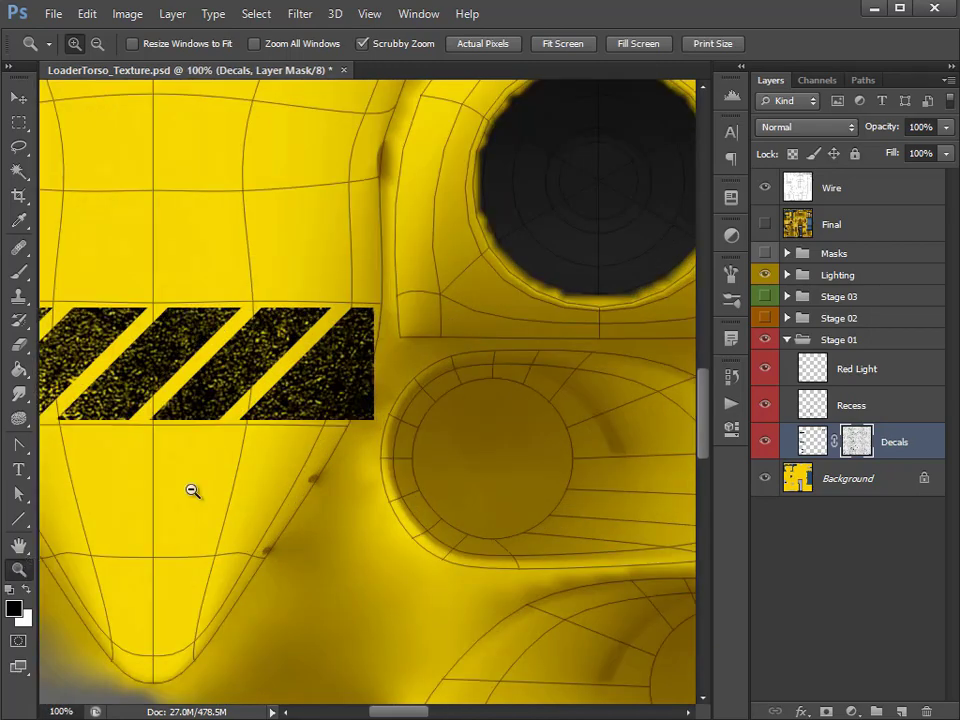
pyautogui.keyDown('alt'); pyautogui.click(479, 334); pyautogui.keyUp('alt')
pyautogui.keyDown('alt'); pyautogui.click(479, 334); pyautogui.keyUp('alt')
pyautogui.keyDown('alt'); pyautogui.click(477, 333); pyautogui.keyUp('alt')
pyautogui.keyDown('alt'); pyautogui.click(477, 333); pyautogui.keyUp('alt')
pyautogui.keyDown('alt'); pyautogui.click(477, 333); pyautogui.keyUp('alt')
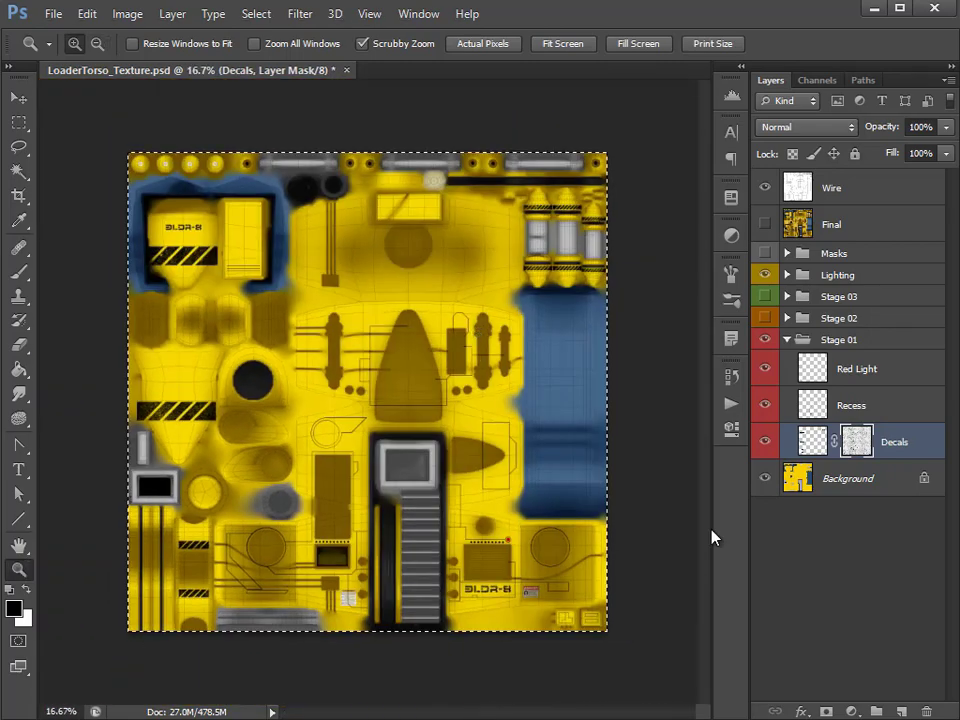
# Step: Collapse Stage 01 and show the Stage 02 group with its Dirt 02 layer hidden
pyautogui.click(787, 339)
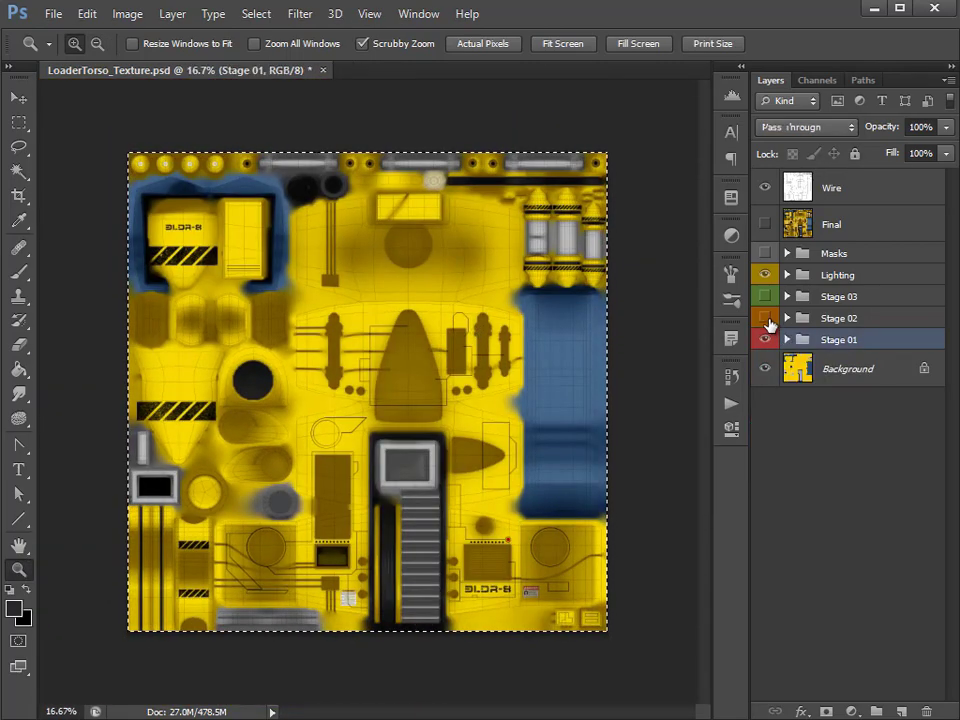
pyautogui.click(766, 318)
pyautogui.click(787, 318)
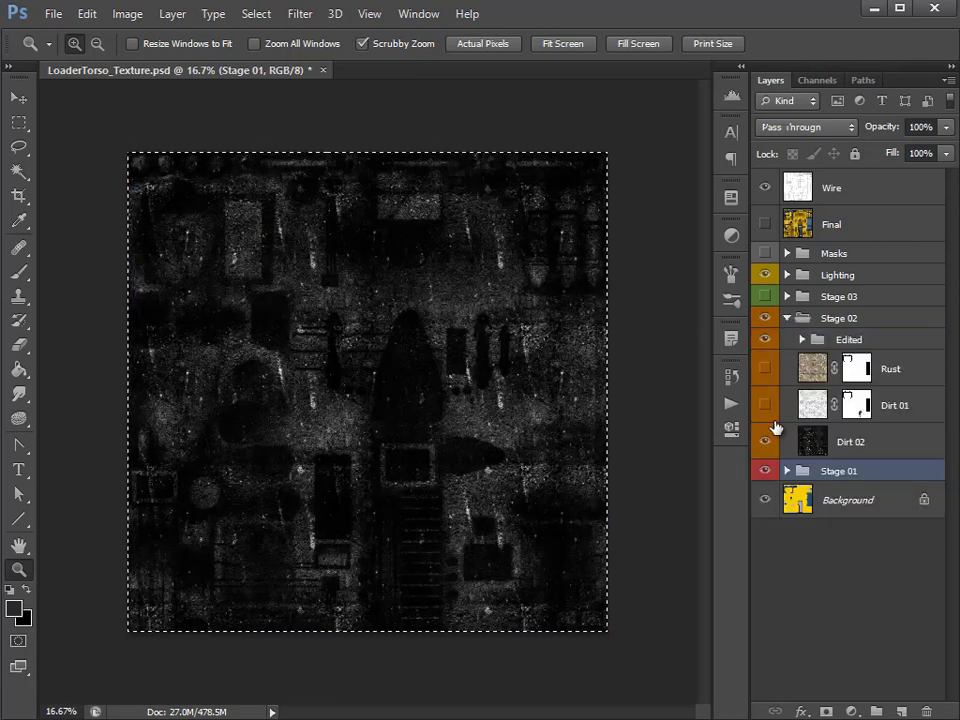
pyautogui.click(766, 442)
pyautogui.click(787, 318)
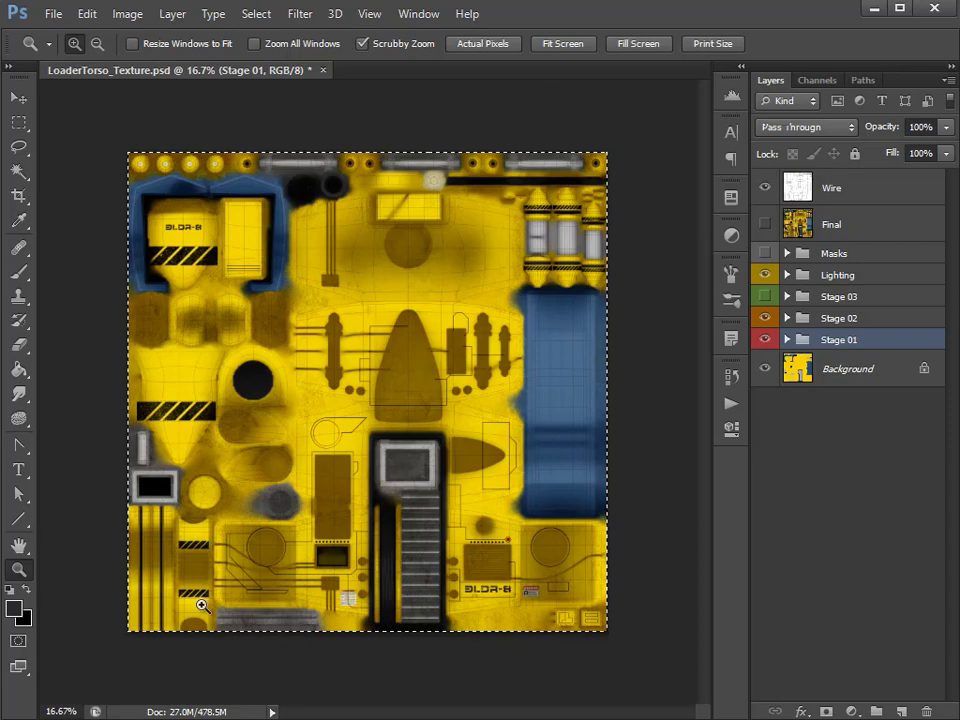
# Step: Check the BLDR-8 label area, hide the Wire overlay, and pick the Rectangular Marquee tool
pyautogui.moveTo(169, 238); pyautogui.dragTo(171, 242)
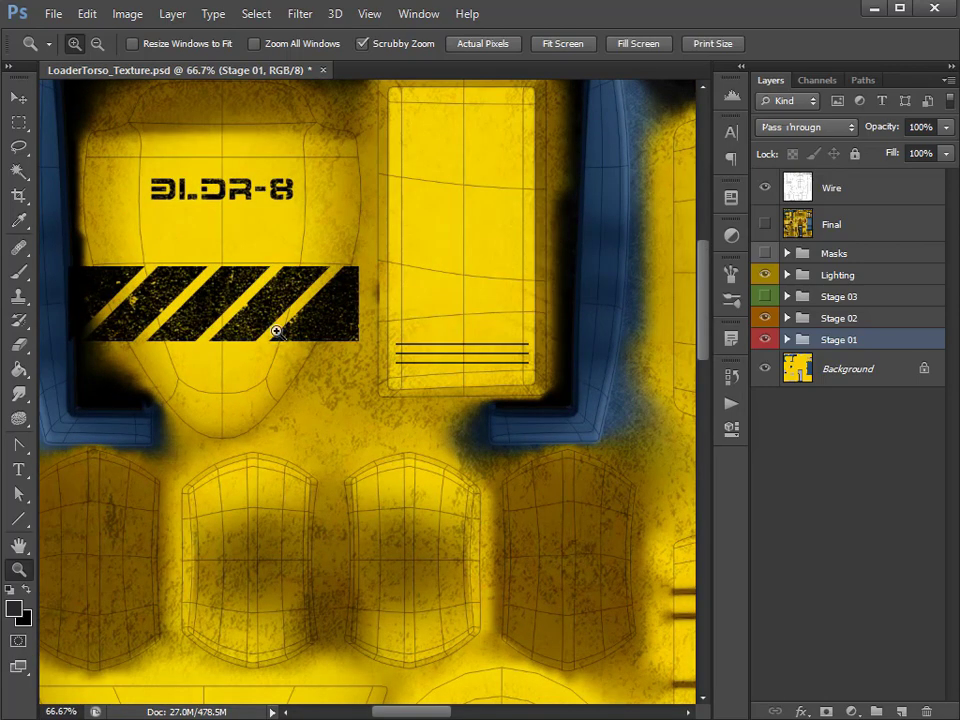
pyautogui.keyDown('alt'); pyautogui.click(465, 486); pyautogui.keyUp('alt')
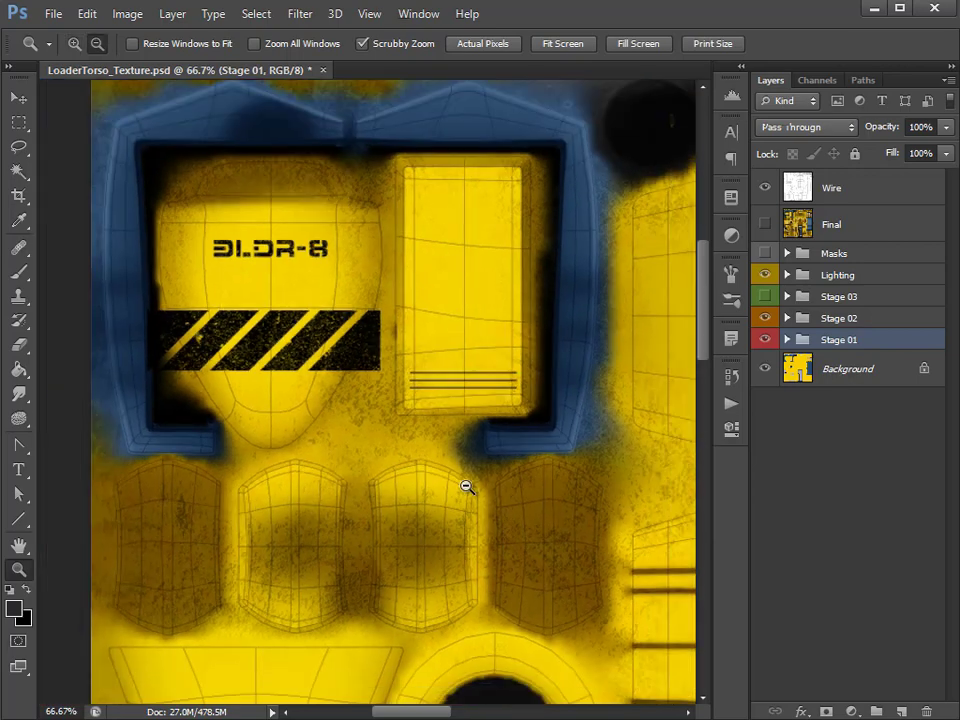
pyautogui.keyDown('alt'); pyautogui.click(467, 487); pyautogui.keyUp('alt')
pyautogui.keyDown('alt'); pyautogui.click(466, 485); pyautogui.keyUp('alt')
pyautogui.keyDown('alt'); pyautogui.click(466, 485); pyautogui.keyUp('alt')
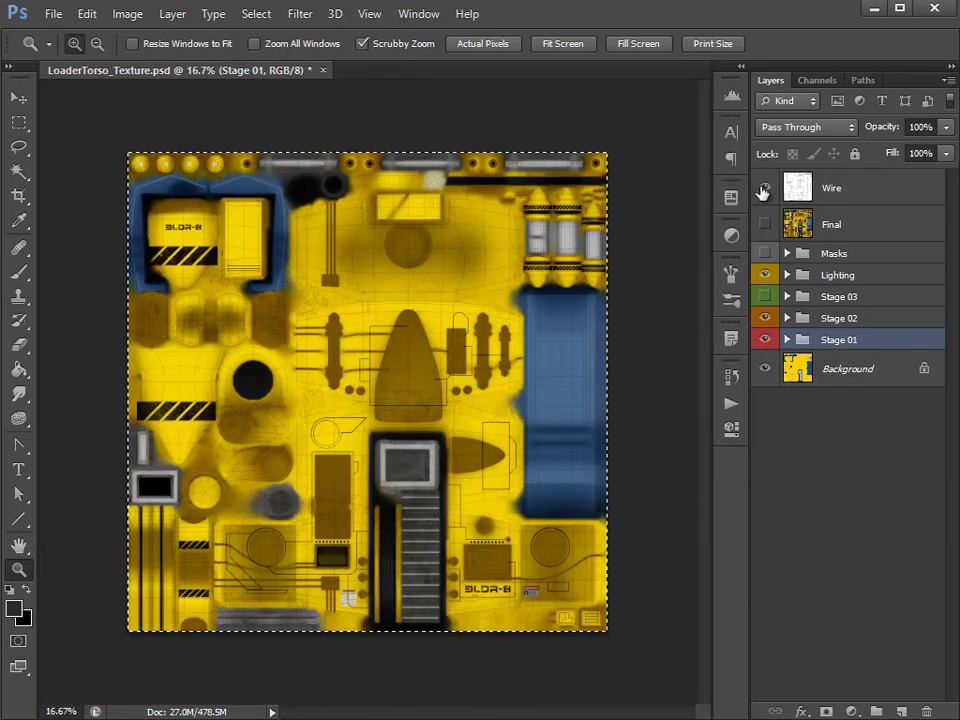
pyautogui.click(765, 187)
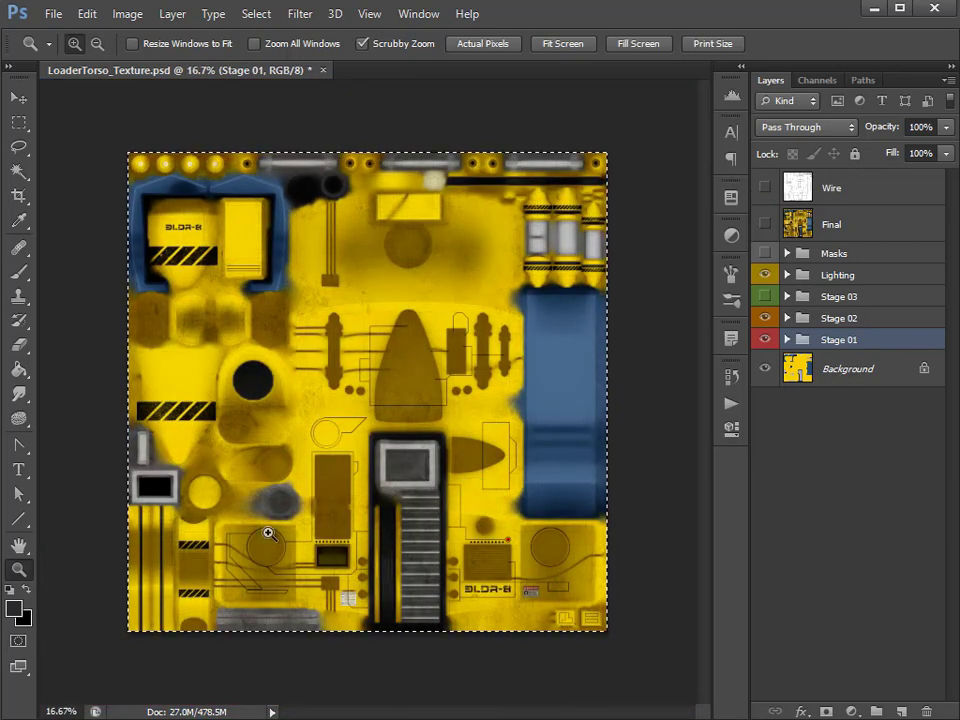
pyautogui.click(18, 122)
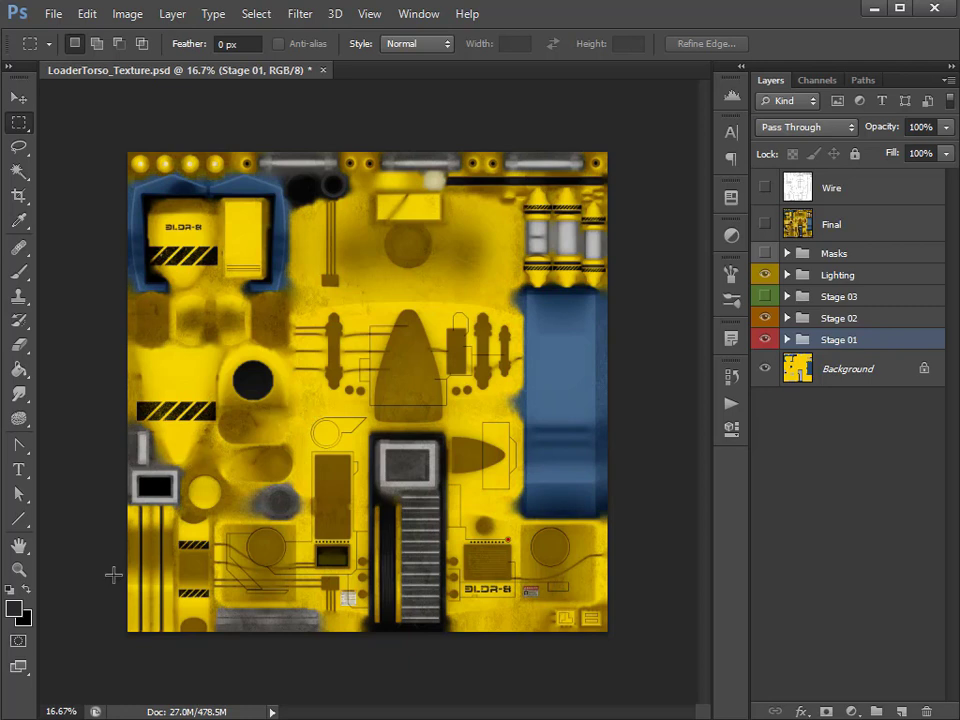
# Step: Show the Wire overlay, zoom and pan to the DANGER sign, and select Stage 03
pyautogui.click(765, 187)
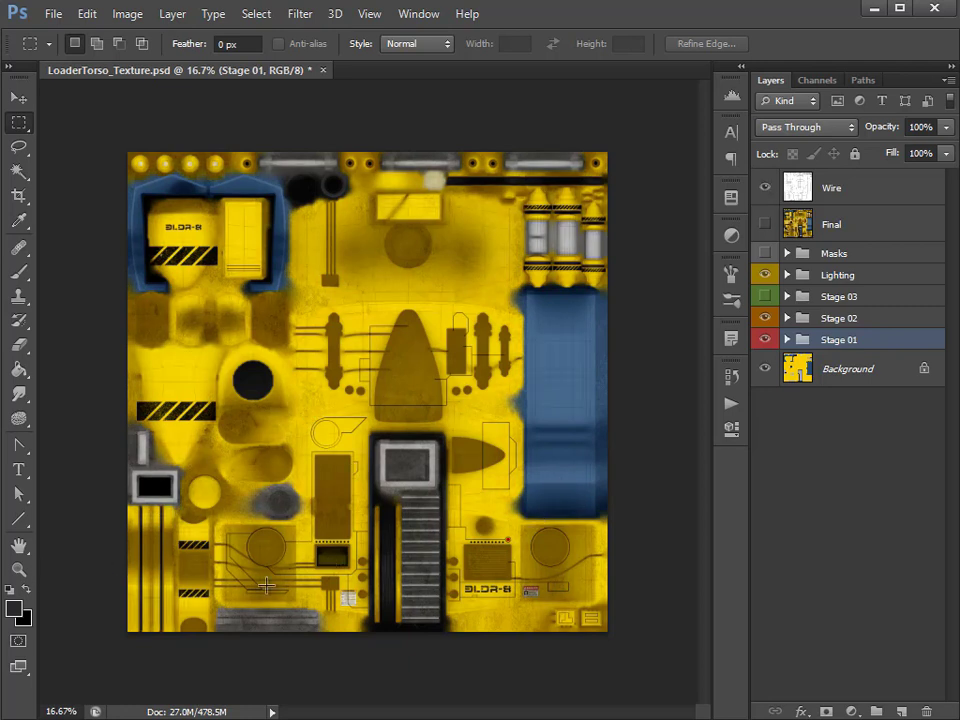
pyautogui.click(14, 571)
pyautogui.moveTo(580, 647); pyautogui.dragTo(600, 649)
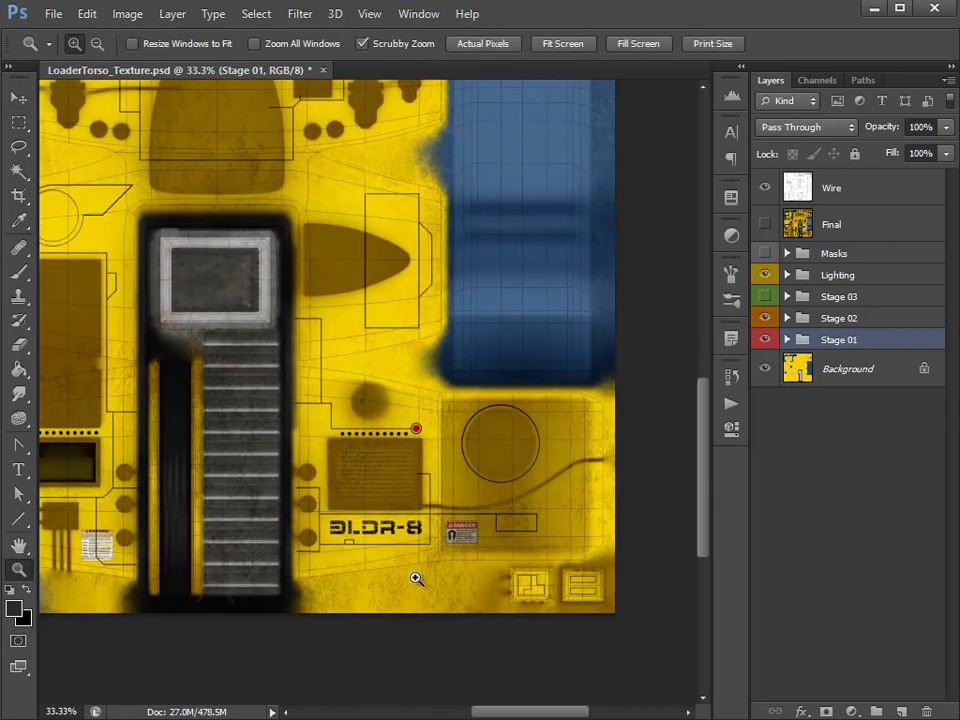
pyautogui.click(326, 419)
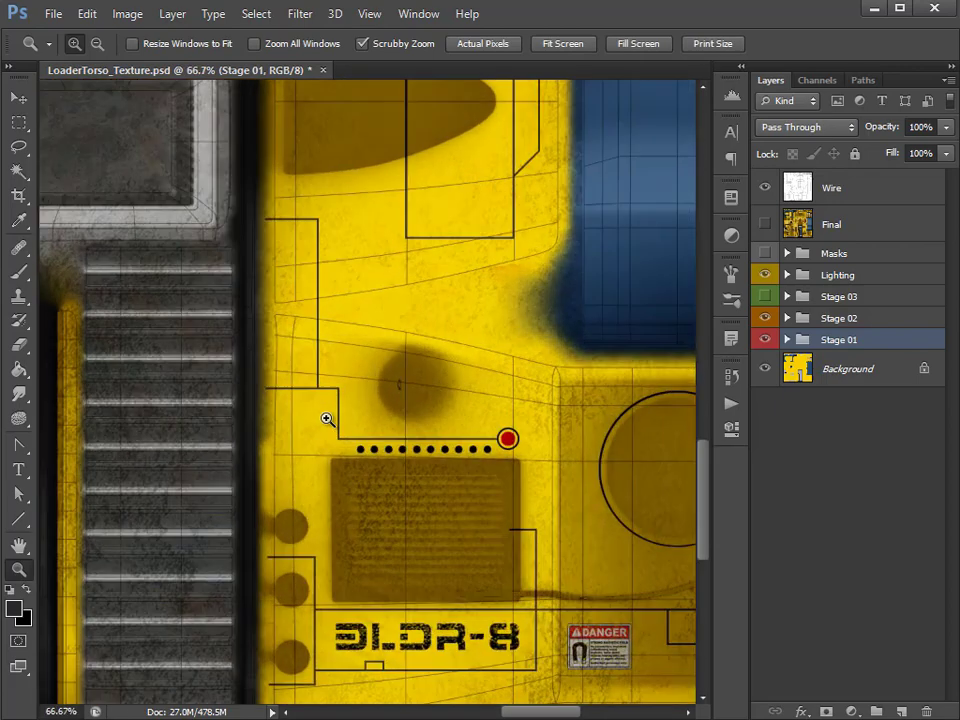
pyautogui.click(19, 545)
pyautogui.moveTo(456, 585); pyautogui.dragTo(396, 433)
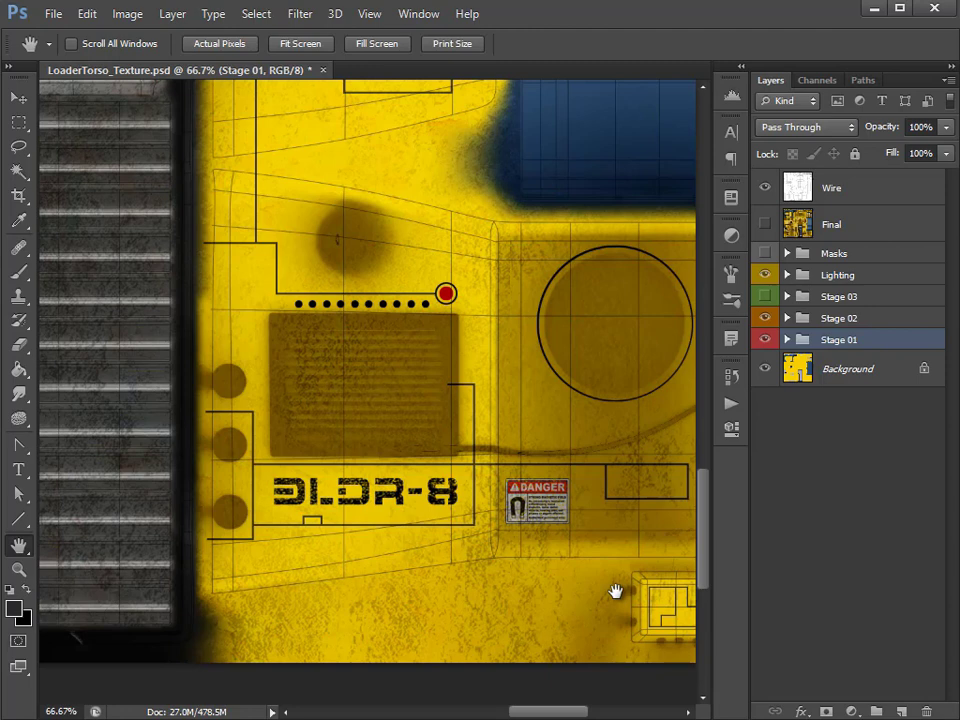
pyautogui.click(859, 298)
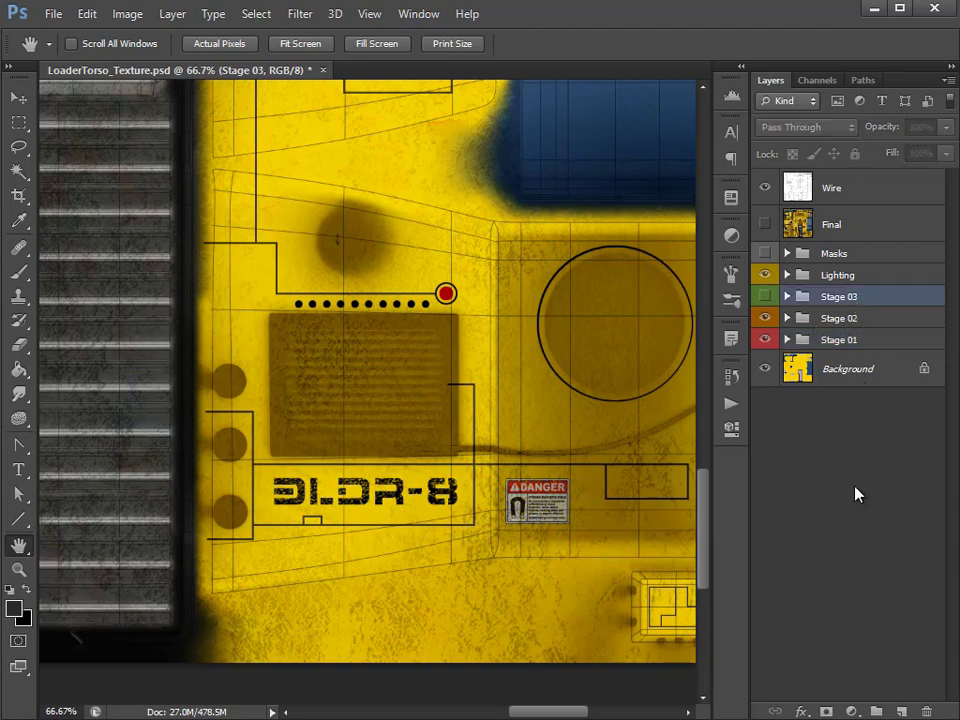
# Step: Create empty Layer 1 between Stage 03 and Lighting, then nudge the view up-left
pyautogui.click(903, 711)
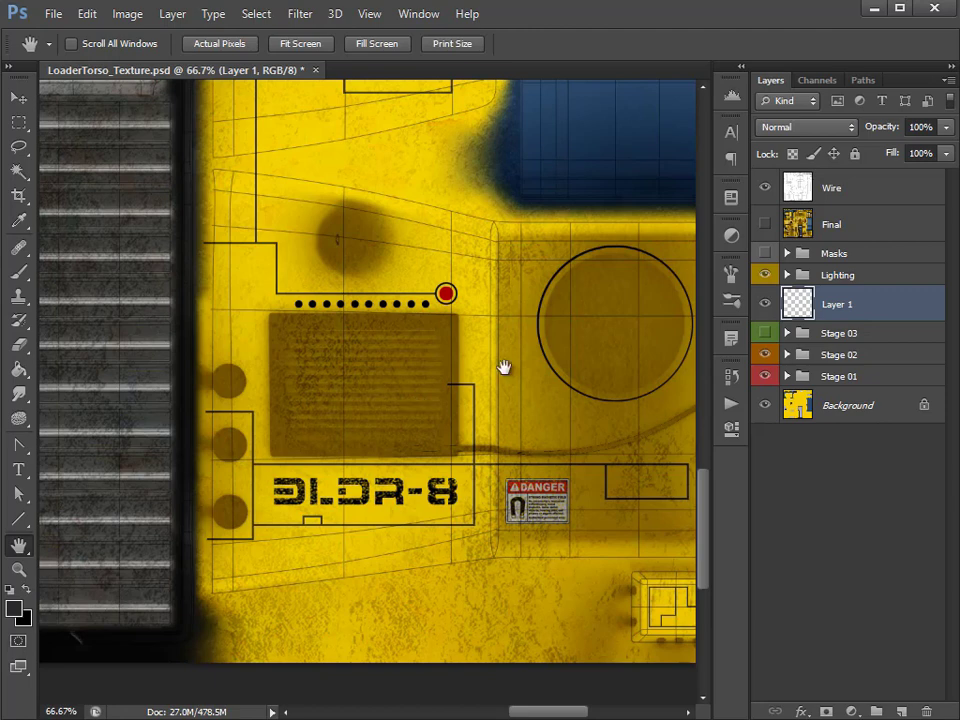
pyautogui.moveTo(499, 388); pyautogui.dragTo(474, 370)
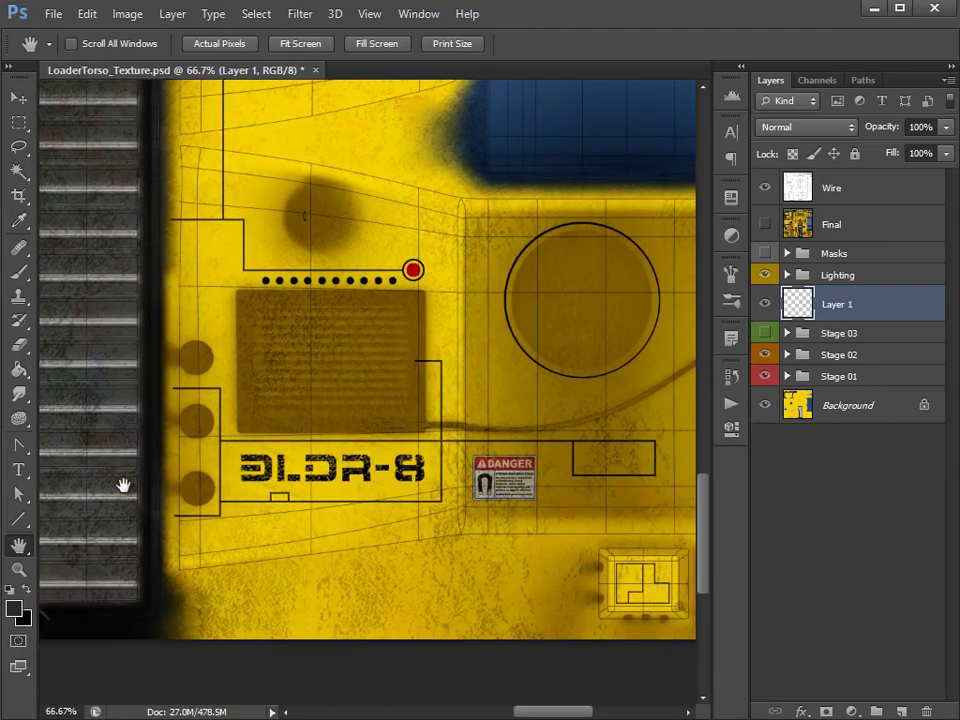
# Step: Pick the Brush tool at 6 pixels and choose a grey foreground colour
pyautogui.click(22, 272)
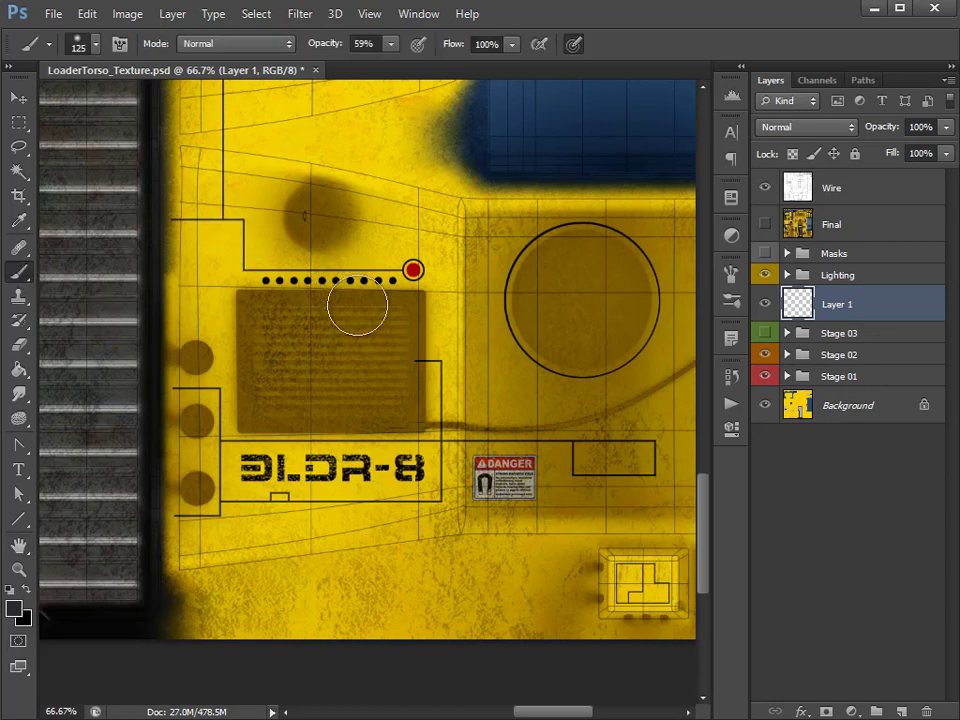
pyautogui.press('[')
pyautogui.press('[')
pyautogui.press('[')
pyautogui.press('[')
pyautogui.press('[')
pyautogui.press('[')
pyautogui.press('[')
pyautogui.press('[')
pyautogui.press('[')
pyautogui.press('[')
pyautogui.press('[')
pyautogui.press('[')
pyautogui.press('[')
pyautogui.press('[')
pyautogui.press('[')
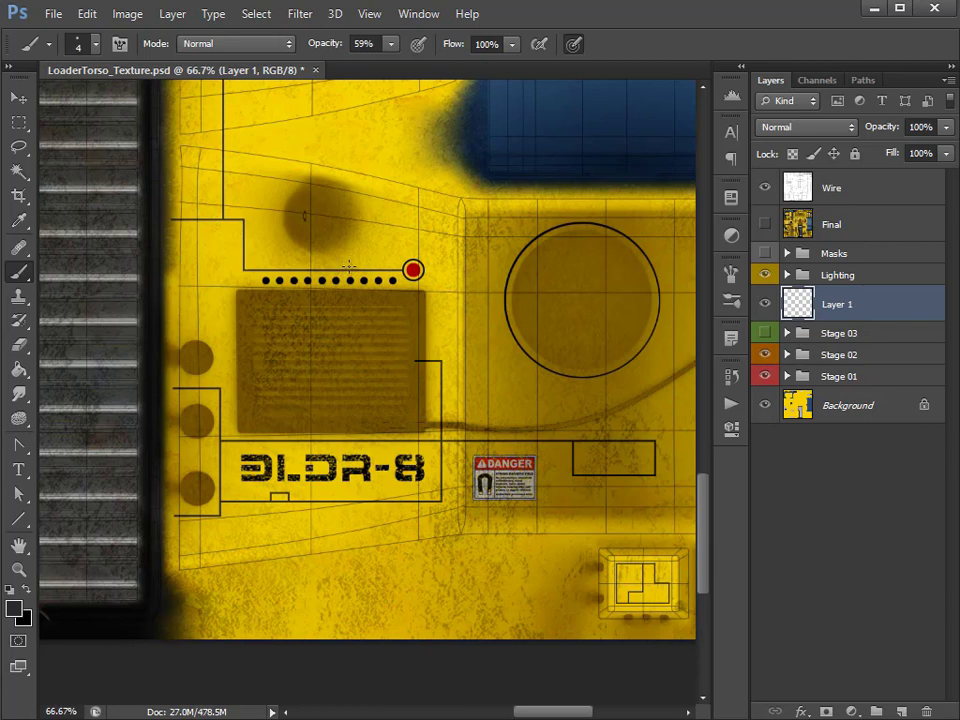
pyautogui.press(']')
pyautogui.press(']')
pyautogui.press(']')
pyautogui.press(']')
pyautogui.press(']')
pyautogui.press('[')
pyautogui.press('[')
pyautogui.press('[')
pyautogui.press('[')
pyautogui.press('[')
pyautogui.click(19, 609)
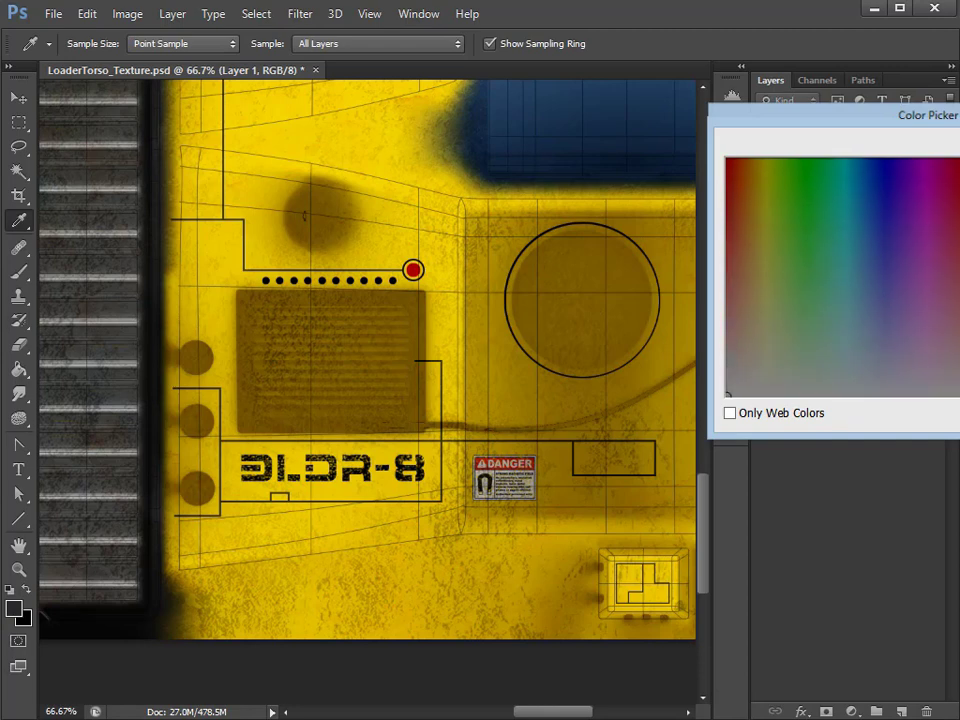
pyautogui.press('Return')
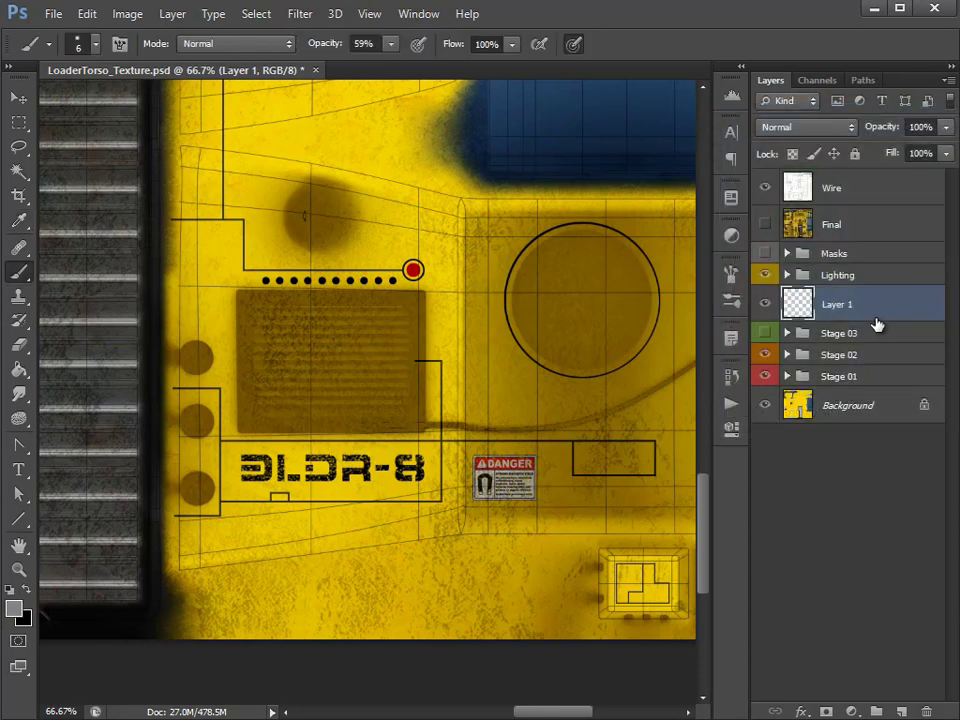
# Step: Pan across the texture, zoom to 100% near the DANGER sign, and return to the Brush
pyautogui.moveTo(549, 358); pyautogui.dragTo(463, 566)
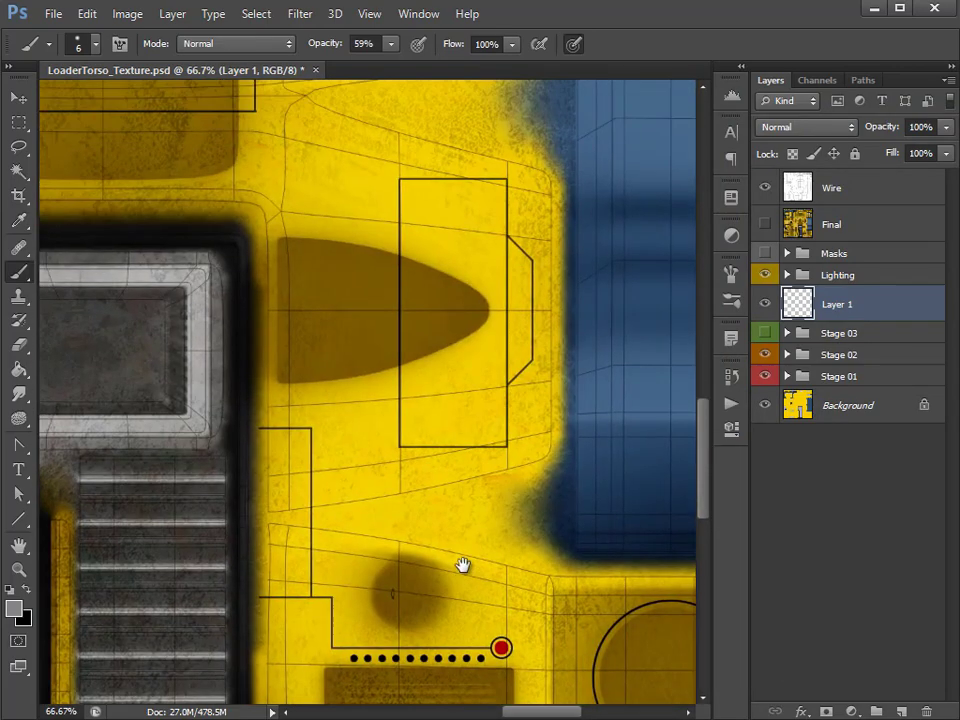
pyautogui.moveTo(260, 547); pyautogui.dragTo(568, 264)
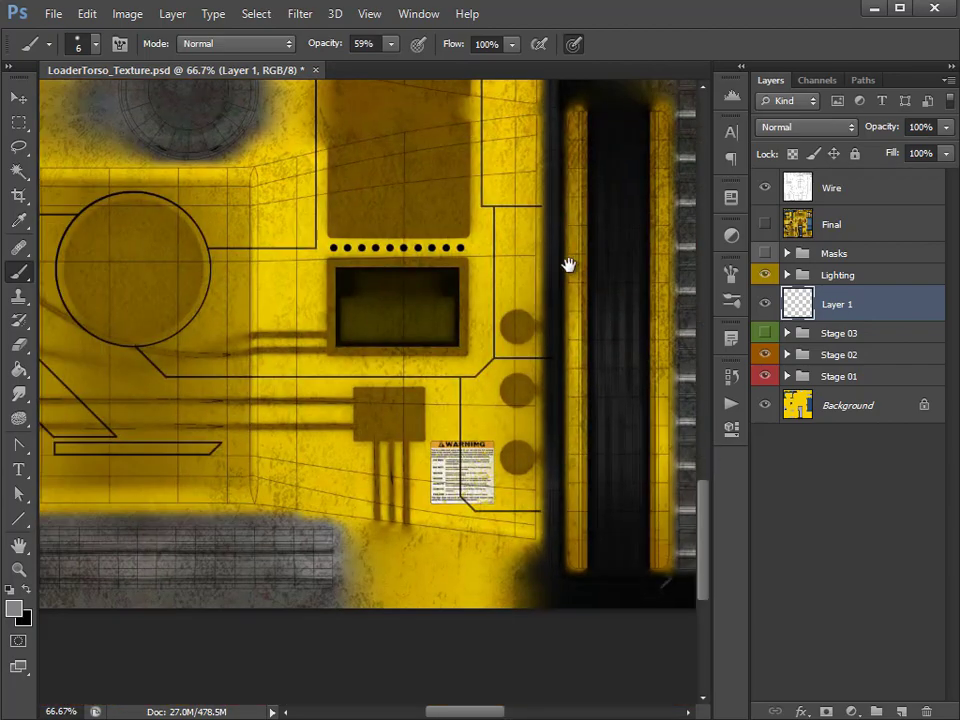
pyautogui.moveTo(499, 317); pyautogui.dragTo(221, 58)
pyautogui.moveTo(534, 508); pyautogui.dragTo(447, 358)
pyautogui.moveTo(570, 443); pyautogui.dragTo(509, 435)
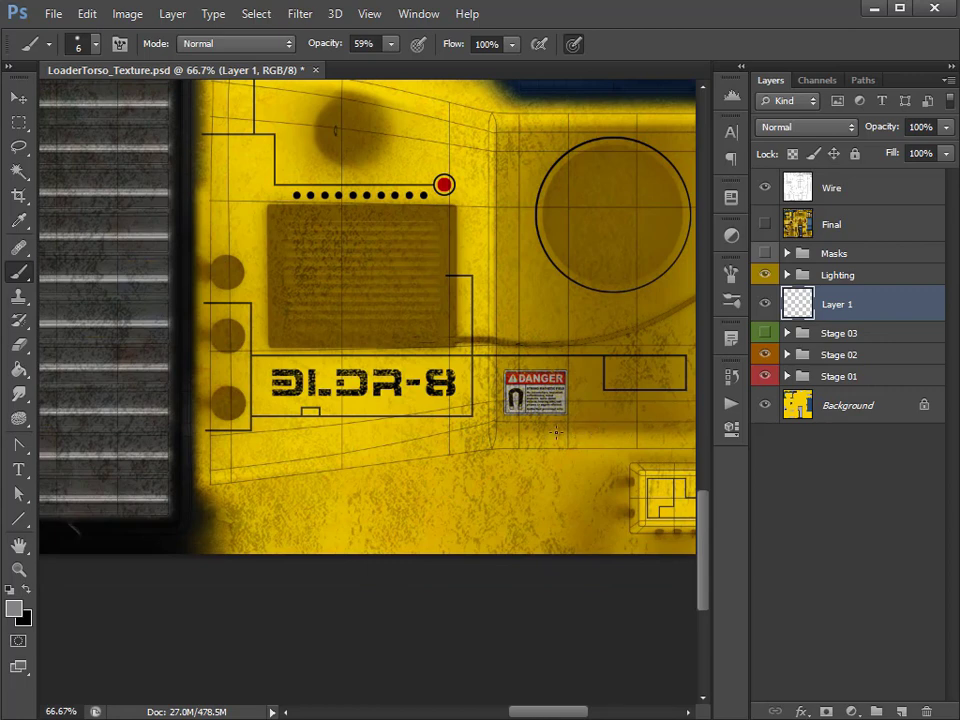
pyautogui.moveTo(548, 420); pyautogui.dragTo(468, 430)
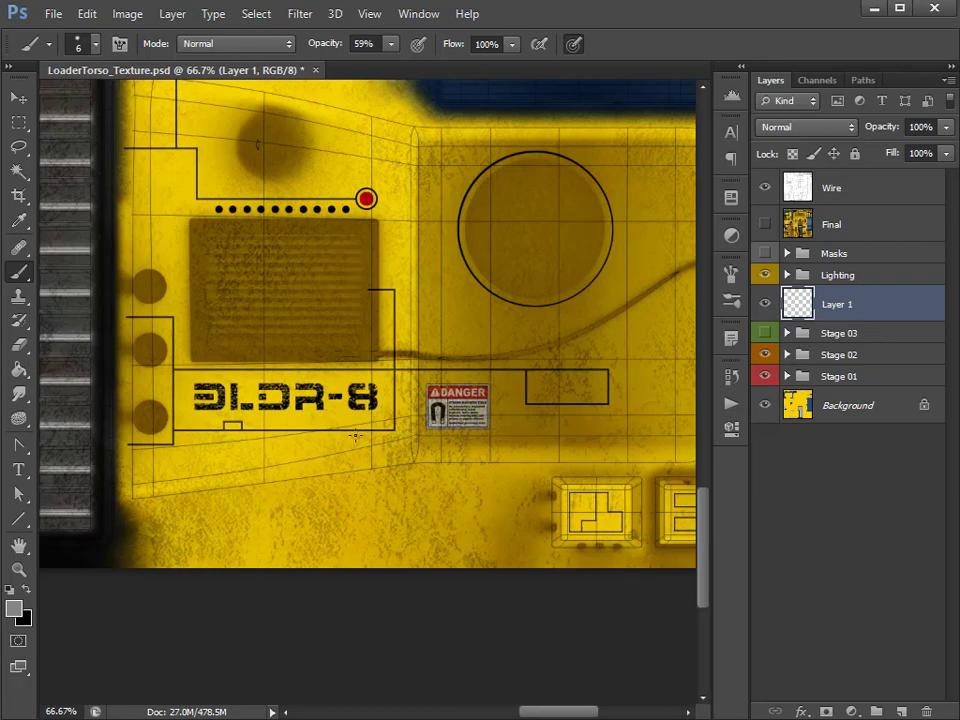
pyautogui.click(18, 568)
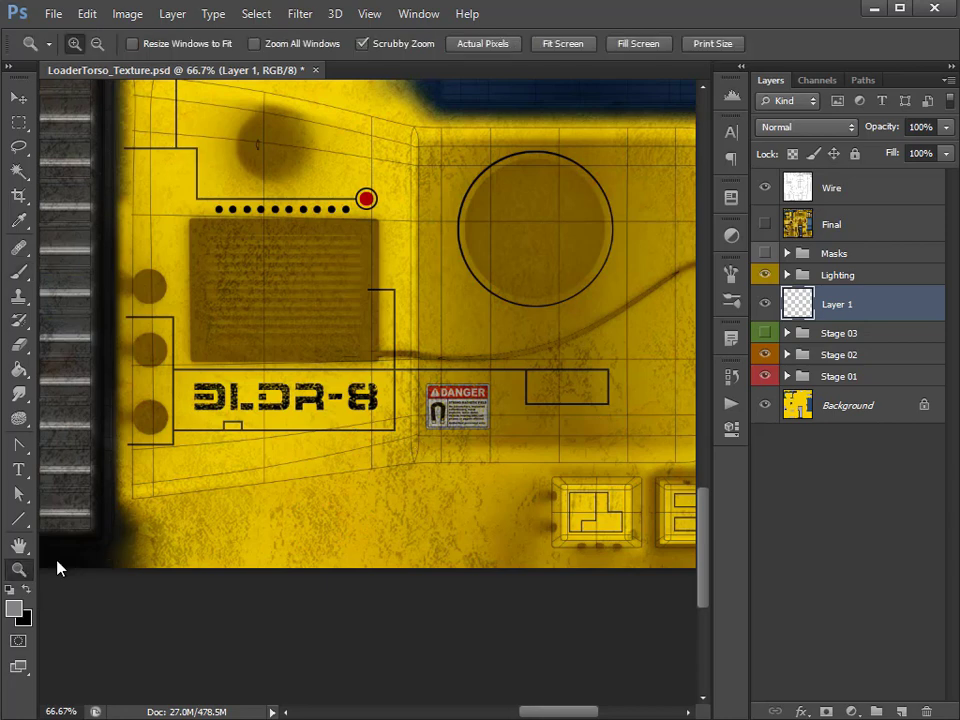
pyautogui.click(422, 441)
pyautogui.click(18, 271)
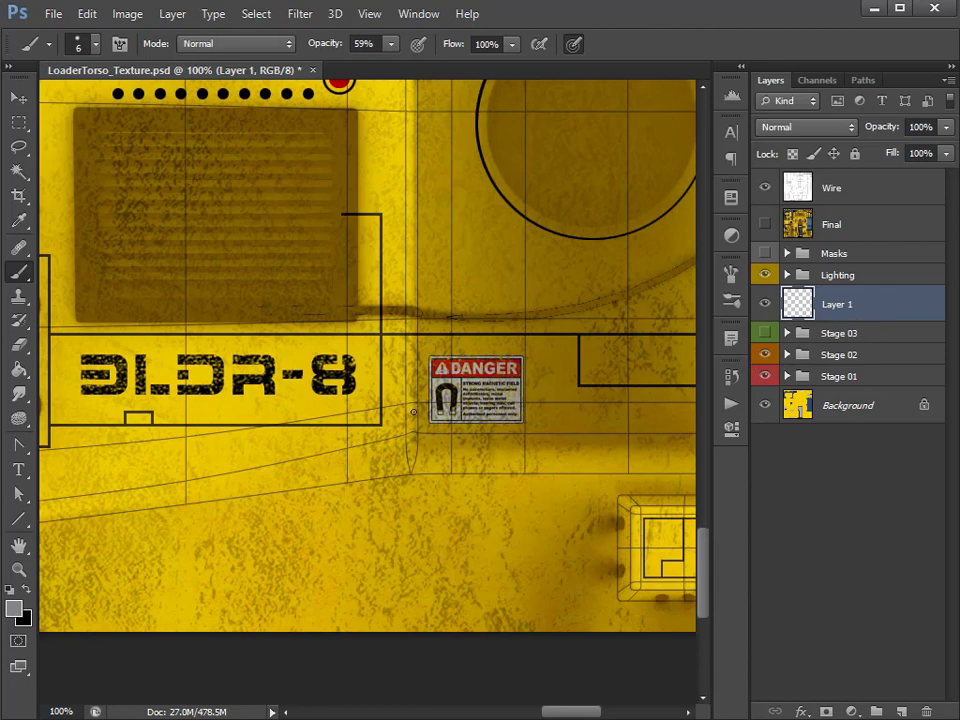
# Step: Shrink the brush, set opacity to 100%, and paint a grey scratch below the lettering panel
pyautogui.press('[')
pyautogui.press('[')
pyautogui.click(391, 45)
pyautogui.click(656, 72)
pyautogui.moveTo(316, 465)
pyautogui.mouseDown()
pyautogui.moveTo(411, 437)
pyautogui.moveTo(300, 470)
pyautogui.mouseUp()
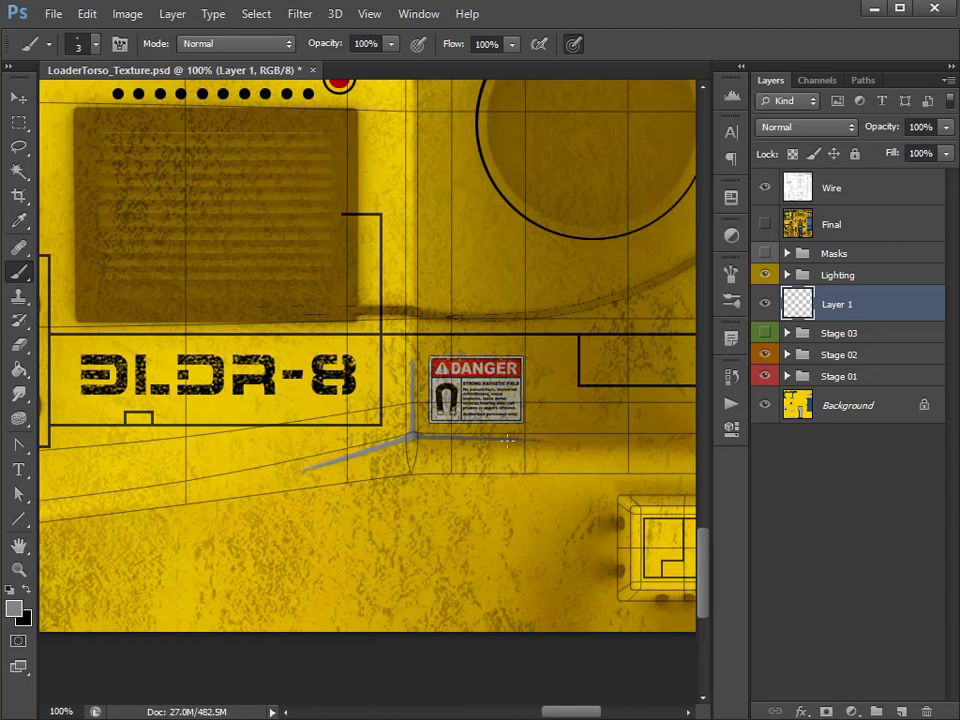
pyautogui.moveTo(363, 461); pyautogui.dragTo(296, 471)
pyautogui.moveTo(320, 465); pyautogui.dragTo(278, 475)
# Step: Add a small mark and branch at the crack's corner and a chip to its left
pyautogui.scroll(3, 318, 453)
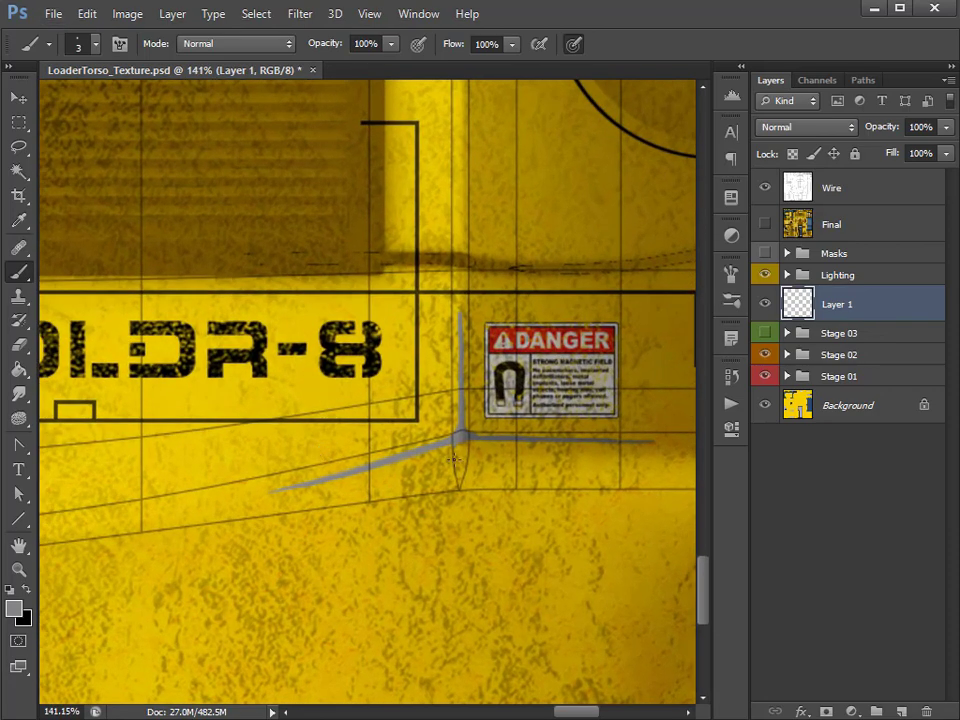
pyautogui.moveTo(493, 448); pyautogui.dragTo(439, 424)
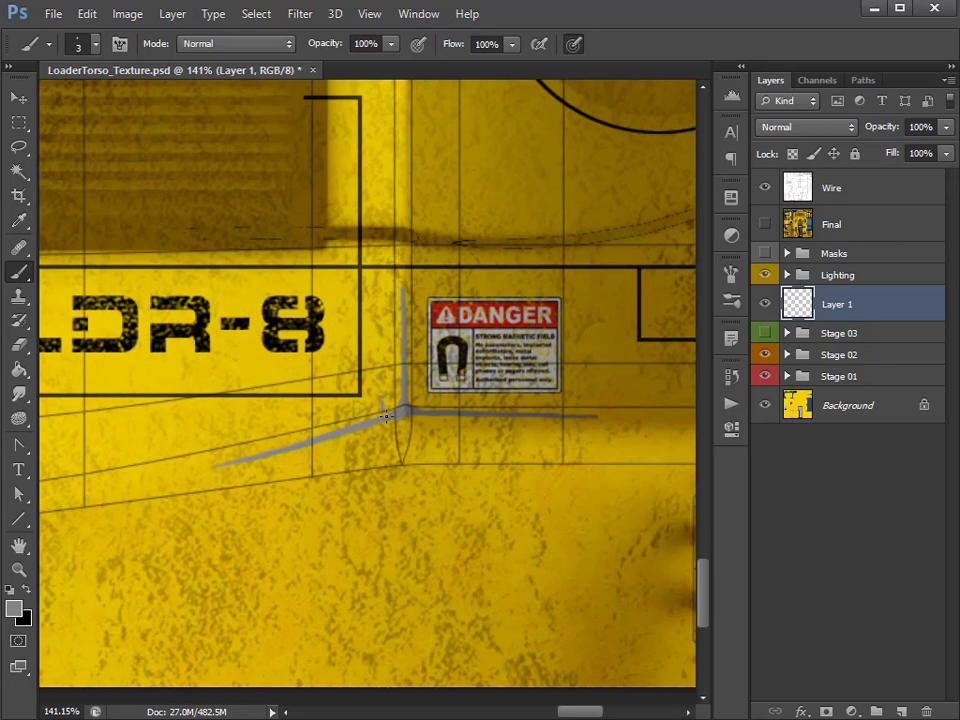
pyautogui.moveTo(380, 405); pyautogui.dragTo(382, 396)
pyautogui.moveTo(223, 421)
pyautogui.mouseDown()
pyautogui.moveTo(237, 423)
pyautogui.moveTo(220, 424)
pyautogui.mouseUp()
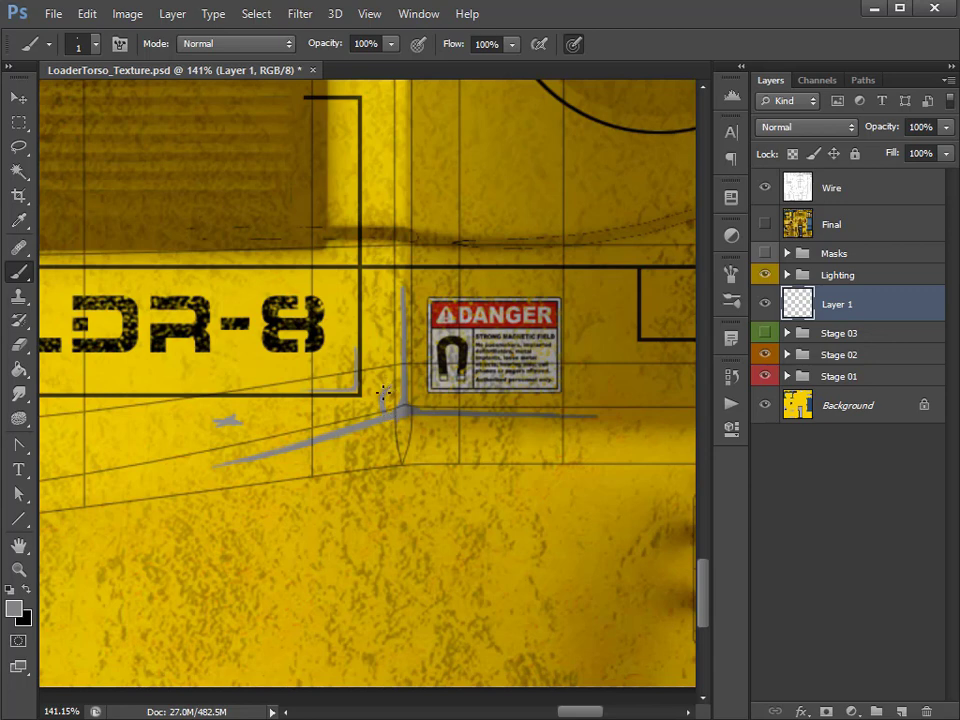
pyautogui.moveTo(382, 393); pyautogui.dragTo(381, 404)
# Step: Lower the Wire layer's opacity to about 25%, then reselect Layer 1
pyautogui.click(831, 188)
pyautogui.click(945, 128)
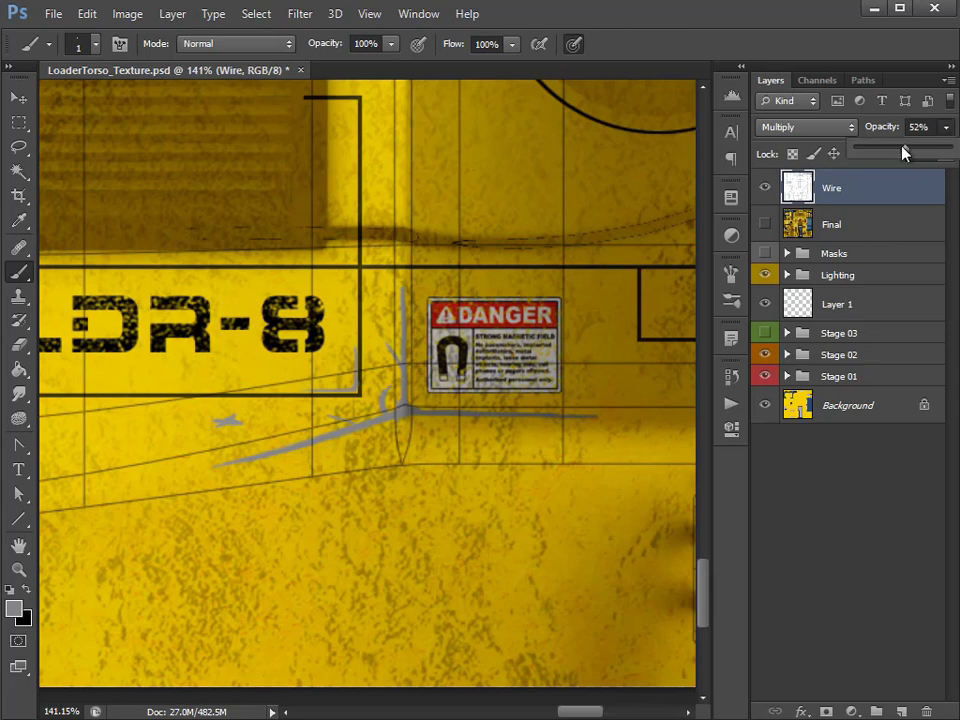
pyautogui.moveTo(884, 155)
pyautogui.mouseDown()
pyautogui.moveTo(853, 154)
pyautogui.moveTo(879, 154)
pyautogui.mouseUp()
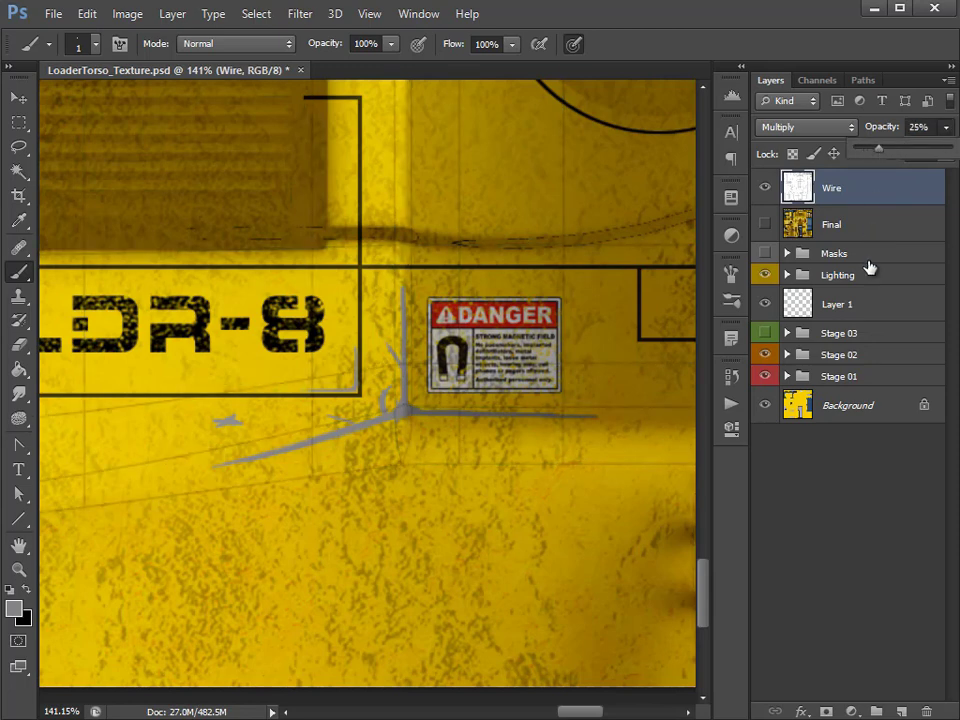
pyautogui.click(867, 309)
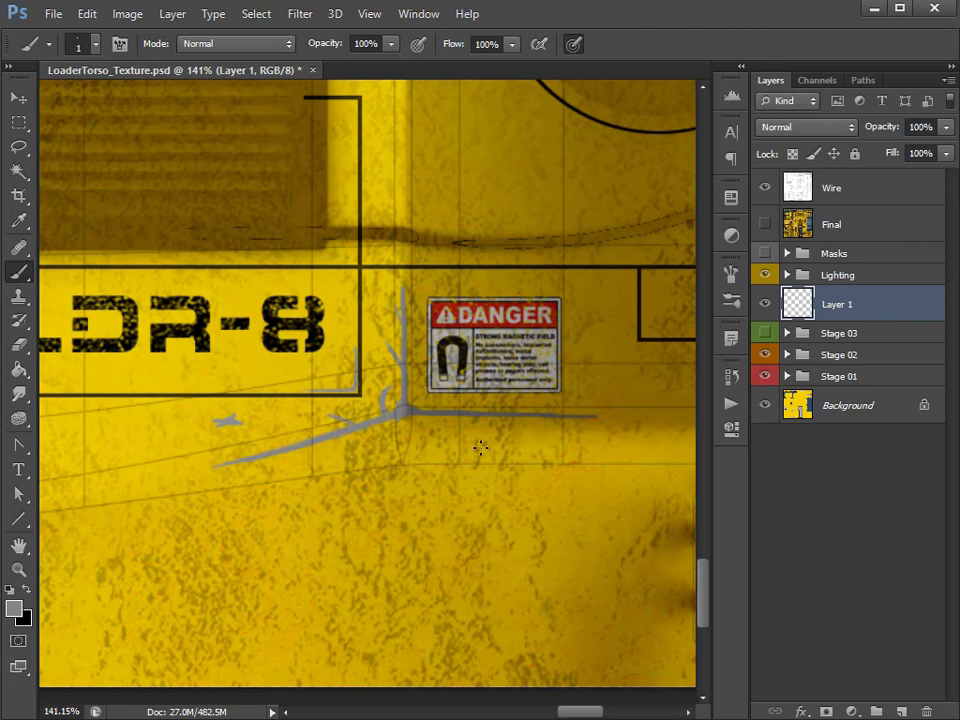
# Step: Paint a faint vertical scratch and two thin diagonal scratches under the lettering panel
pyautogui.moveTo(448, 195); pyautogui.dragTo(506, 348)
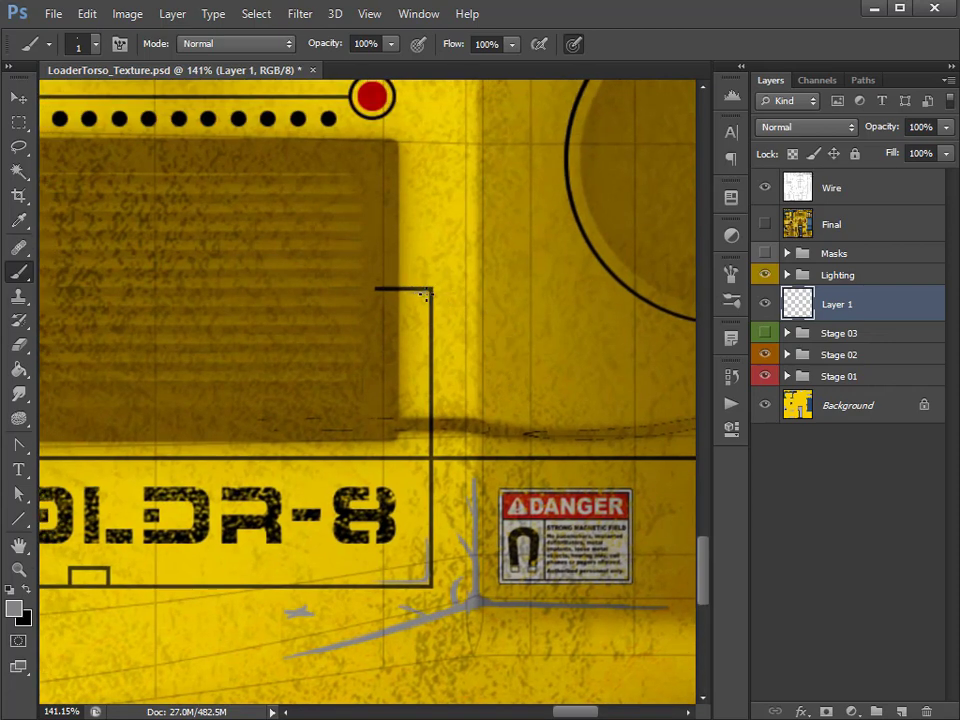
pyautogui.moveTo(426, 302); pyautogui.dragTo(427, 318)
pyautogui.moveTo(311, 561); pyautogui.dragTo(519, 324)
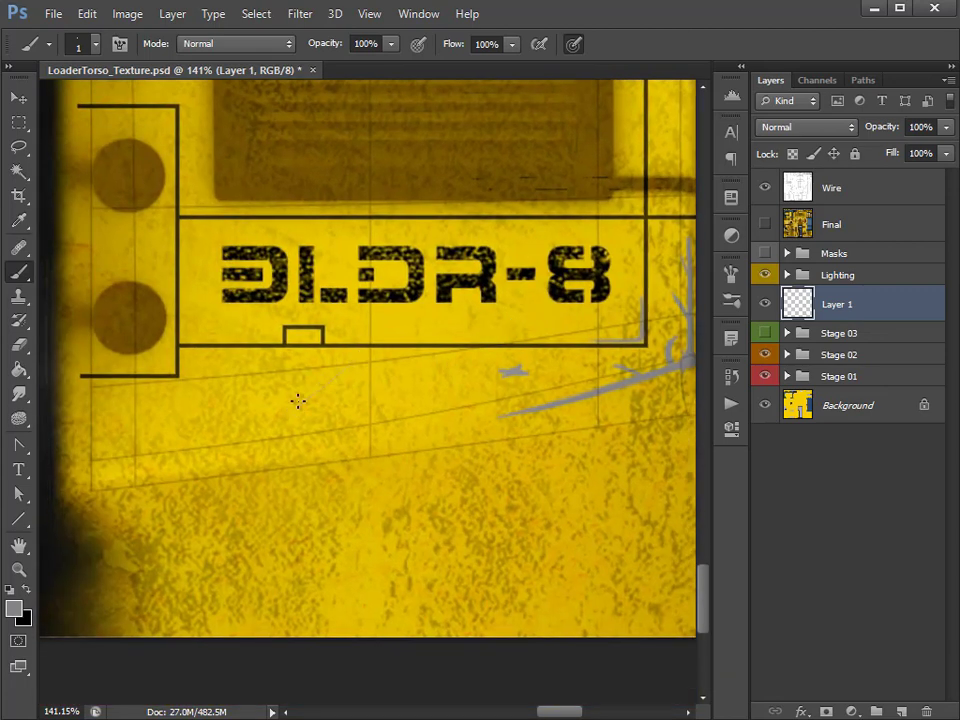
pyautogui.moveTo(298, 401); pyautogui.dragTo(357, 362)
pyautogui.moveTo(294, 407); pyautogui.dragTo(345, 366)
pyautogui.moveTo(369, 399); pyautogui.dragTo(425, 355)
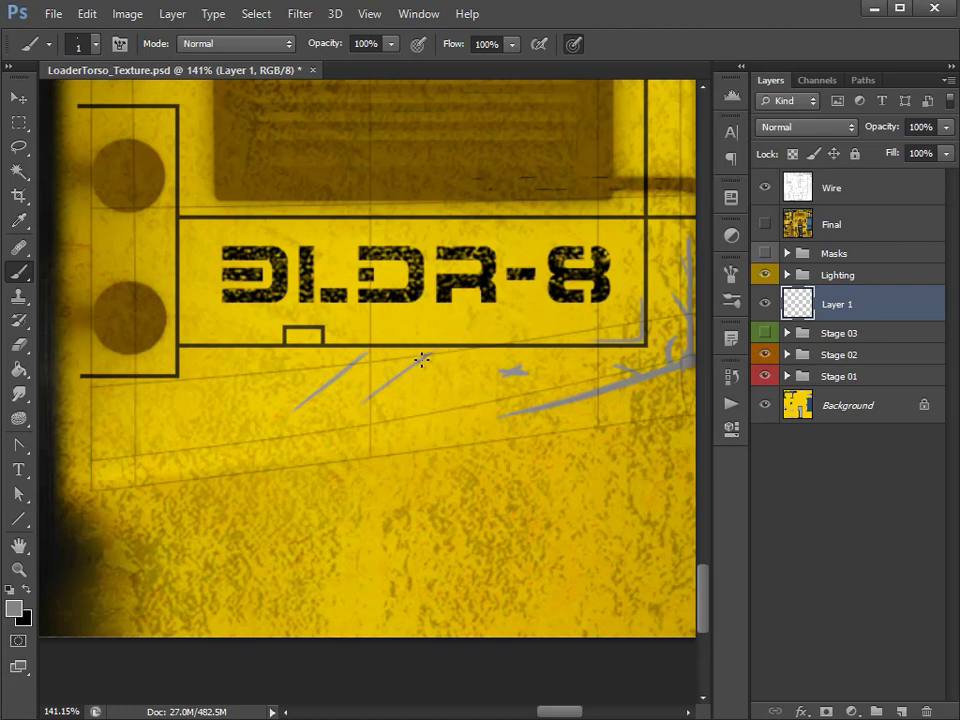
# Step: Scratch the left and top edges of a lower-right panel box, then pan back to the crack
pyautogui.moveTo(520, 463); pyautogui.dragTo(427, 479)
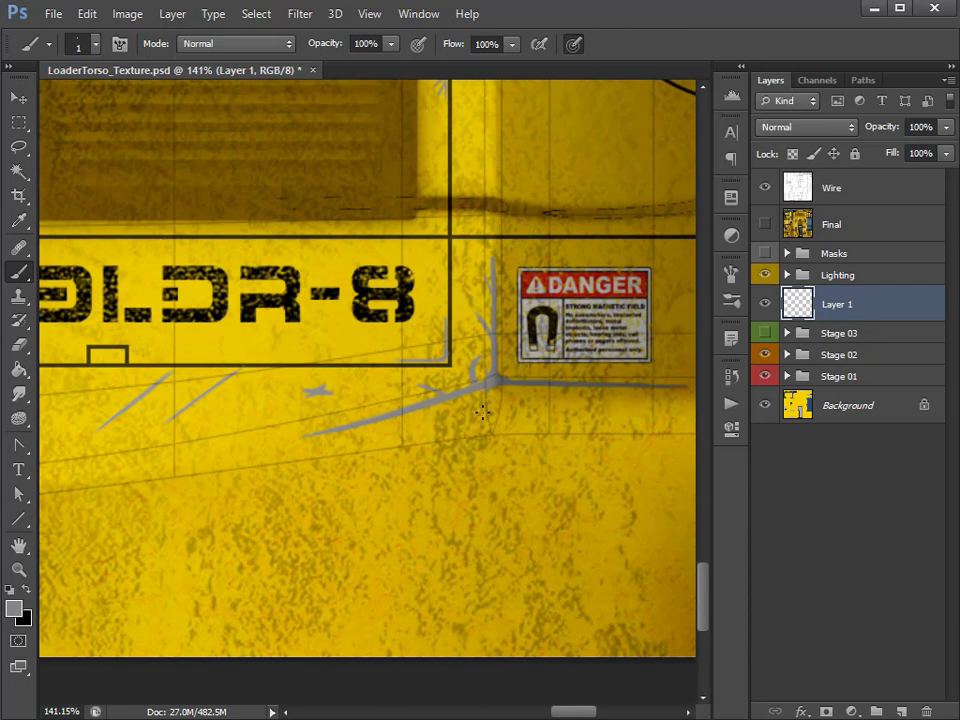
pyautogui.moveTo(575, 489); pyautogui.dragTo(229, 482)
pyautogui.moveTo(520, 480); pyautogui.dragTo(520, 352)
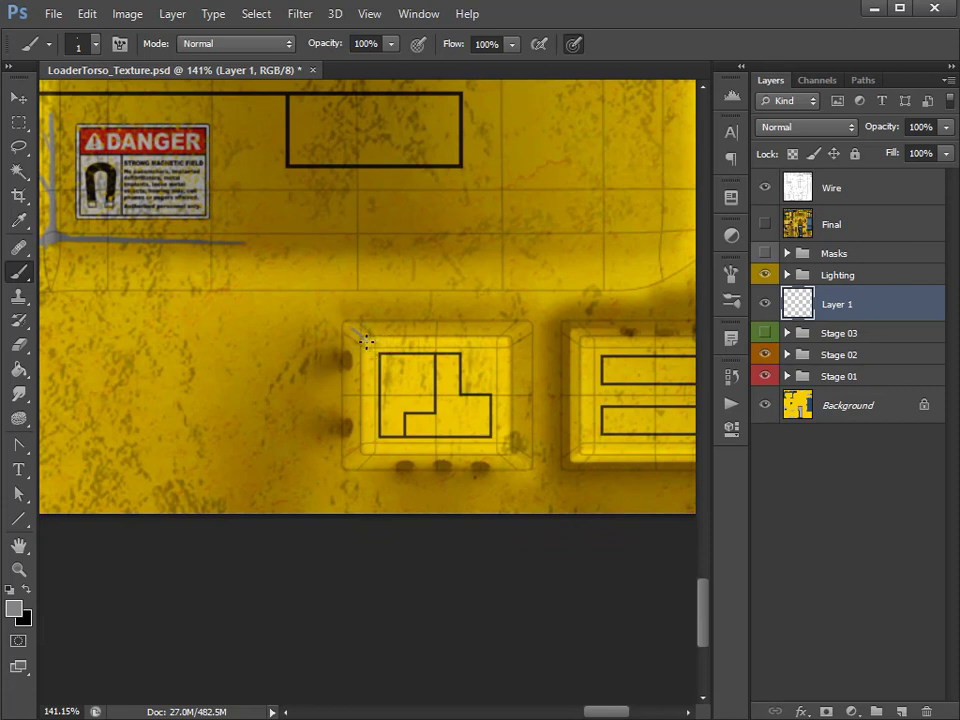
pyautogui.moveTo(366, 350); pyautogui.dragTo(367, 376)
pyautogui.moveTo(367, 367); pyautogui.dragTo(368, 380)
pyautogui.moveTo(418, 343); pyautogui.dragTo(387, 342)
pyautogui.moveTo(212, 339); pyautogui.dragTo(566, 418)
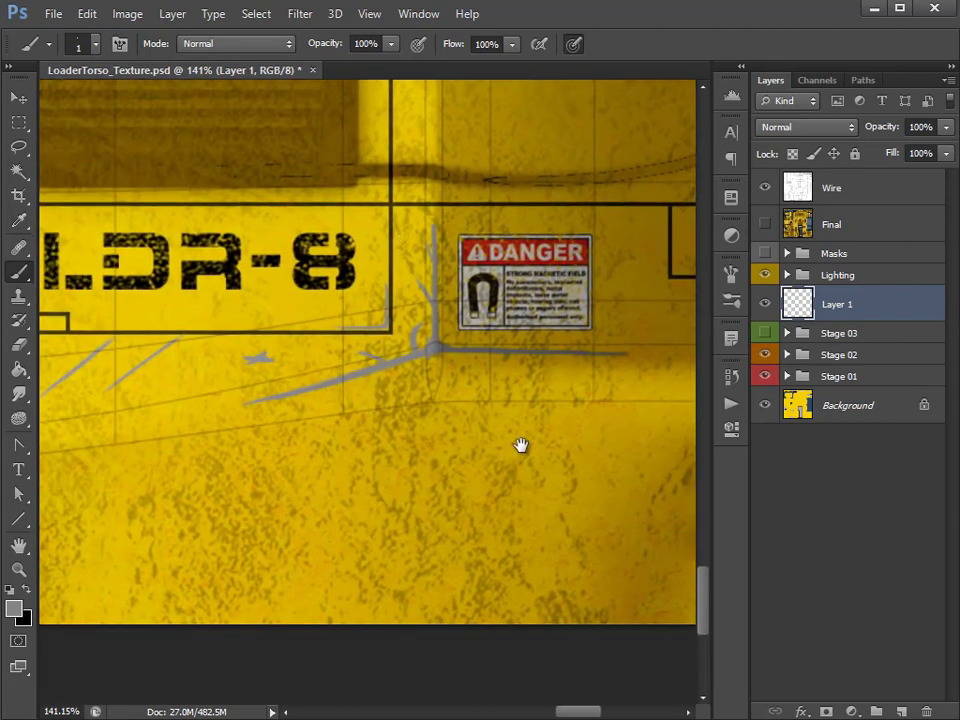
pyautogui.moveTo(521, 445)
pyautogui.mouseDown()
pyautogui.moveTo(525, 459)
pyautogui.moveTo(497, 456)
pyautogui.mouseUp()
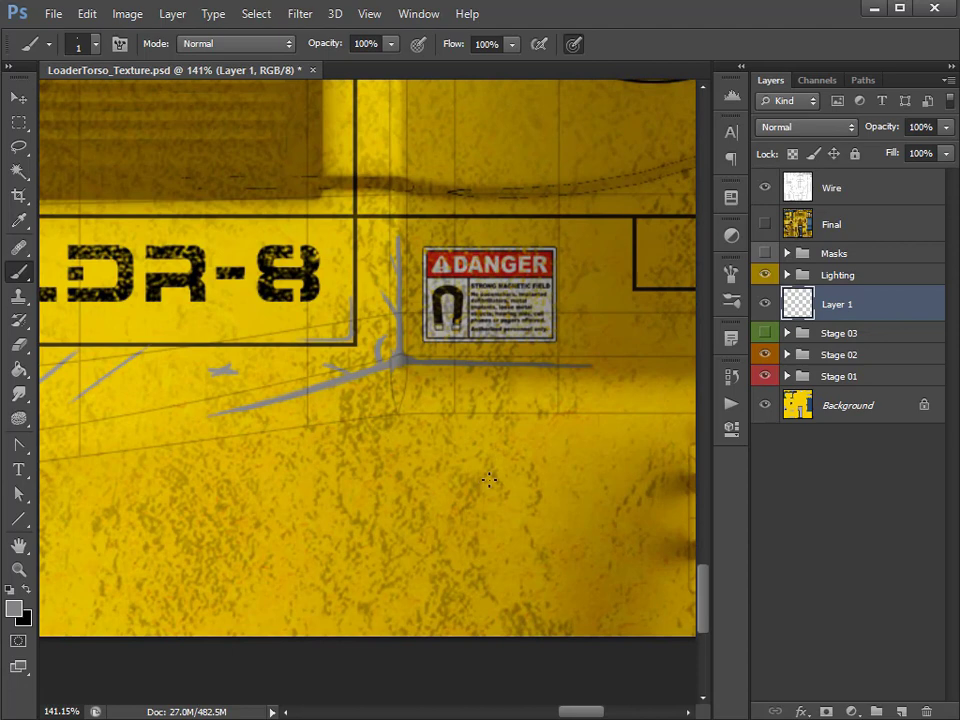
# Step: Apply Filter > Sharpen to Layer 1's scratches, hide the Wire UV overlay, and open the fx menu
pyautogui.click(305, 15)
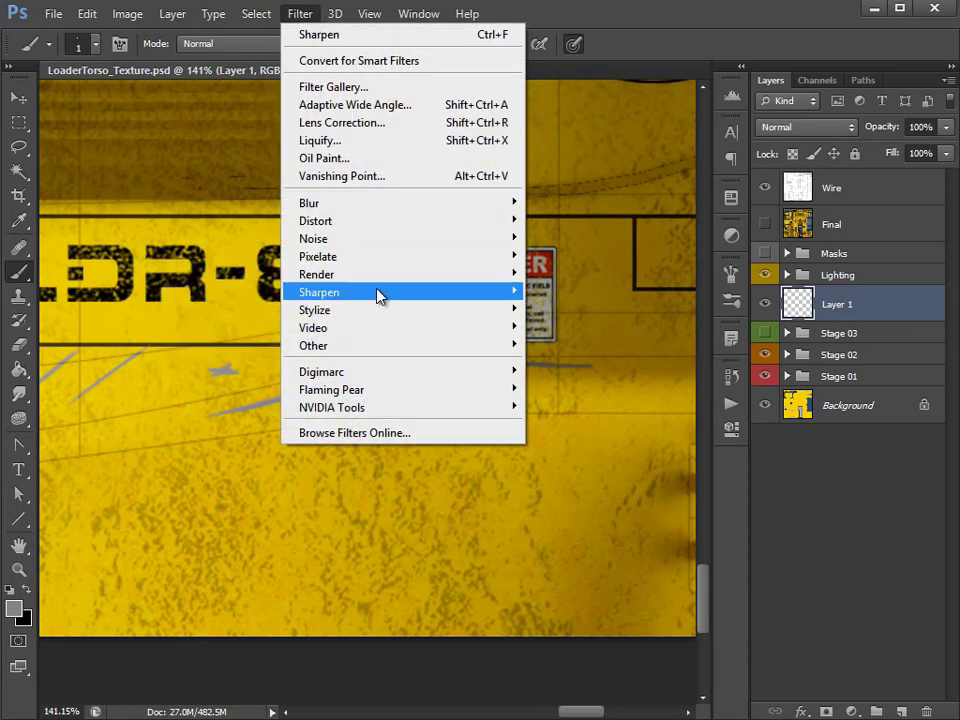
pyautogui.moveTo(378, 296)
pyautogui.click(242, 292)
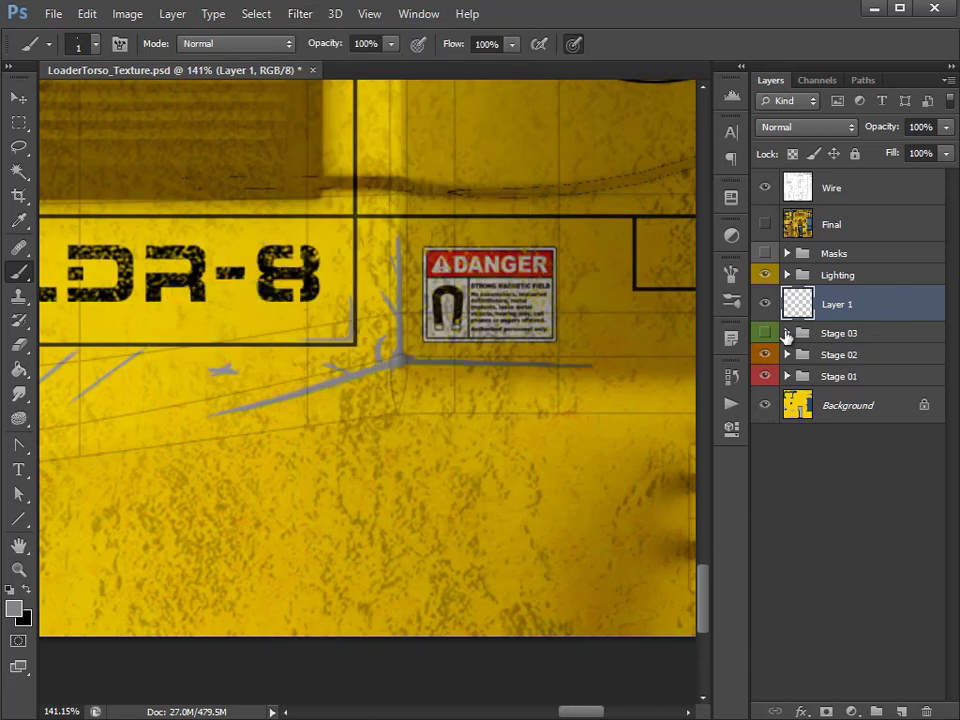
pyautogui.click(765, 188)
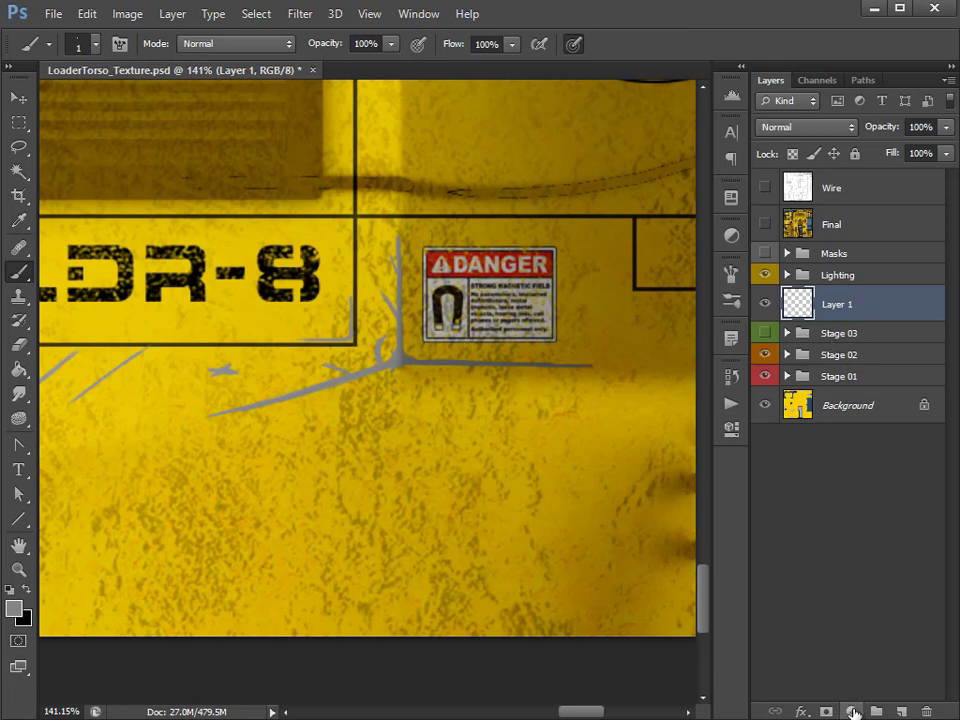
pyautogui.click(800, 711)
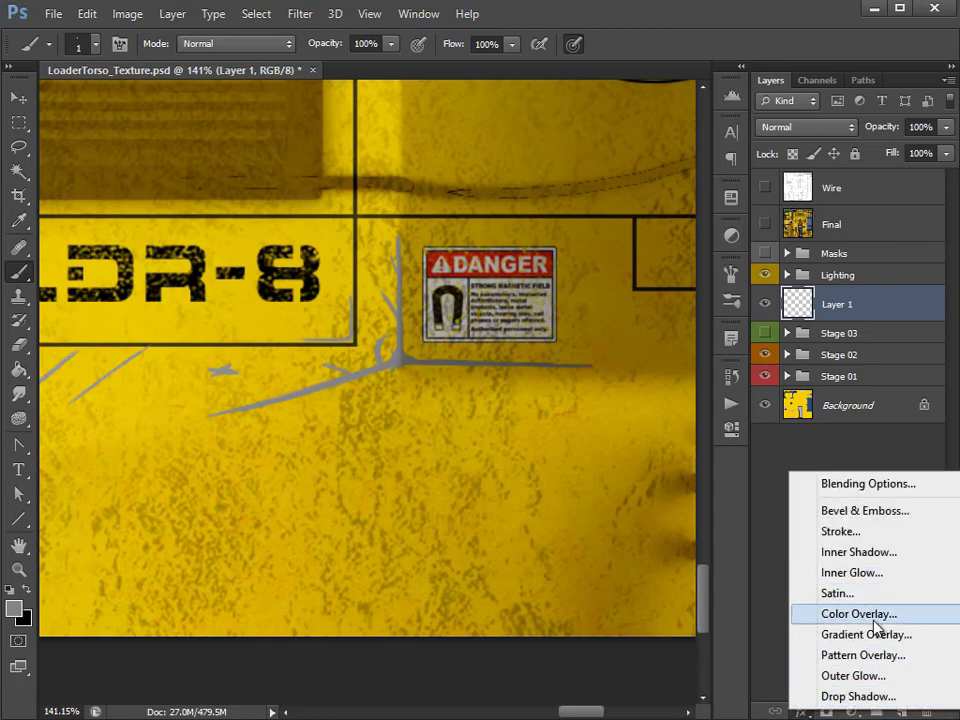
# Step: Add an Outer Glow to Layer 1 using Normal blend mode and a white colour
pyautogui.click(875, 677)
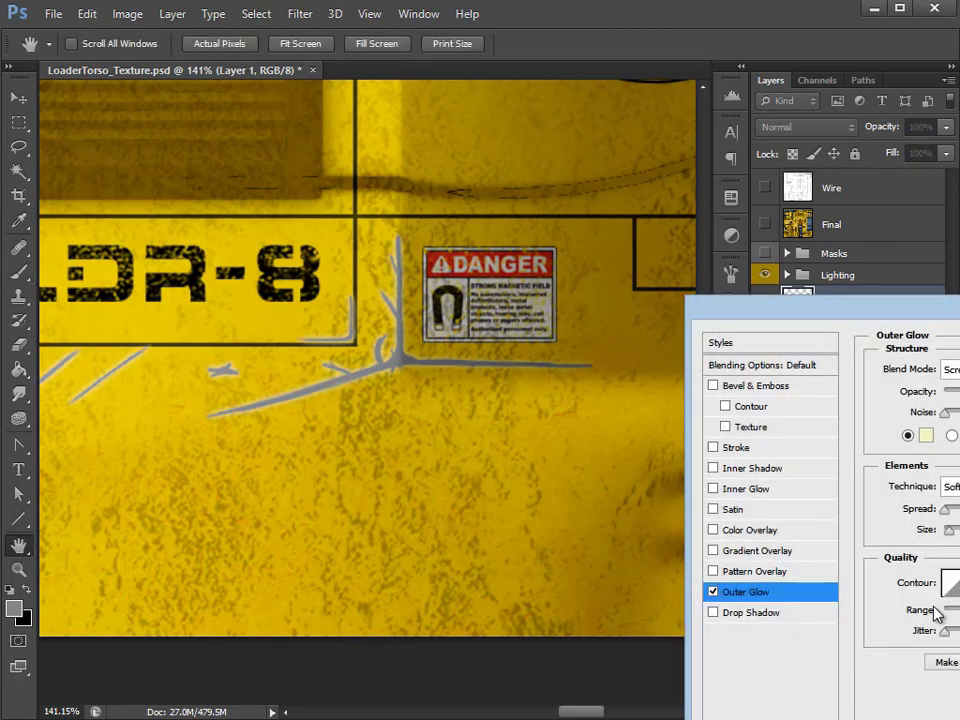
pyautogui.moveTo(955, 306); pyautogui.dragTo(664, 261)
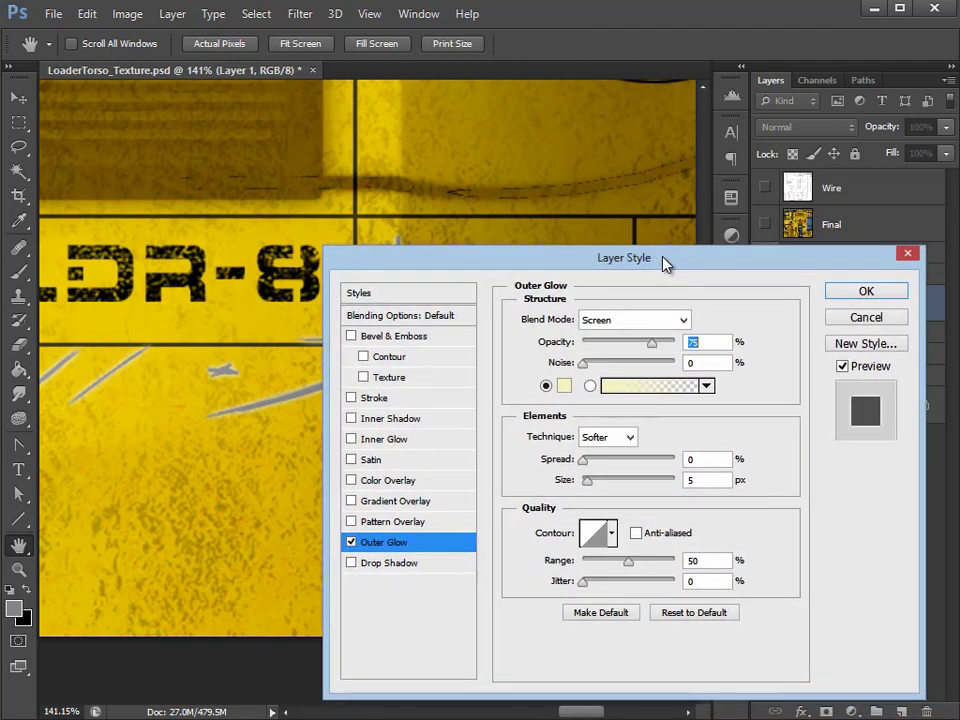
pyautogui.click(680, 320)
pyautogui.click(650, 337)
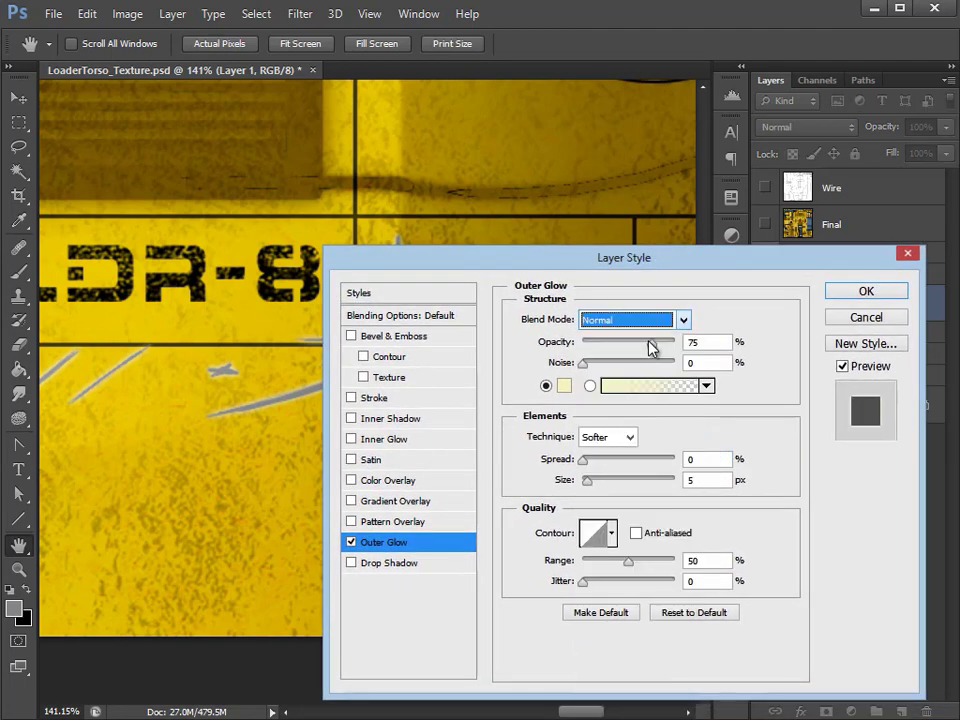
pyautogui.click(564, 385)
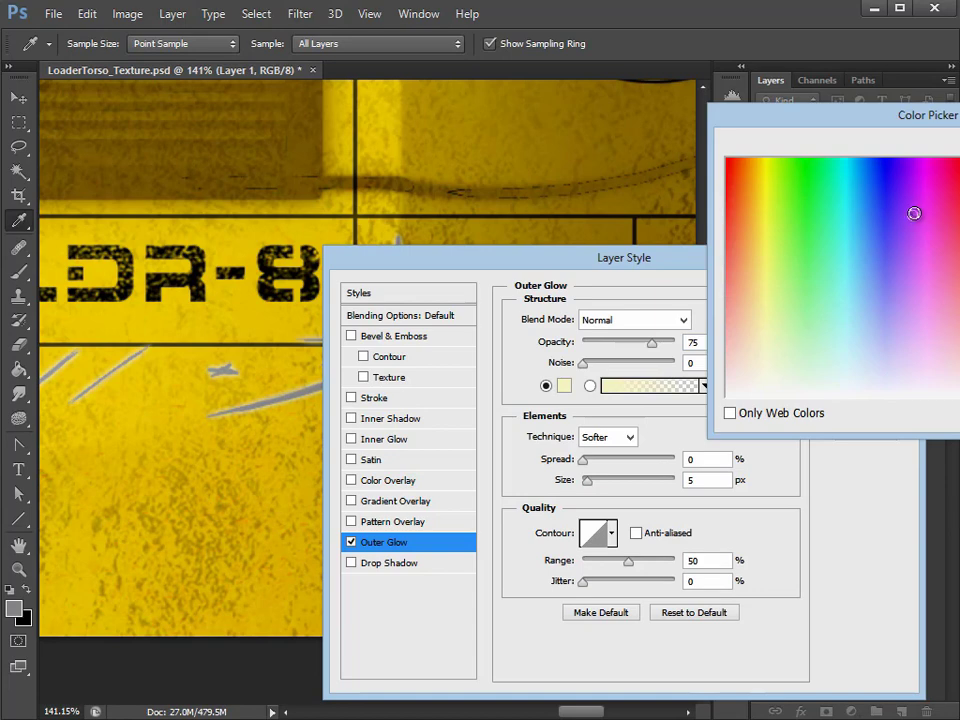
pyautogui.click(727, 395)
pyautogui.press('Return')
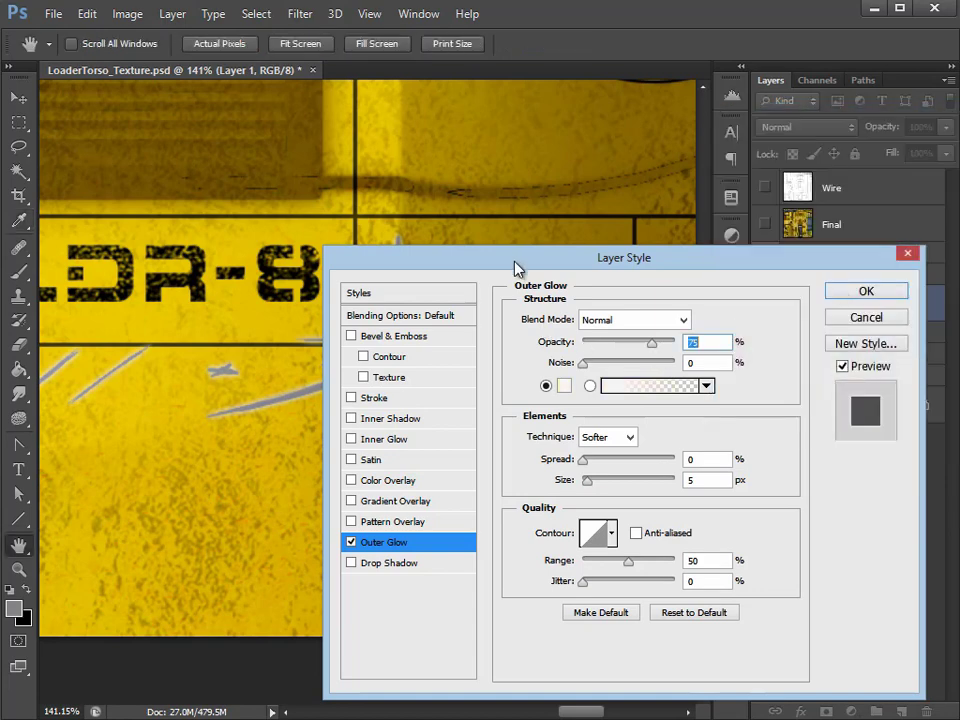
# Step: Set the outer glow to 100% opacity and 2 px size, and apply it
pyautogui.moveTo(516, 260); pyautogui.dragTo(523, 259)
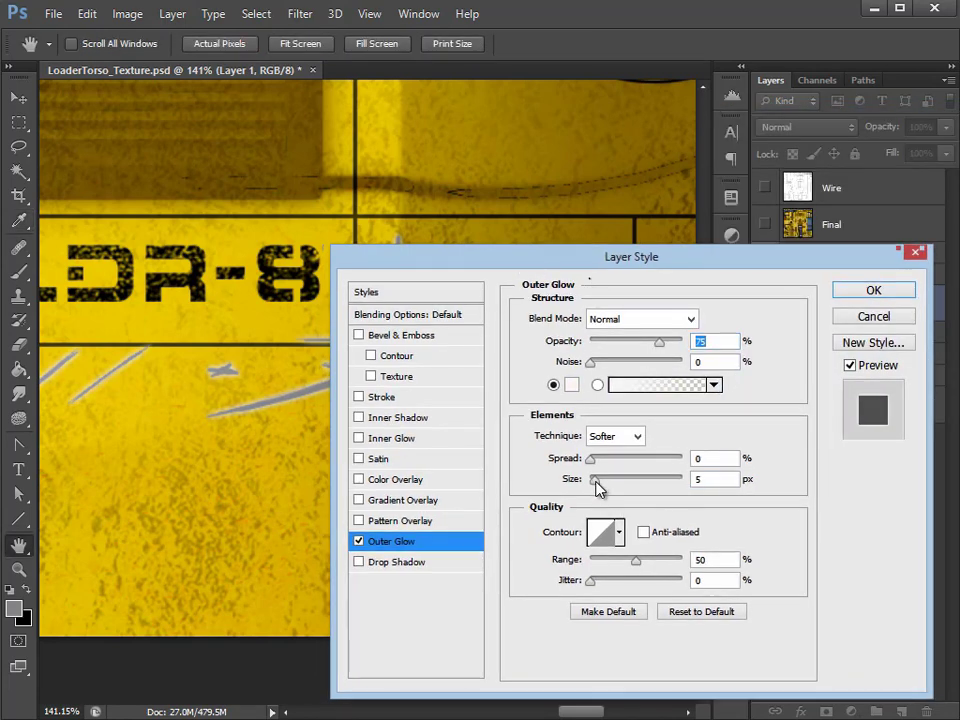
pyautogui.moveTo(596, 485); pyautogui.dragTo(593, 487)
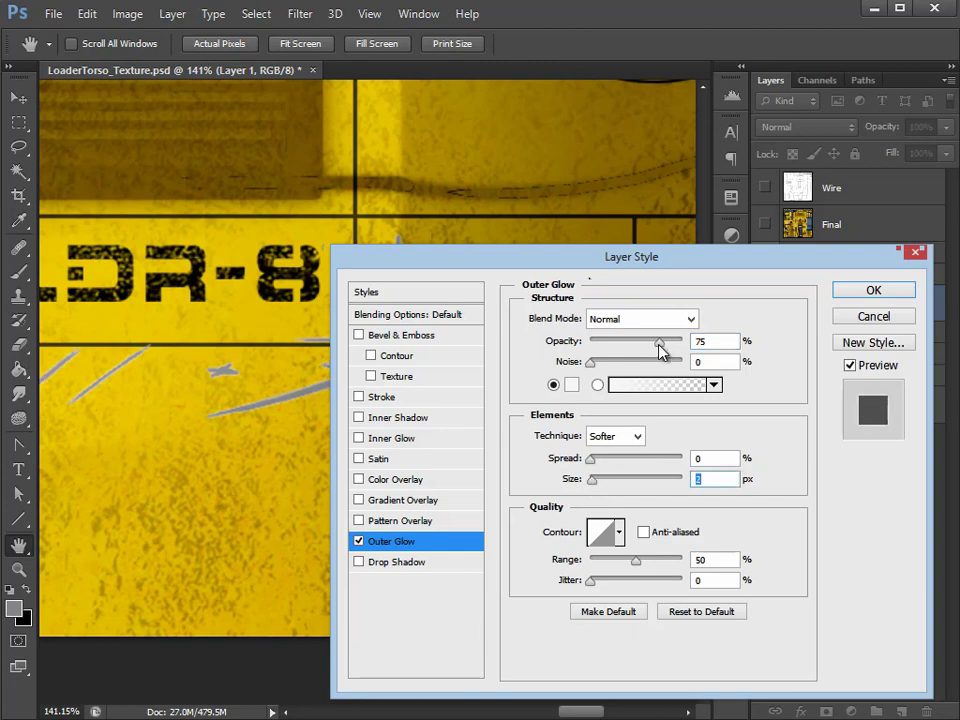
pyautogui.moveTo(660, 343); pyautogui.dragTo(686, 343)
pyautogui.moveTo(593, 487); pyautogui.dragTo(594, 487)
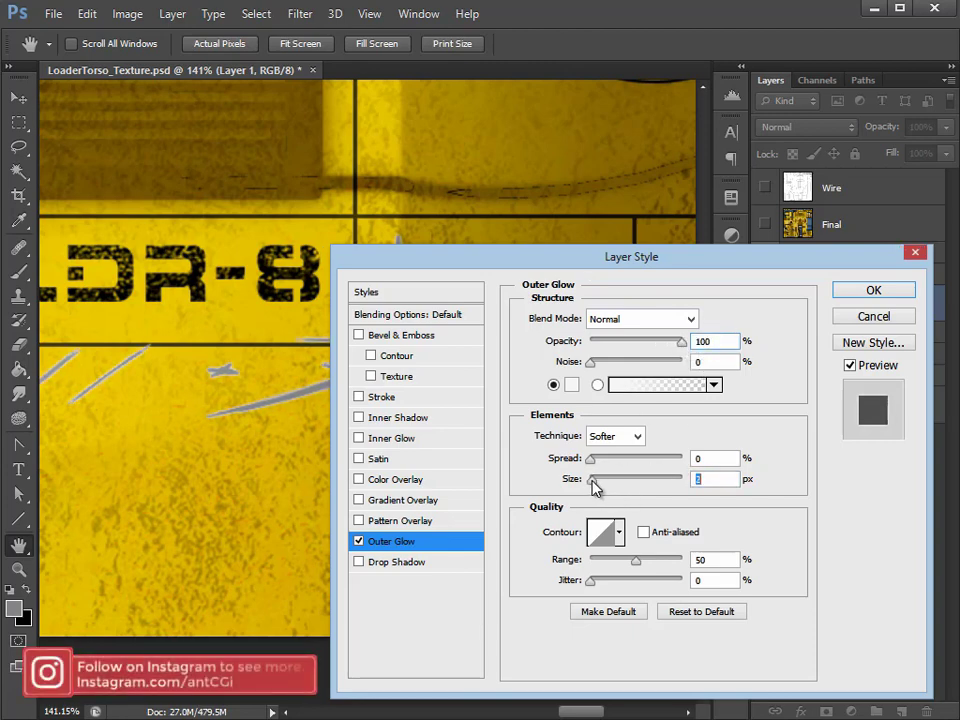
pyautogui.moveTo(640, 258); pyautogui.dragTo(643, 424)
pyautogui.click(859, 434)
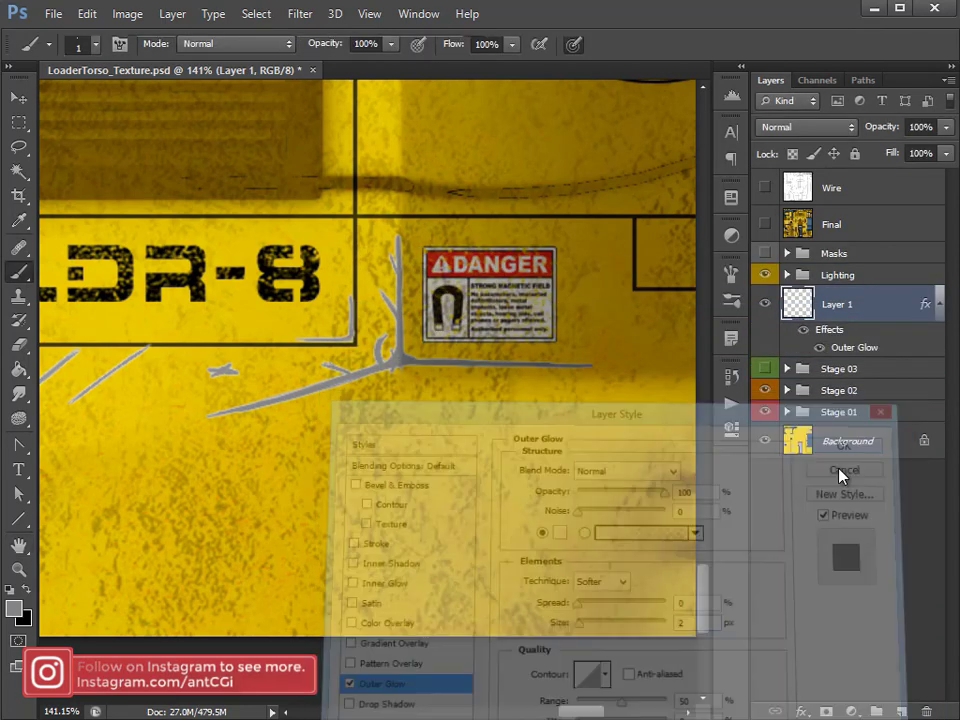
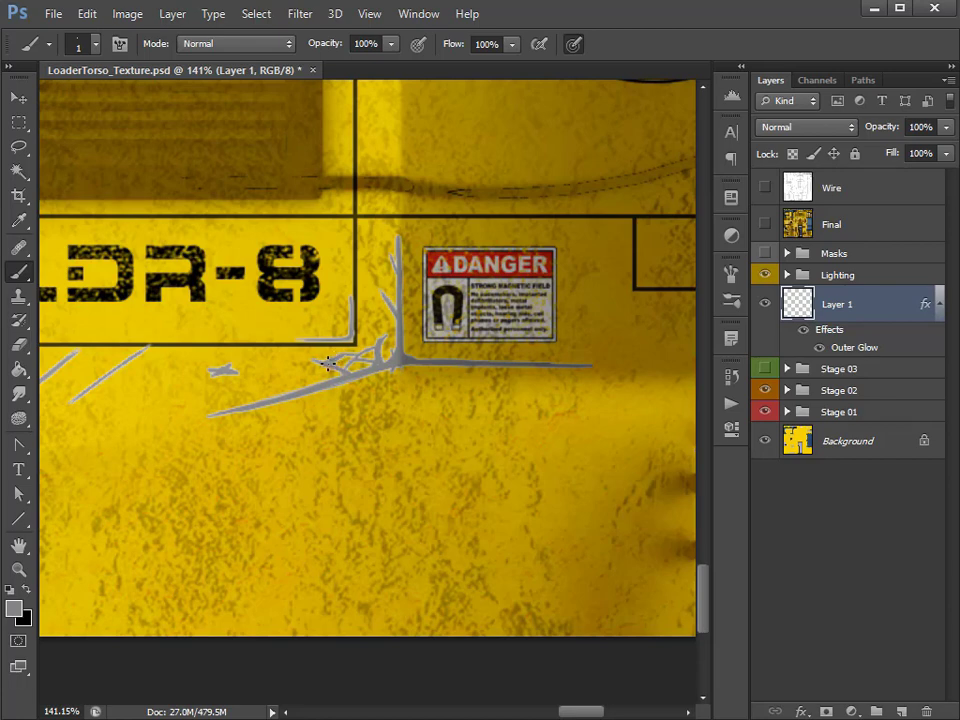
# Step: Paint extra grey strands at the crack junction, then add a black Normal inner glow of about 1 px to Layer 1
pyautogui.moveTo(358, 376); pyautogui.dragTo(370, 384)
pyautogui.click(803, 711)
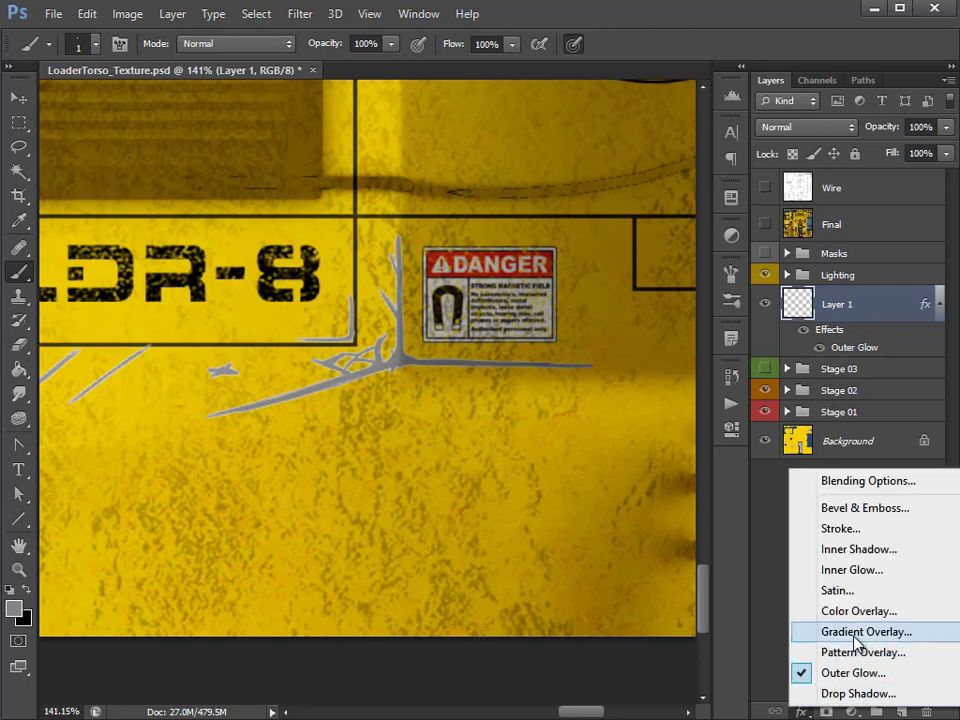
pyautogui.click(865, 570)
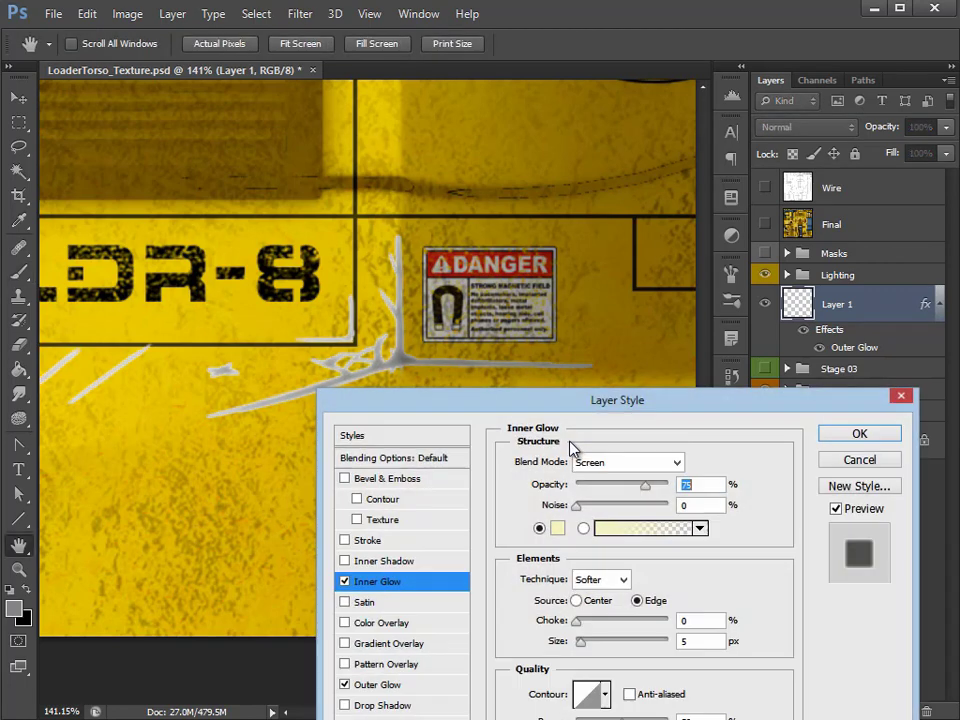
pyautogui.click(642, 463)
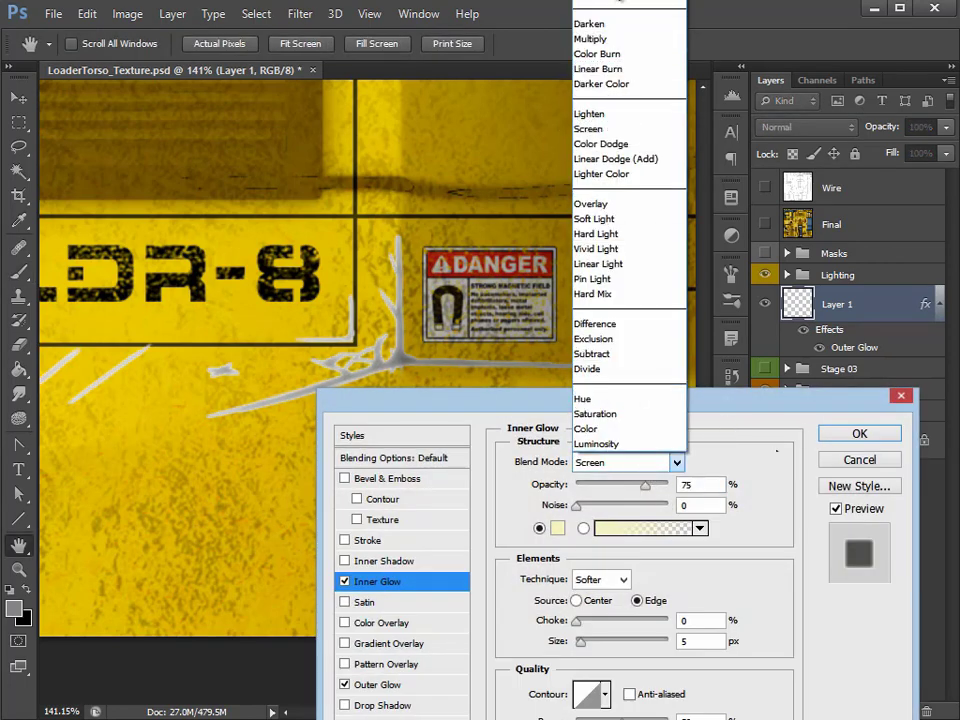
pyautogui.click(615, 8)
pyautogui.click(557, 528)
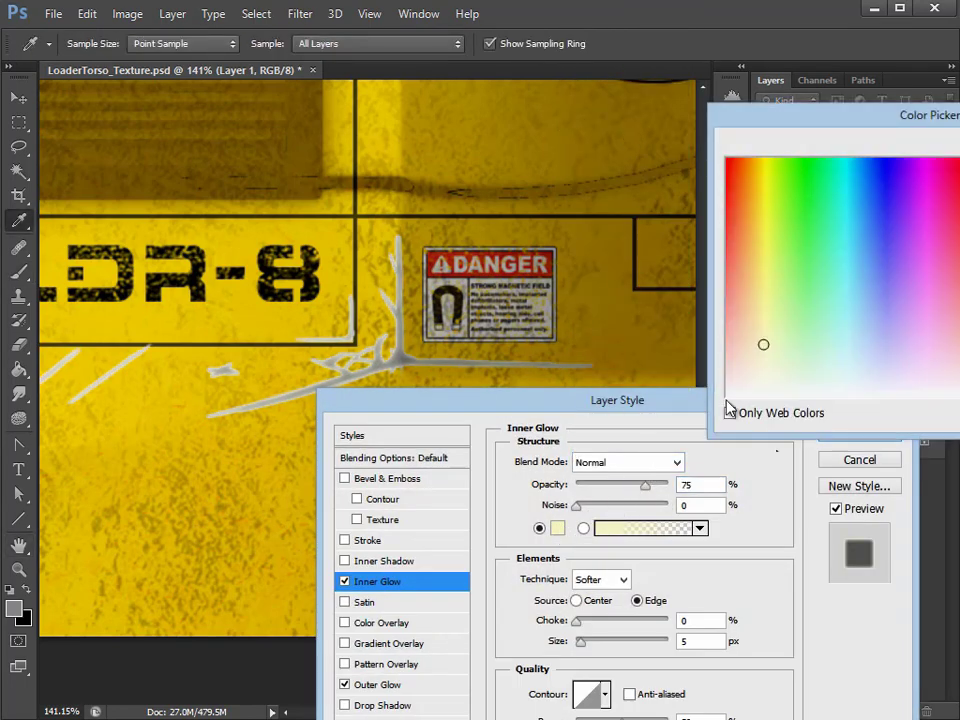
pyautogui.press('Return')
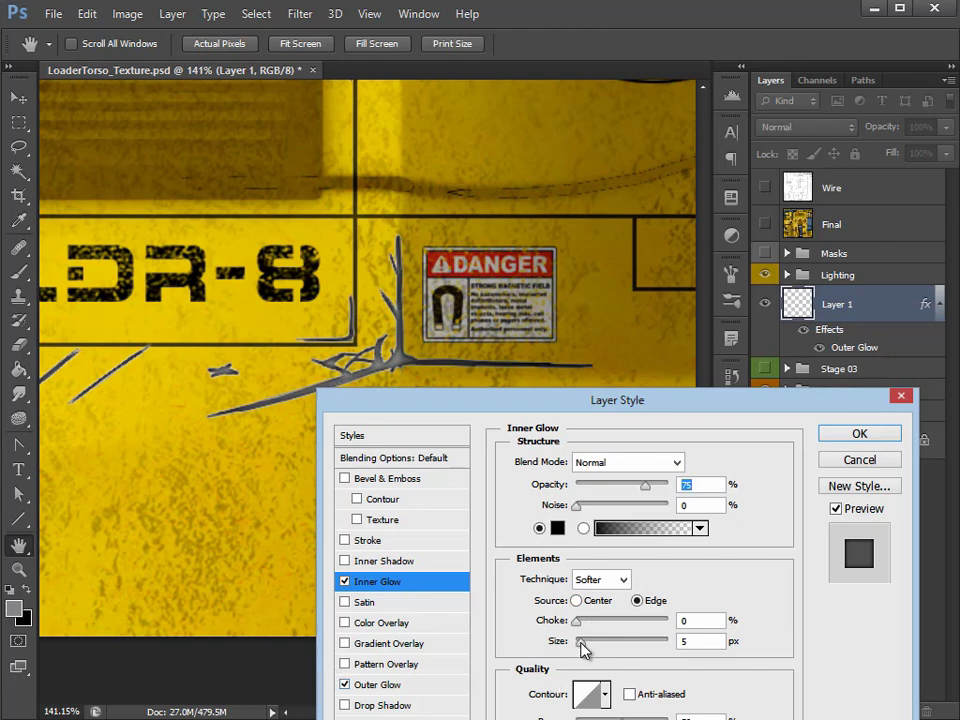
pyautogui.moveTo(579, 643); pyautogui.dragTo(578, 643)
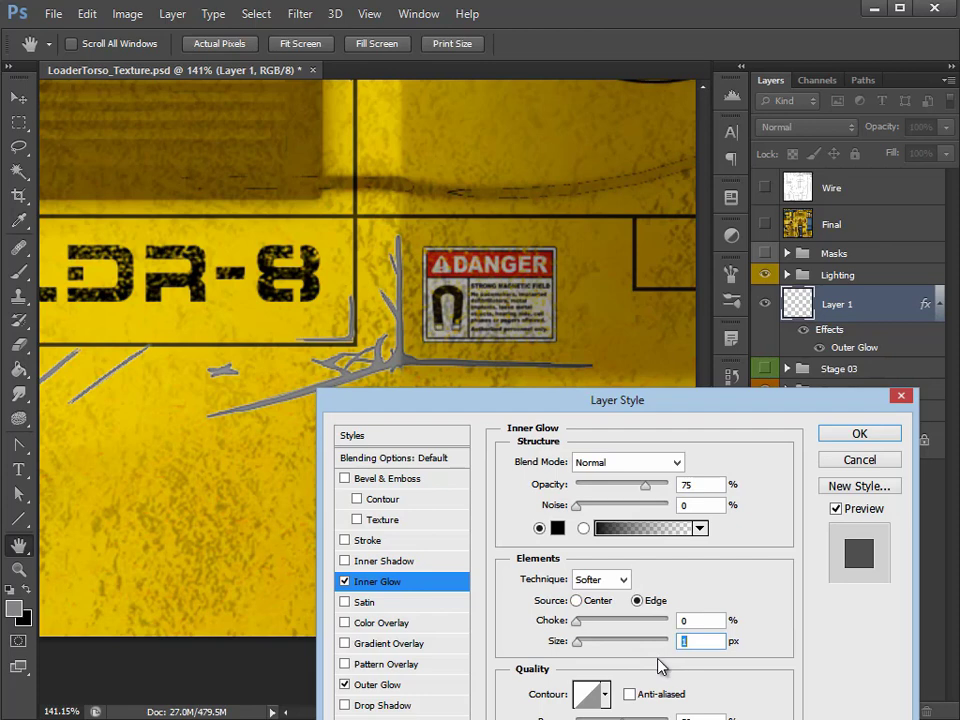
pyautogui.click(852, 437)
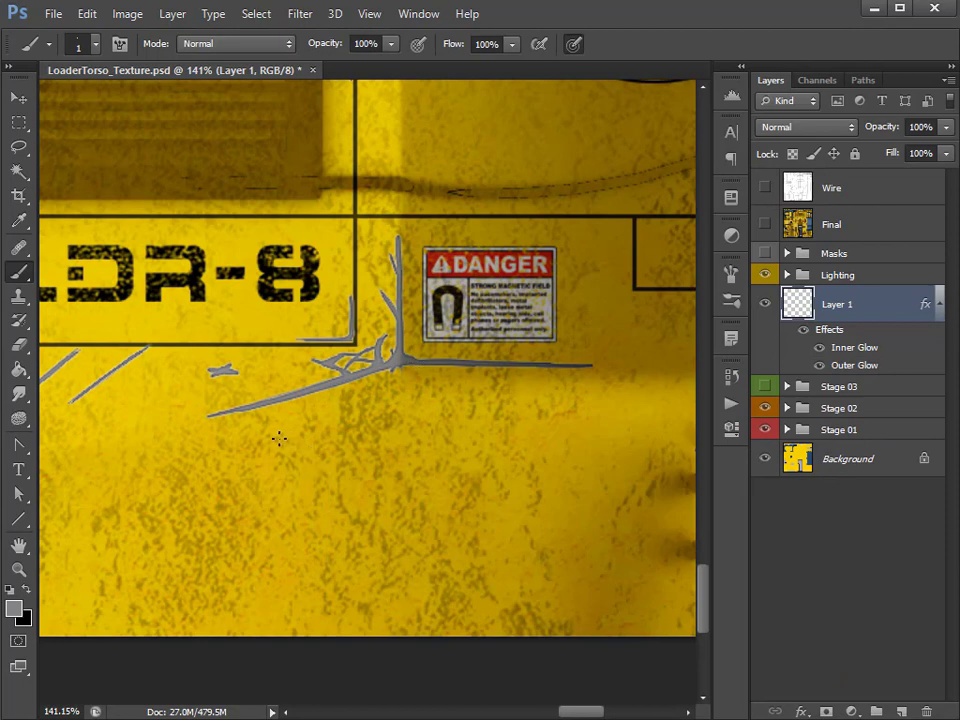
pyautogui.moveTo(270, 441); pyautogui.dragTo(441, 429)
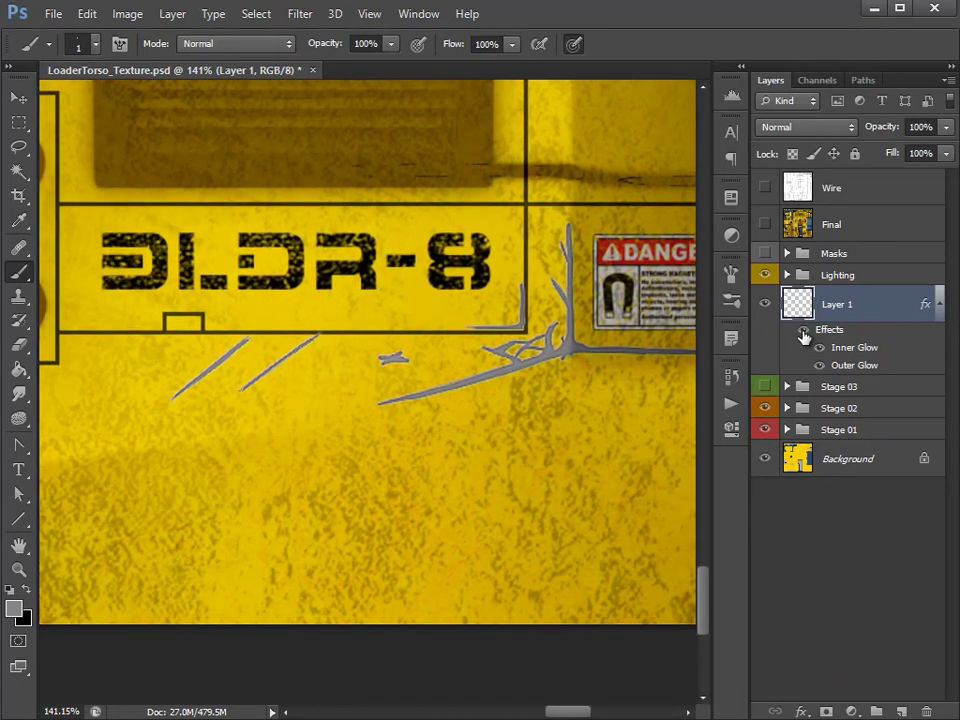
pyautogui.click(803, 332)
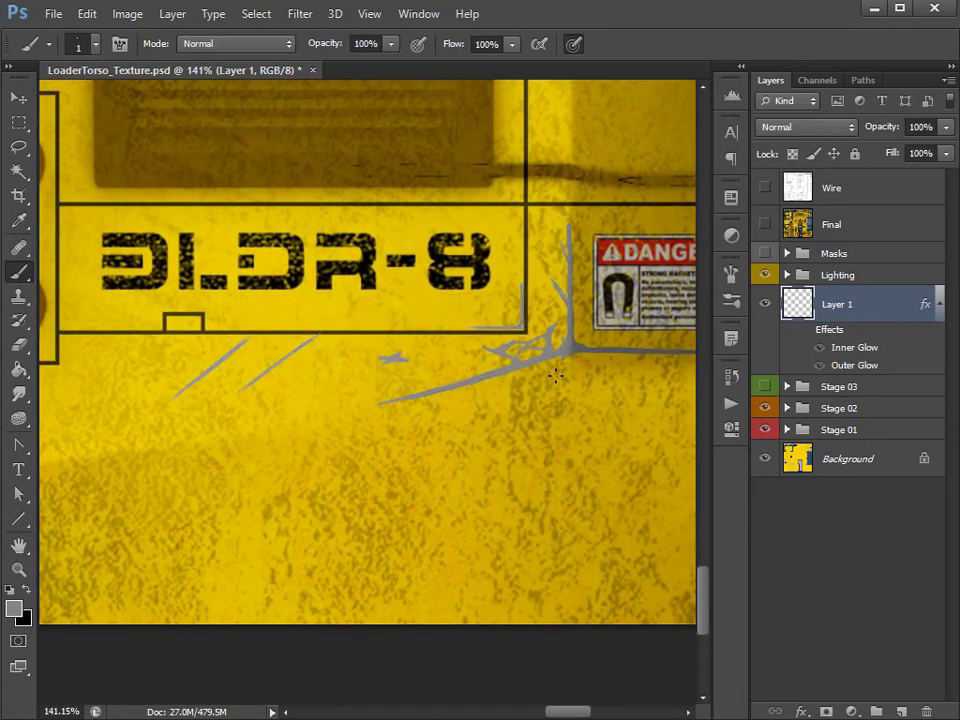
pyautogui.click(803, 330)
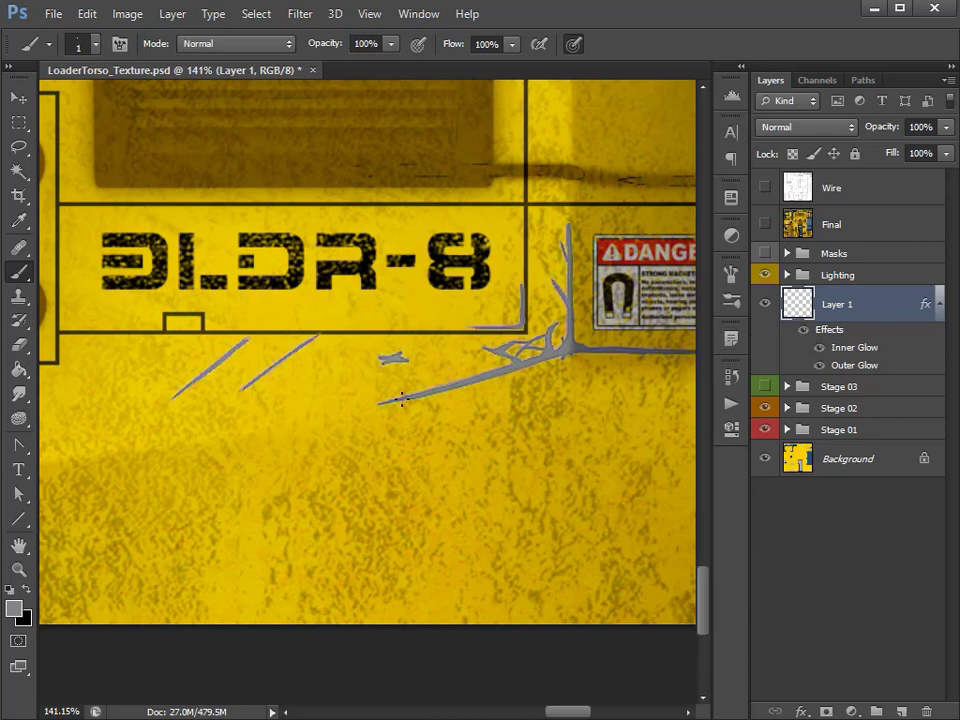
pyautogui.moveTo(441, 404); pyautogui.dragTo(356, 450)
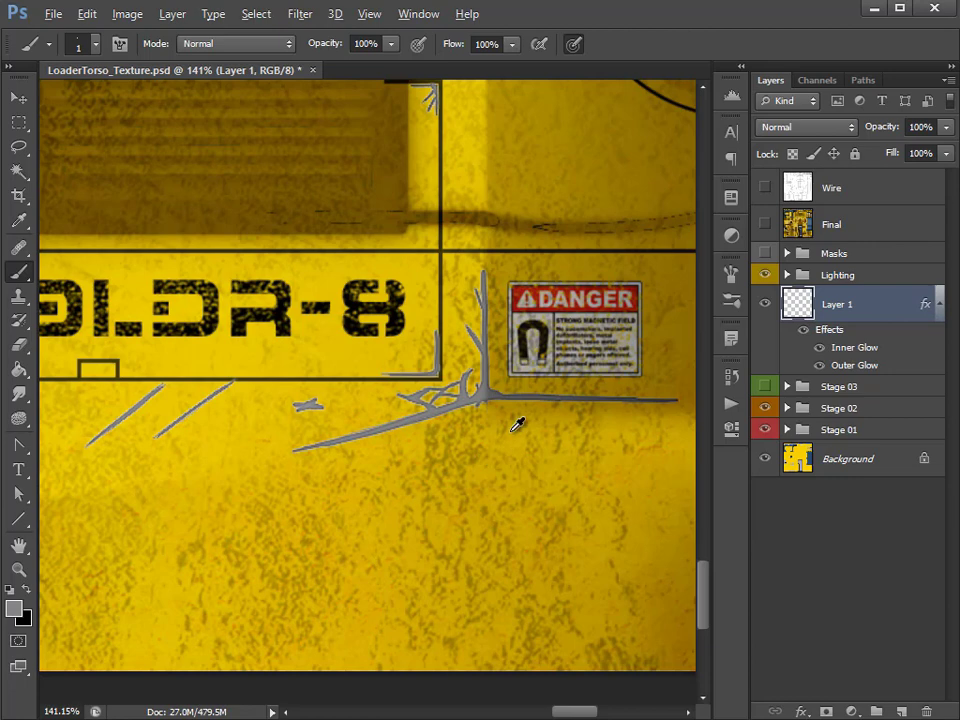
pyautogui.press('alt')
pyautogui.moveTo(499, 420); pyautogui.dragTo(368, 437)
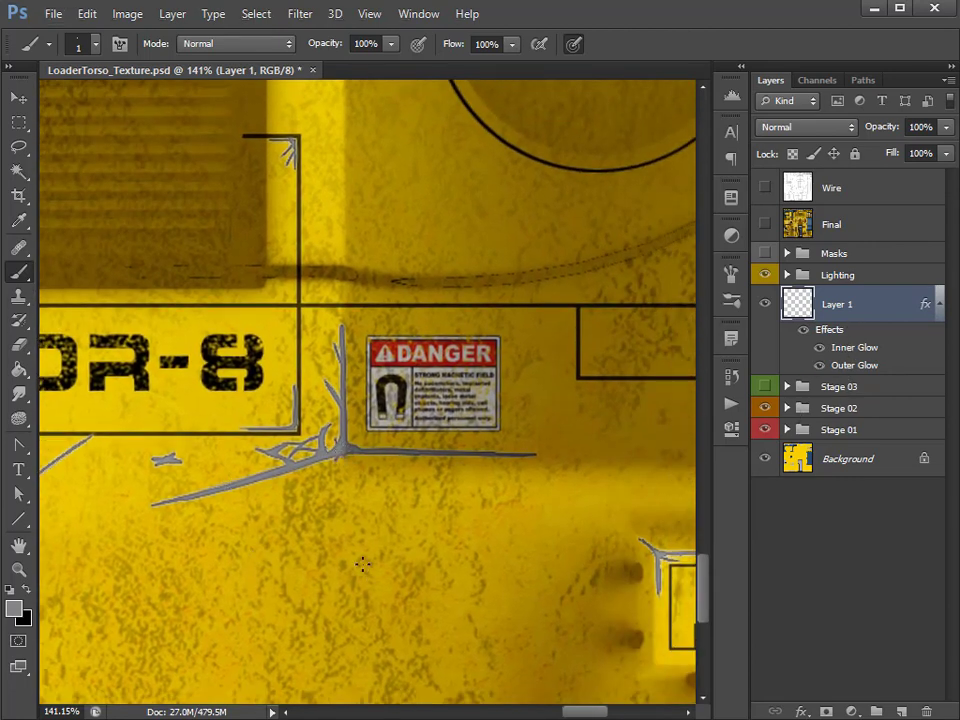
pyautogui.moveTo(369, 567); pyautogui.dragTo(304, 384)
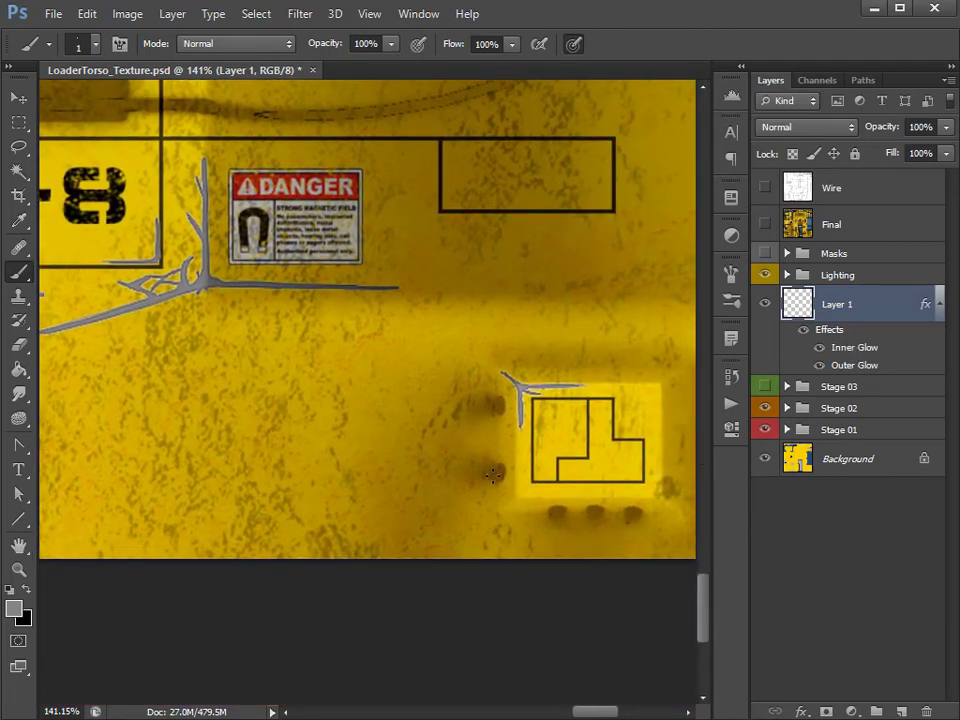
pyautogui.moveTo(445, 444); pyautogui.dragTo(440, 446)
pyautogui.hscroll(3, 440, 446)
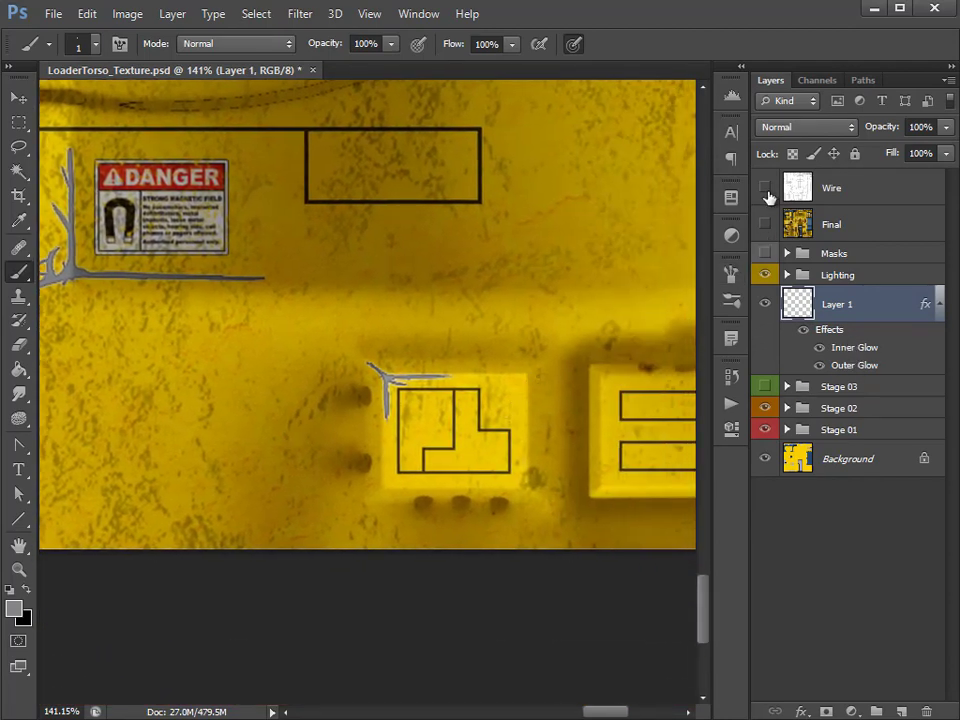
# Step: Show the Wire overlay and paint a grey scratch below the inset panel's bottom-right corner
pyautogui.click(765, 188)
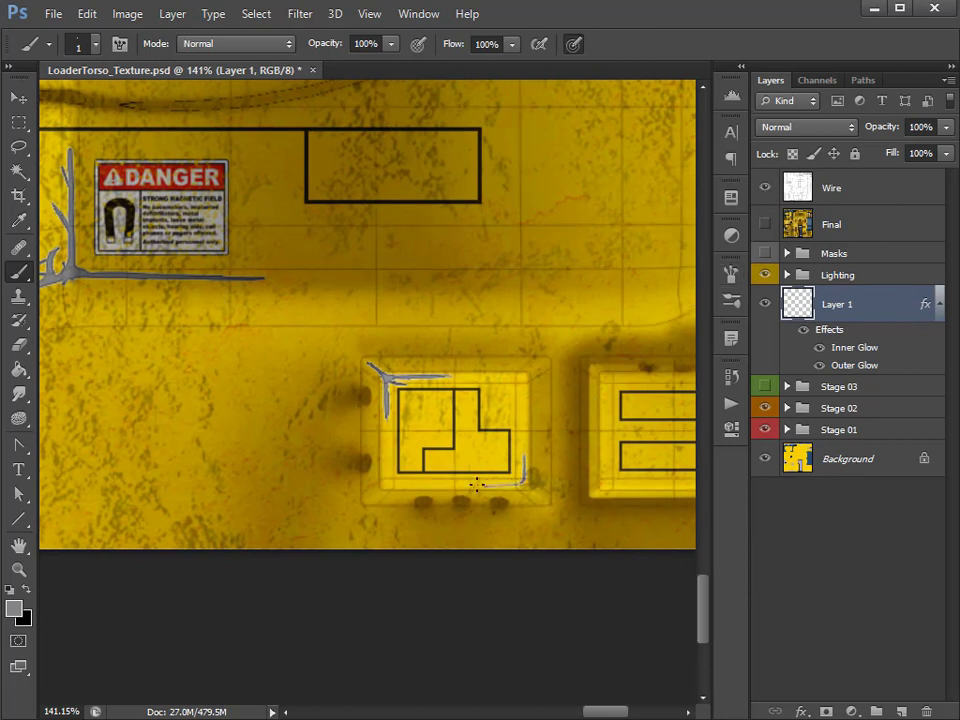
pyautogui.moveTo(469, 487); pyautogui.dragTo(519, 486)
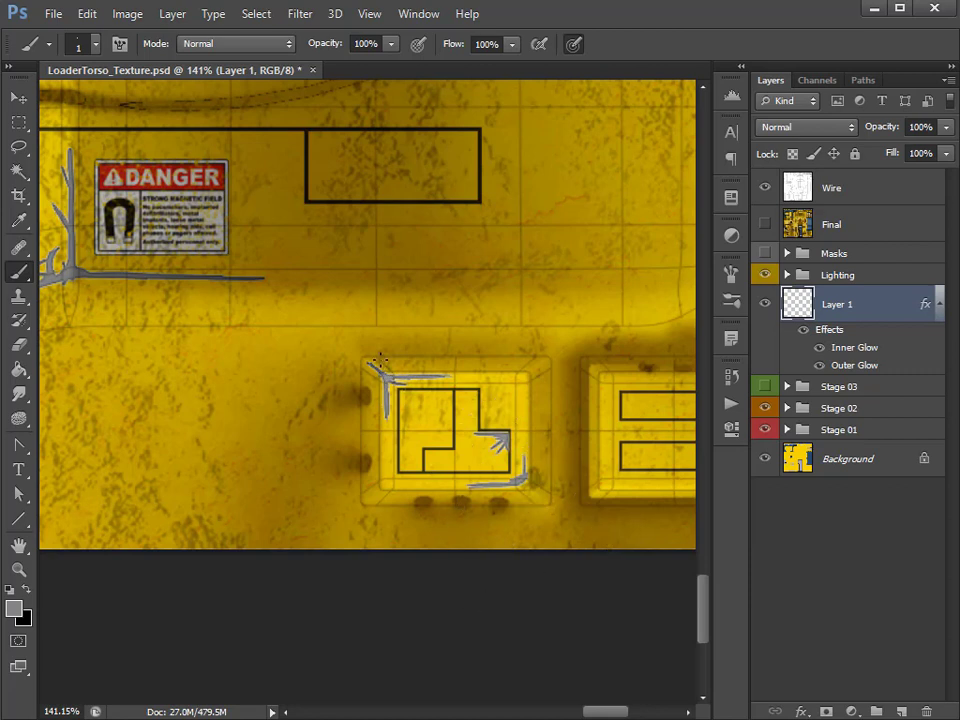
pyautogui.moveTo(146, 304); pyautogui.dragTo(574, 396)
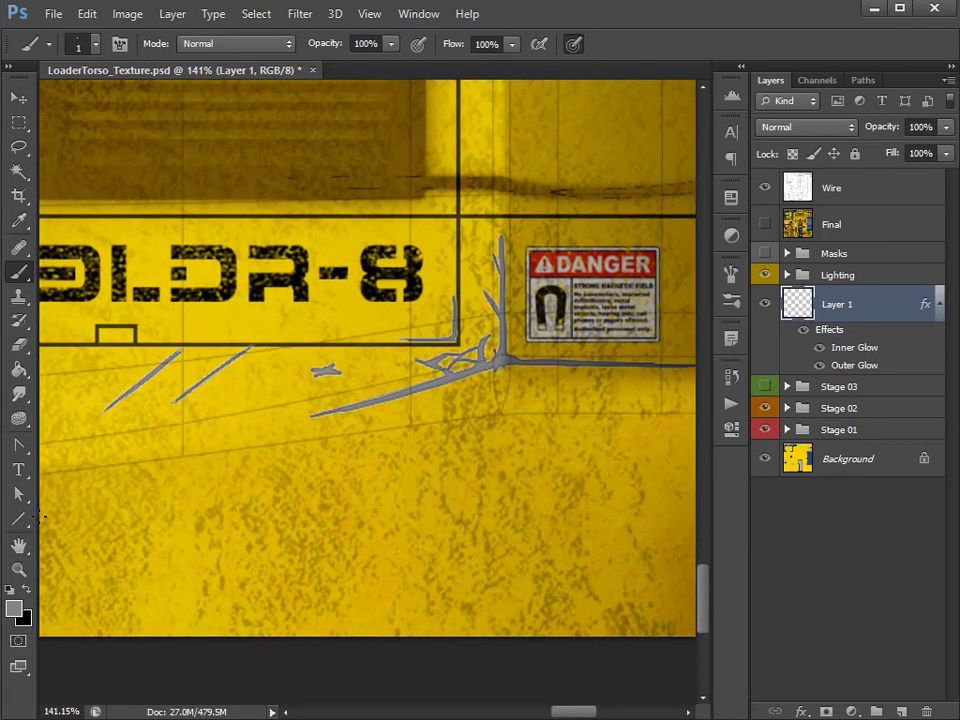
pyautogui.doubleClick(18, 569)
pyautogui.rightClick(471, 321)
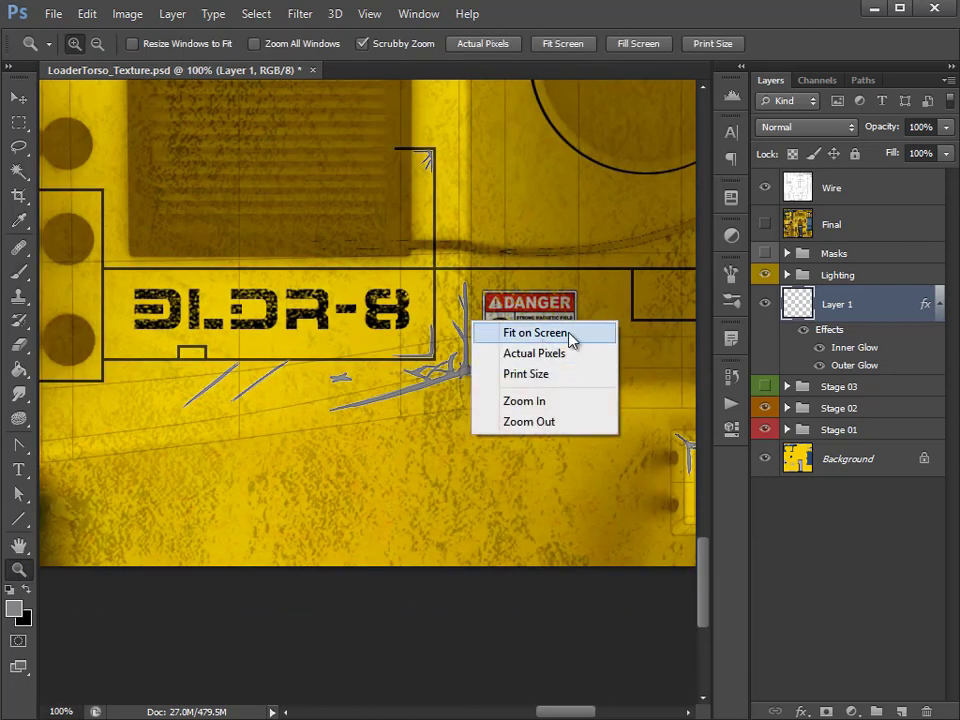
# Step: Fit the texture on screen, hide Layer 1 and the Wire overlay, and expand the Stage 03 group
pyautogui.click(568, 334)
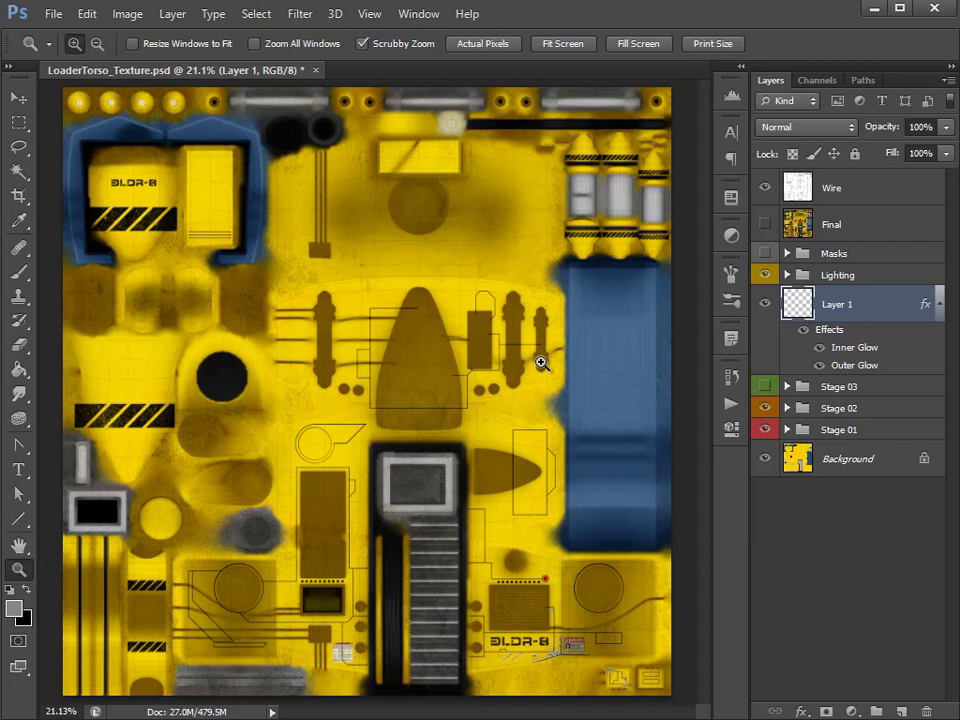
pyautogui.click(766, 304)
pyautogui.click(765, 188)
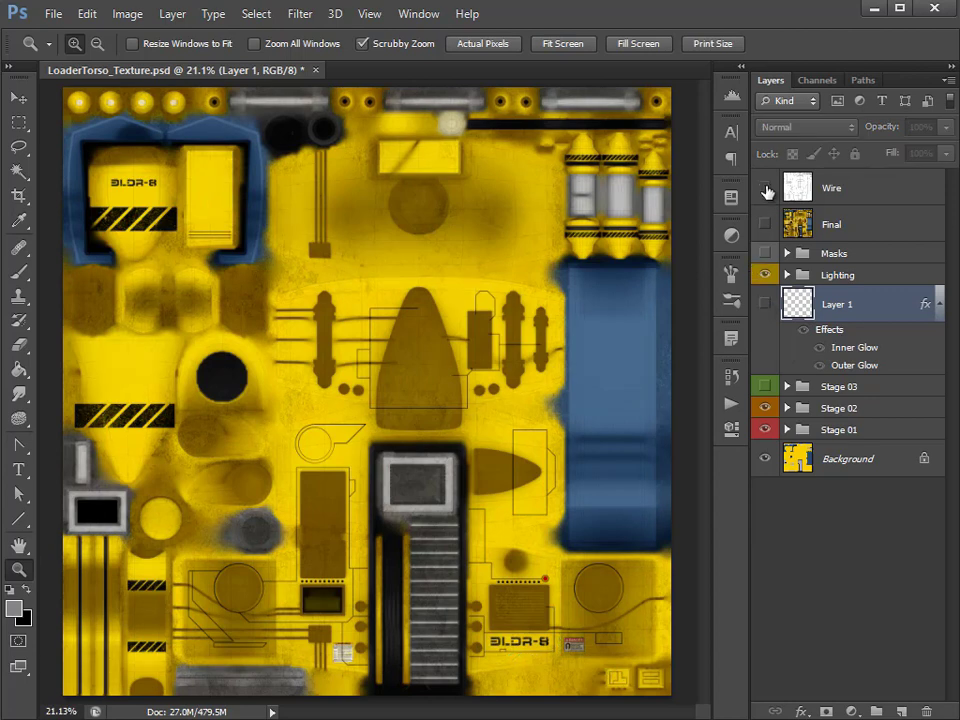
pyautogui.click(787, 386)
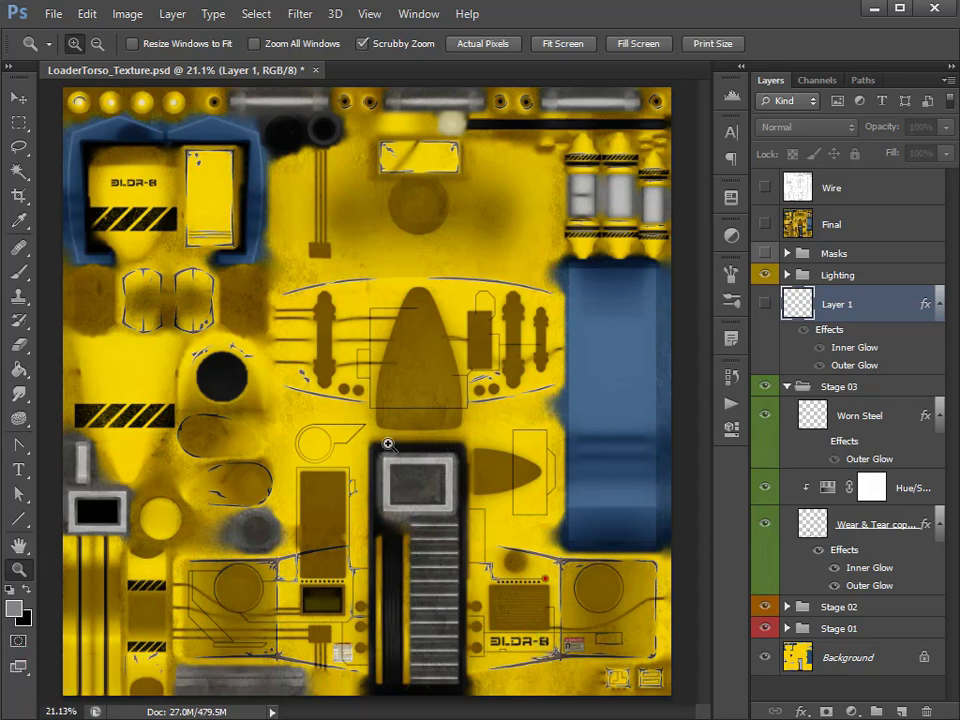
# Step: Set the Worn Steel layer to Normal and toggle its visibility to compare on the steel panel
pyautogui.click(868, 417)
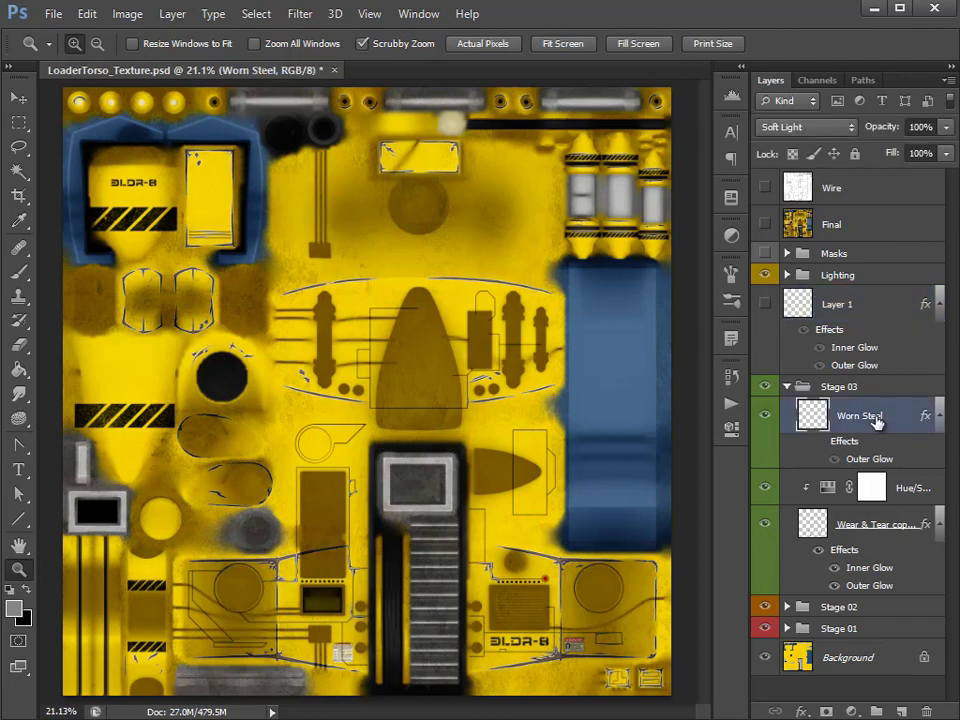
pyautogui.click(792, 128)
pyautogui.click(804, 146)
pyautogui.click(422, 506)
pyautogui.click(422, 506)
pyautogui.click(422, 506)
pyautogui.click(422, 506)
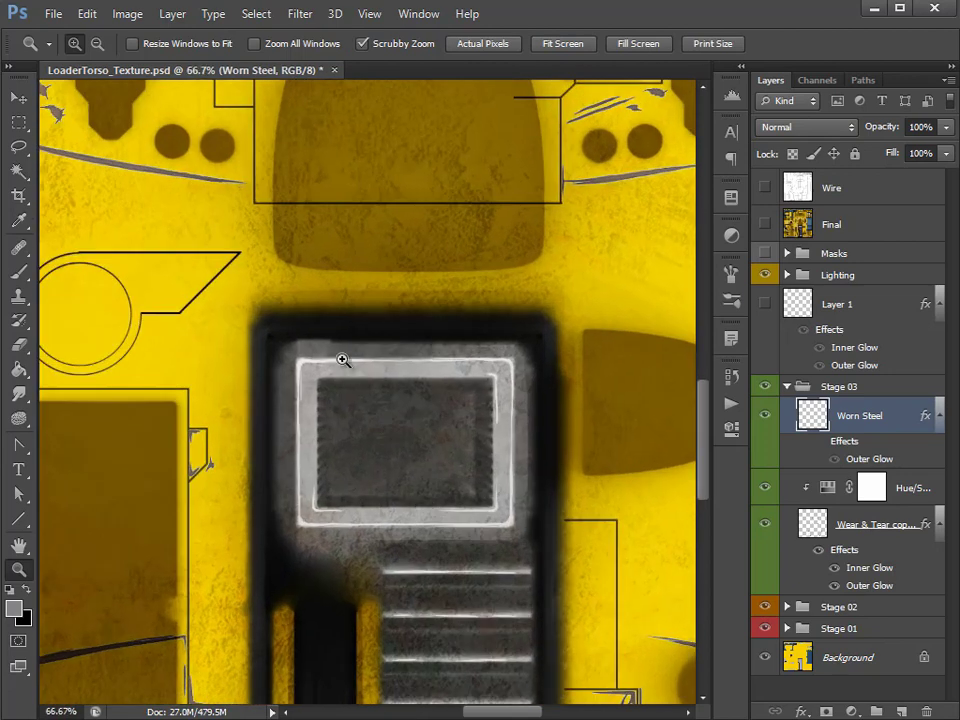
pyautogui.click(763, 420)
pyautogui.click(763, 420)
# Step: Return Worn Steel to Soft Light, zoom back out, and collapse the Stage 03 group
pyautogui.click(850, 127)
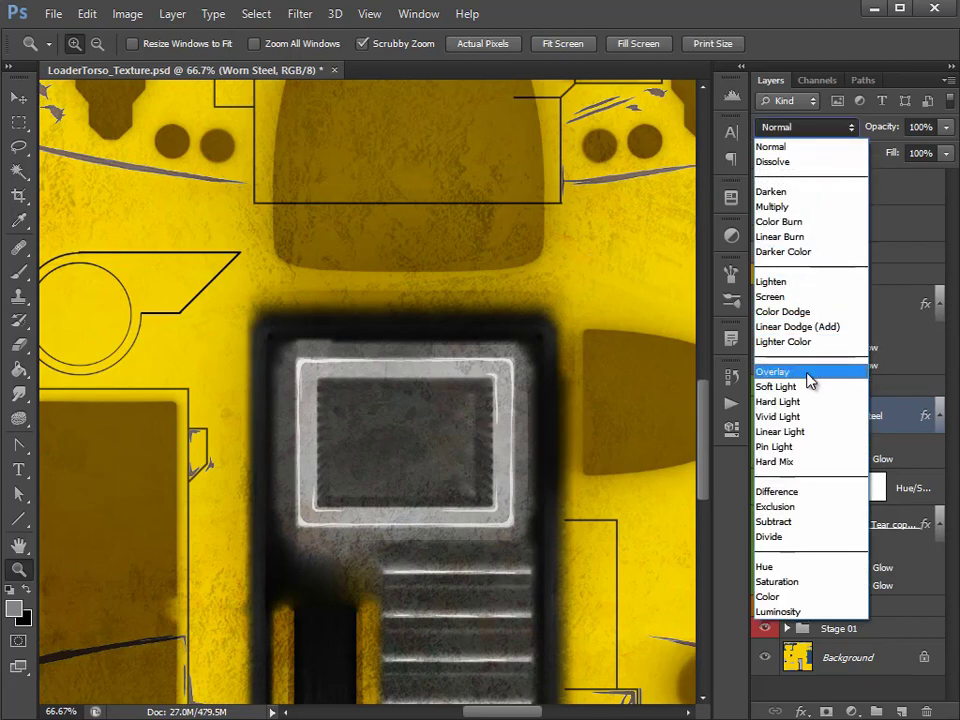
pyautogui.click(790, 387)
pyautogui.keyDown('alt'); pyautogui.click(460, 409); pyautogui.keyUp('alt')
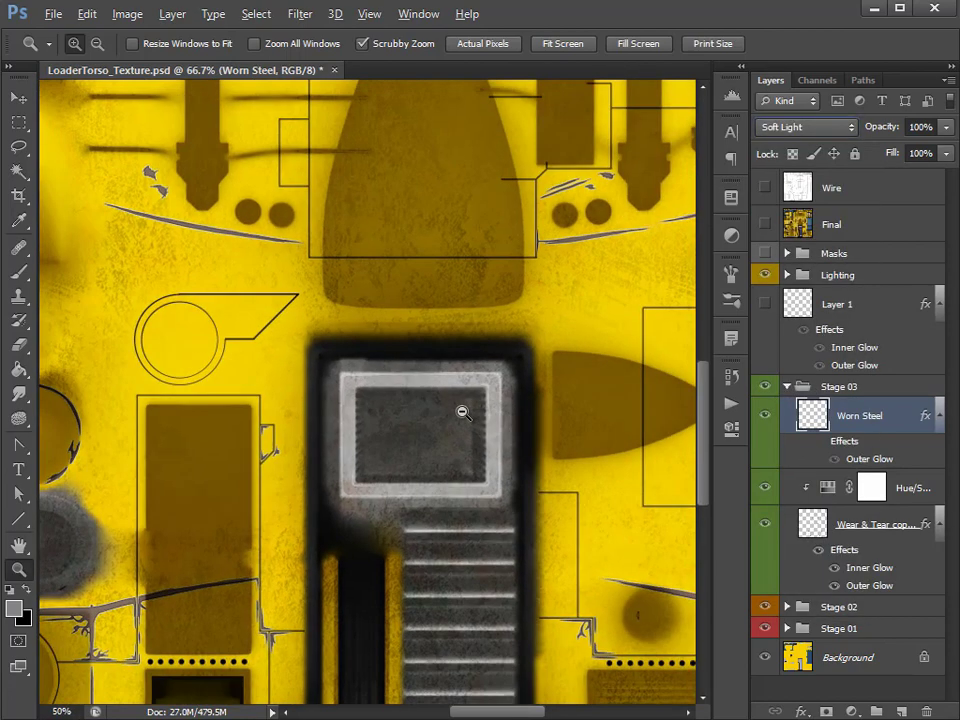
pyautogui.keyDown('alt'); pyautogui.click(462, 411); pyautogui.keyUp('alt')
pyautogui.keyDown('alt'); pyautogui.click(462, 411); pyautogui.keyUp('alt')
pyautogui.keyDown('alt'); pyautogui.click(462, 411); pyautogui.keyUp('alt')
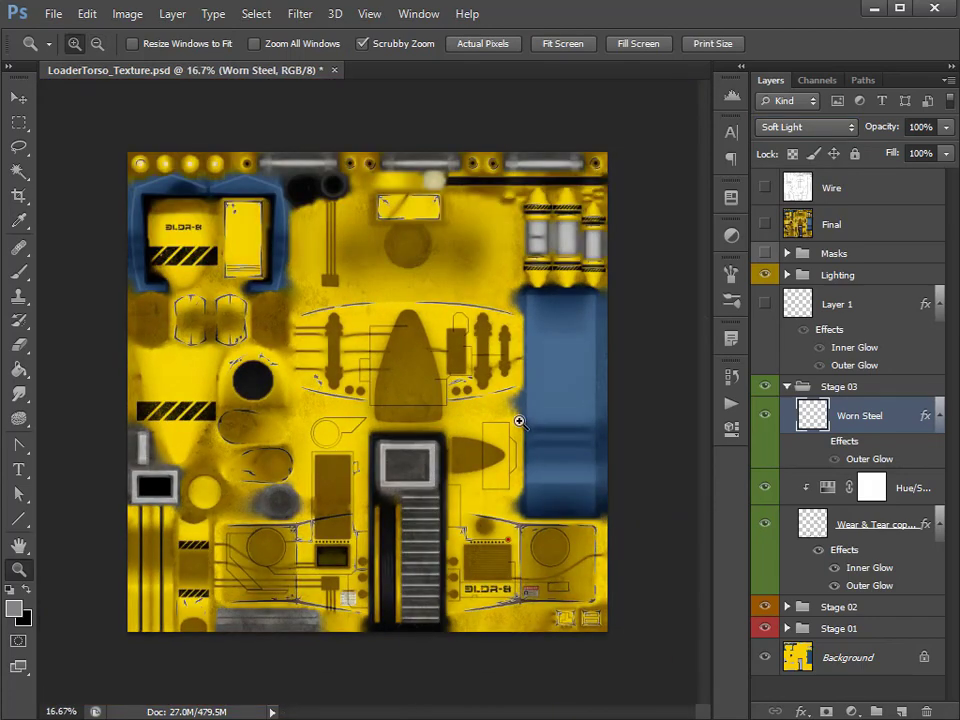
pyautogui.click(787, 386)
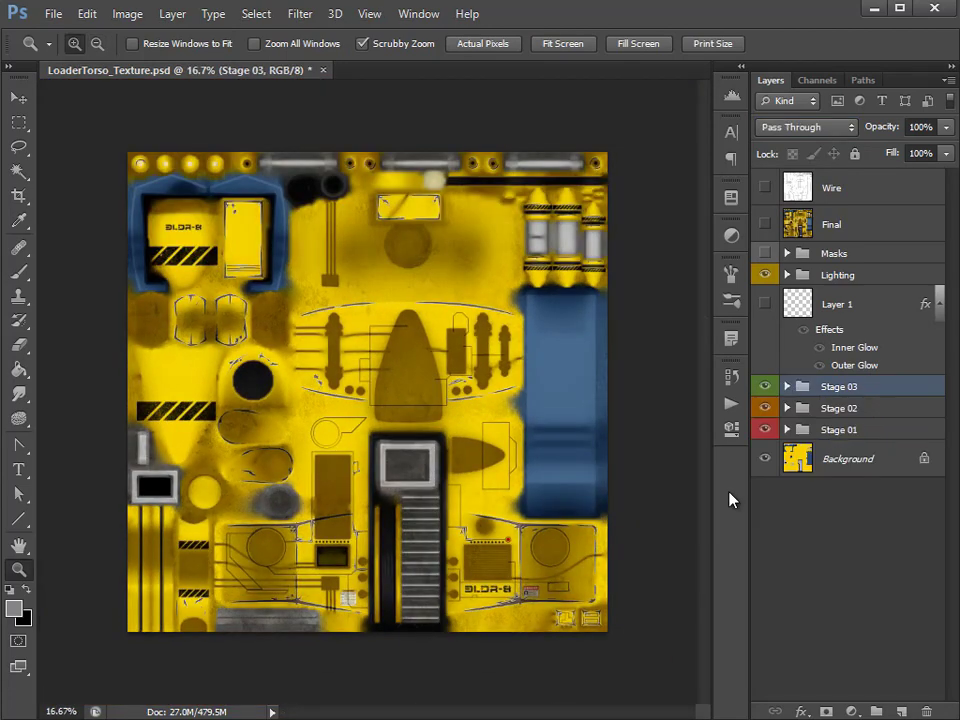
# Step: Select the Final layer, toggle it on and off to compare, and leave it visible
pyautogui.click(885, 234)
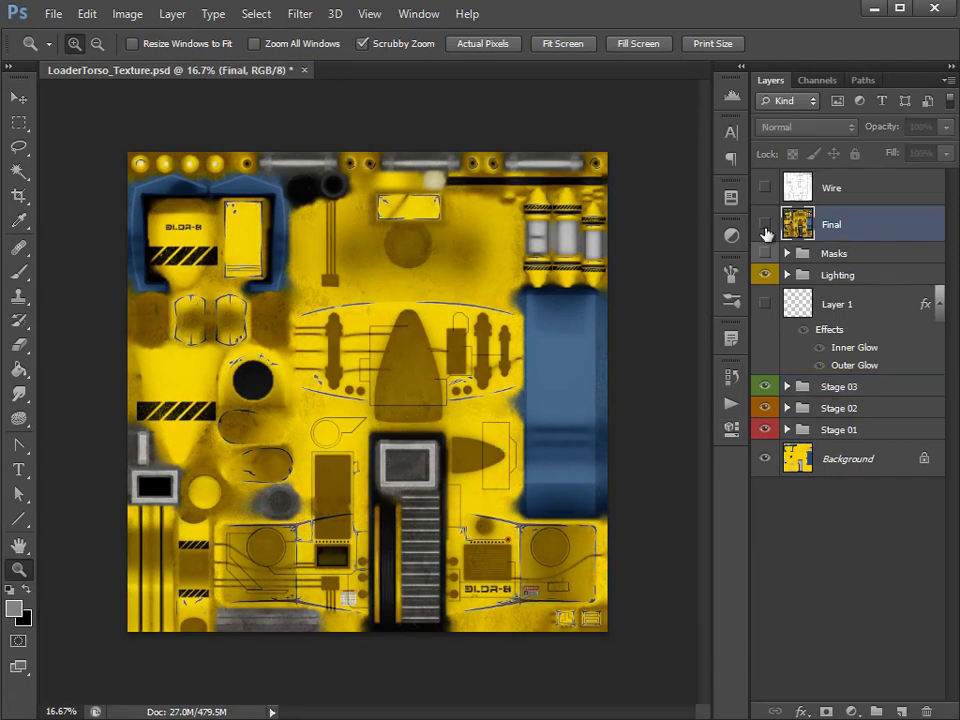
pyautogui.click(767, 233)
pyautogui.click(767, 233)
pyautogui.click(767, 233)
pyautogui.click(767, 233)
pyautogui.click(767, 233)
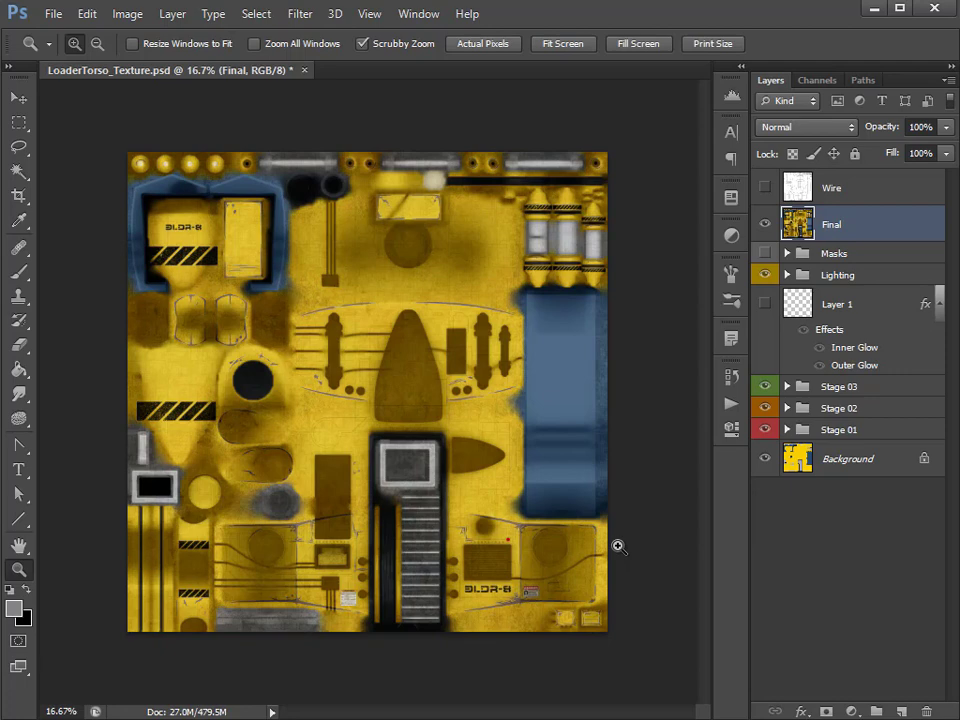
# Step: Zoom in to inspect the BLDR-8 panel, then orbit the textured robot model in Maya
pyautogui.click(549, 615)
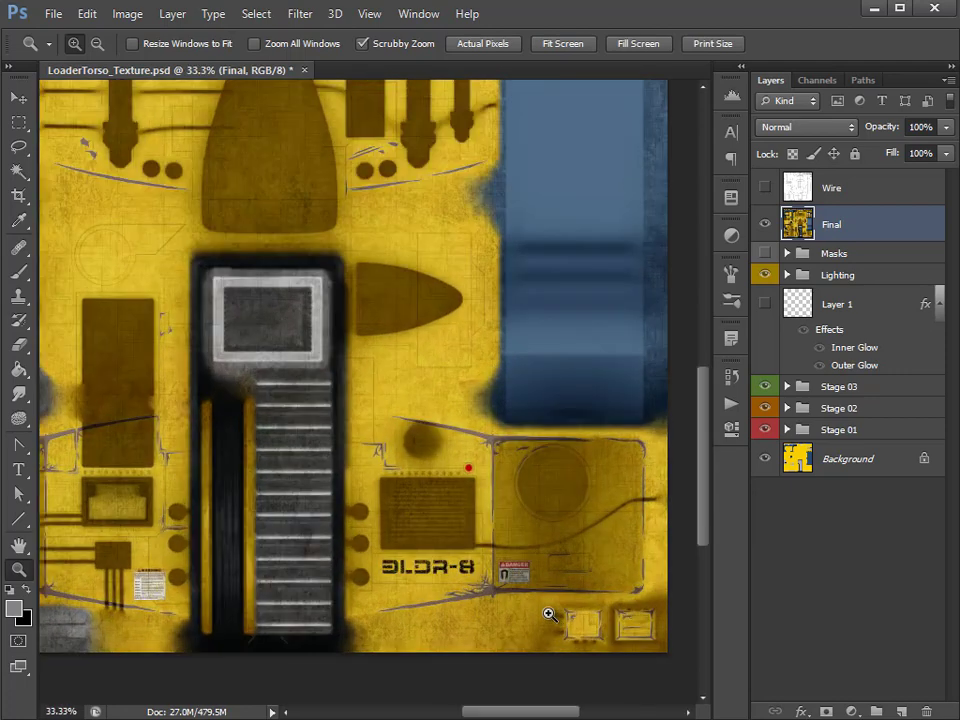
pyautogui.click(544, 619)
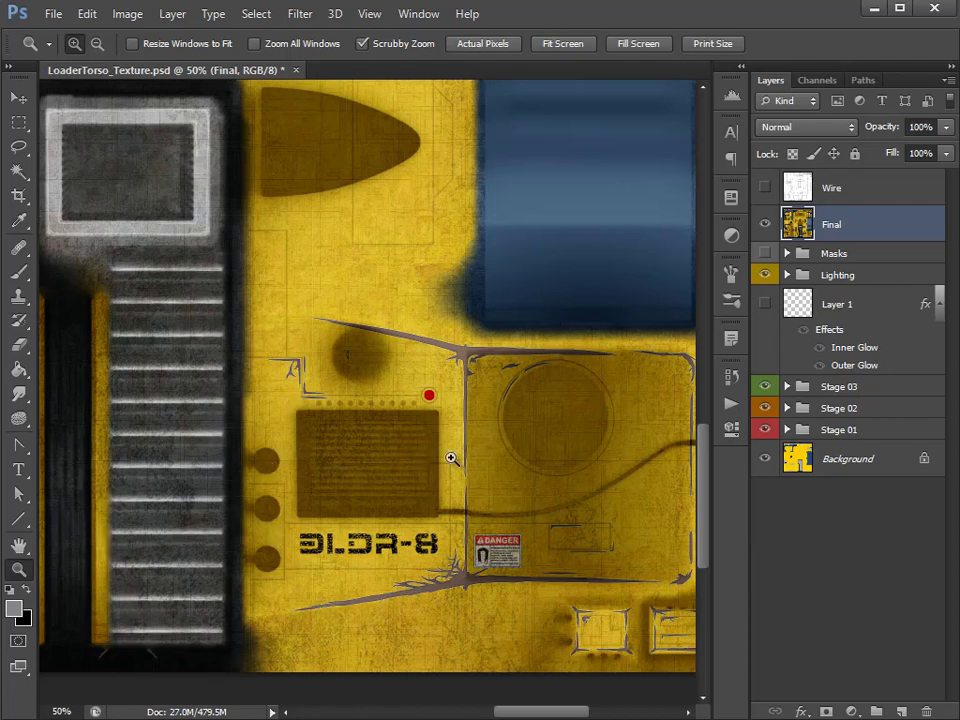
pyautogui.keyDown('alt'); pyautogui.click(381, 446); pyautogui.keyUp('alt')
pyautogui.keyDown('alt'); pyautogui.click(384, 446); pyautogui.keyUp('alt')
pyautogui.keyDown('alt'); pyautogui.click(381, 446); pyautogui.keyUp('alt')
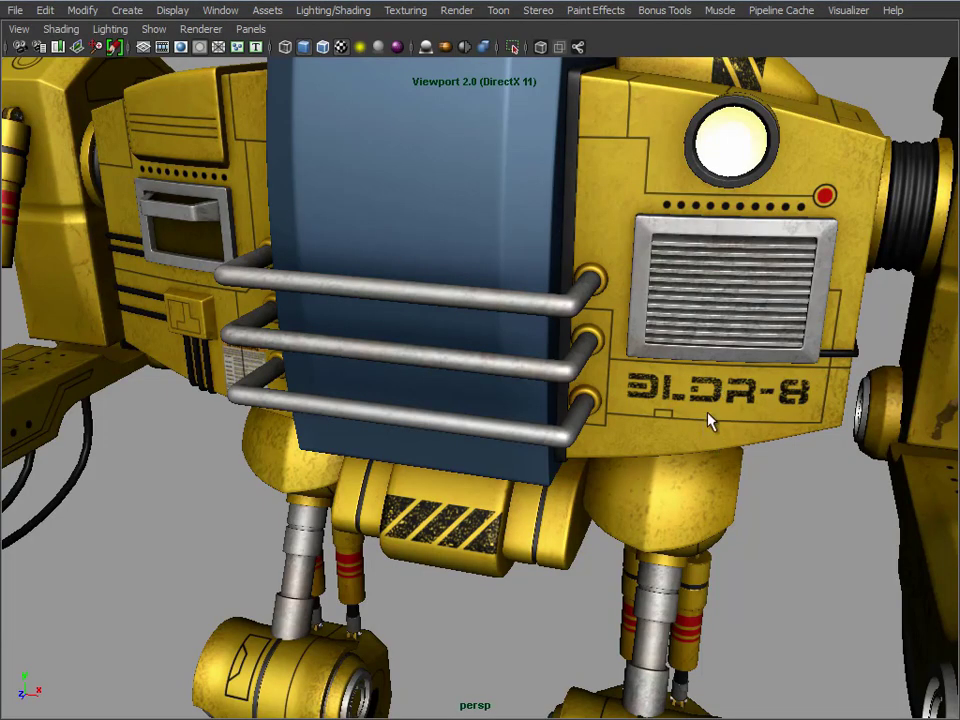
pyautogui.moveTo(707, 414); pyautogui.dragTo(611, 497)
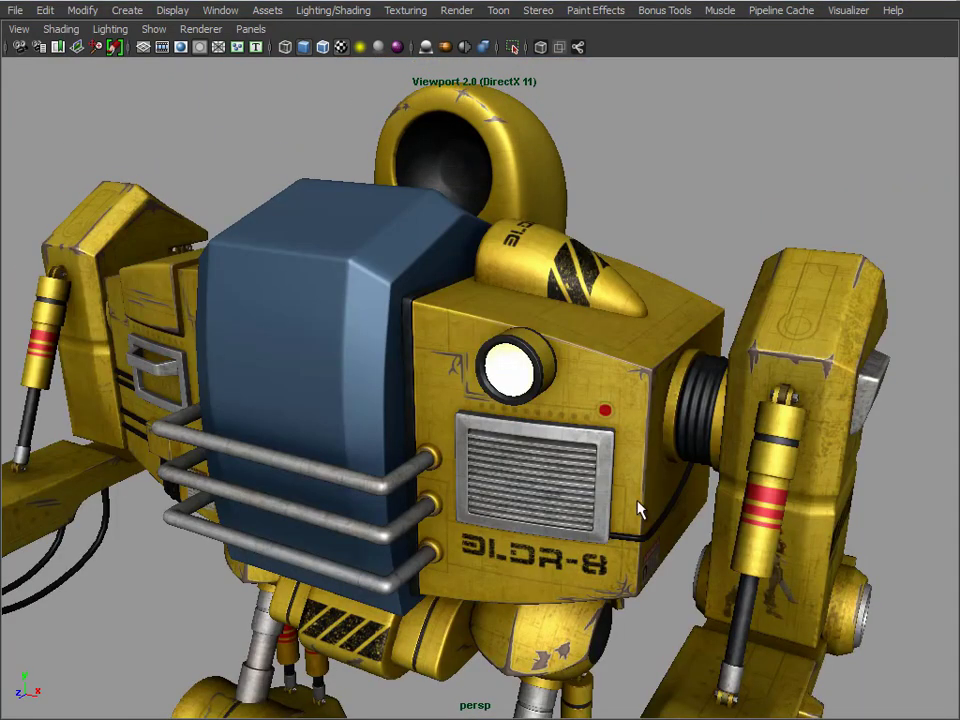
pyautogui.moveTo(640, 510); pyautogui.dragTo(573, 455)
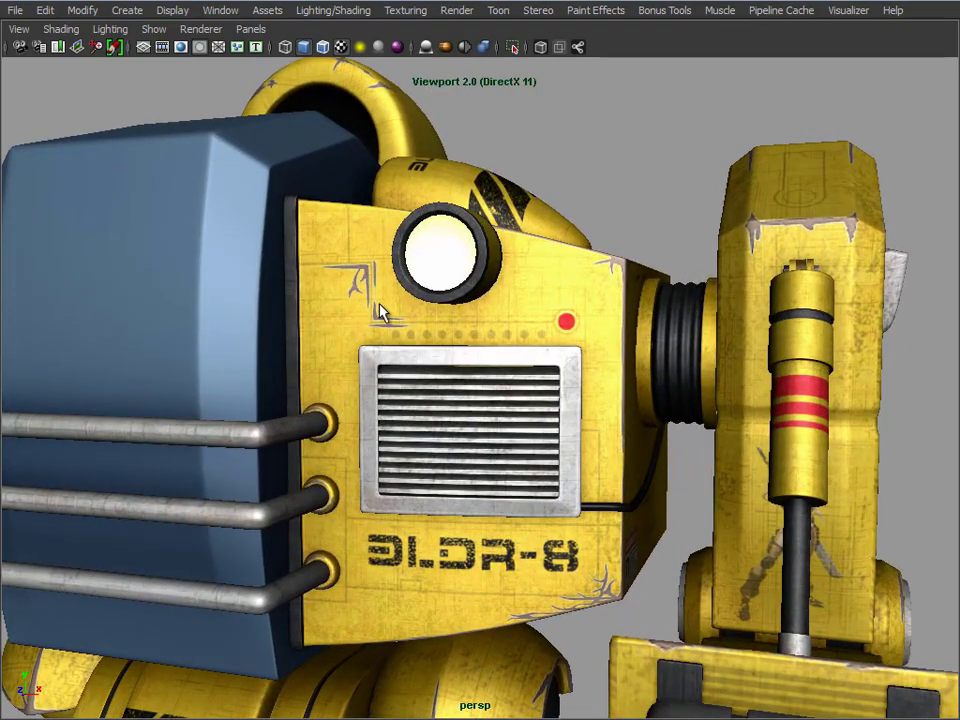
pyautogui.moveTo(621, 296); pyautogui.dragTo(540, 305)
pyautogui.moveTo(735, 521); pyautogui.dragTo(696, 407)
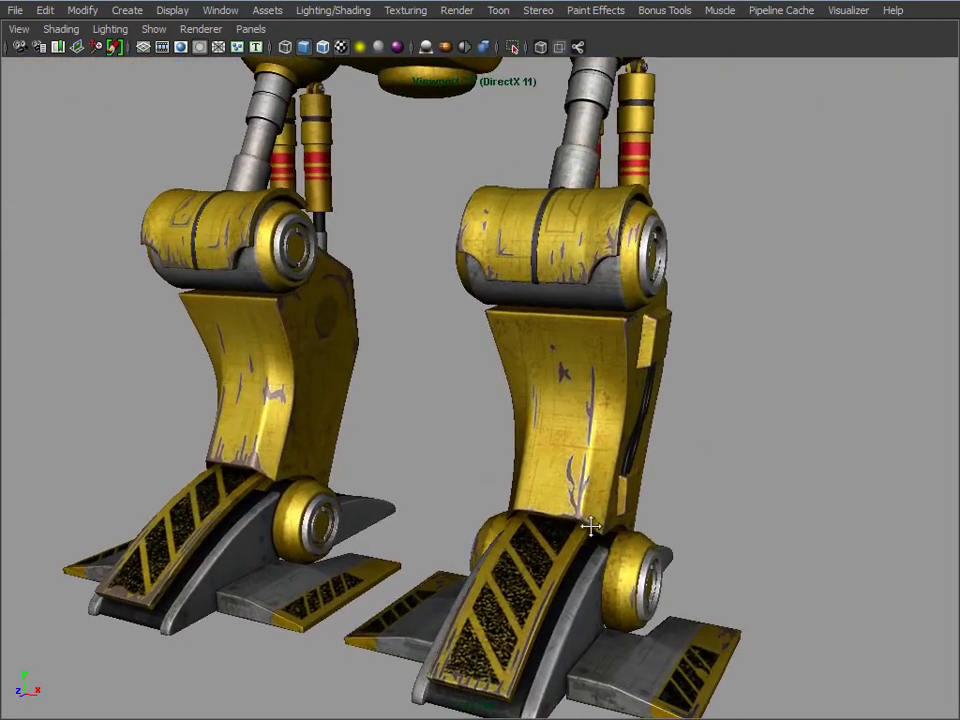
pyautogui.moveTo(591, 526); pyautogui.dragTo(740, 330)
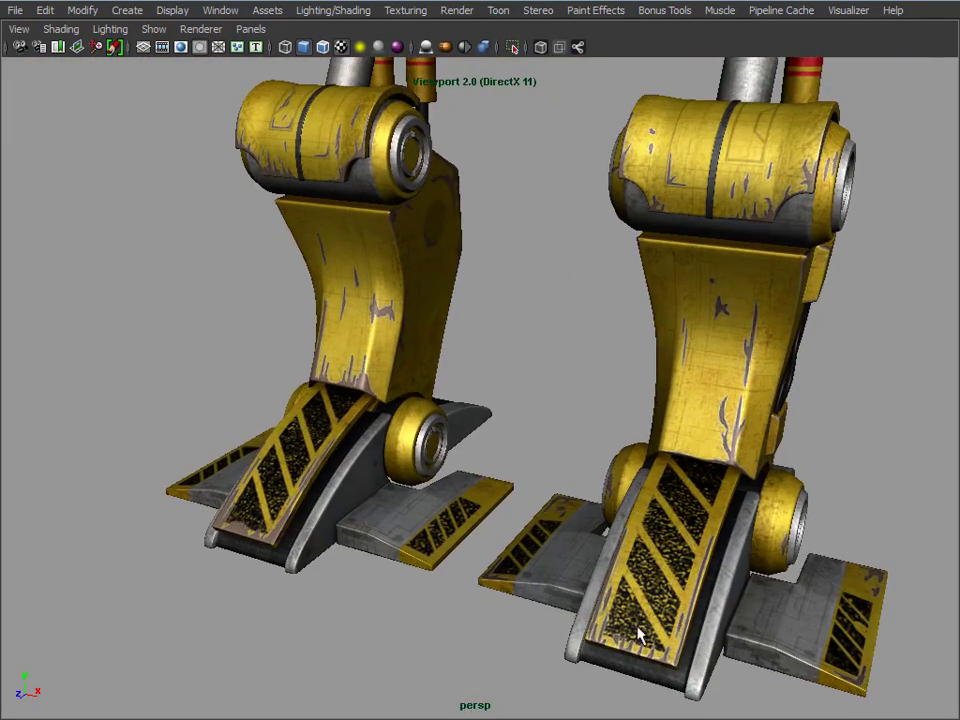
pyautogui.moveTo(649, 600); pyautogui.dragTo(611, 603)
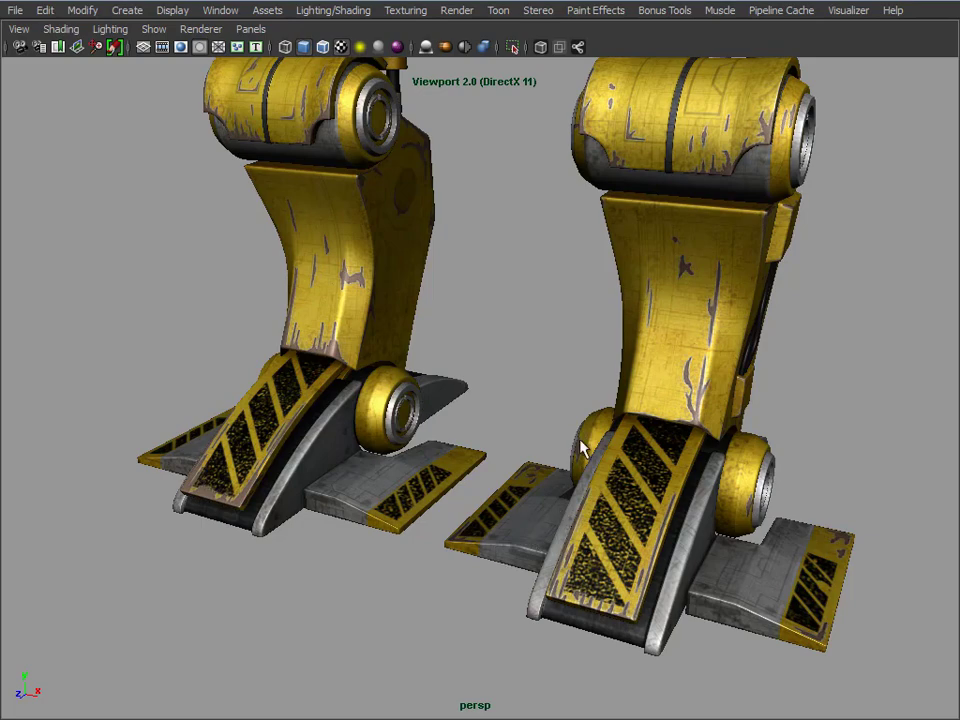
pyautogui.moveTo(484, 405); pyautogui.dragTo(431, 381)
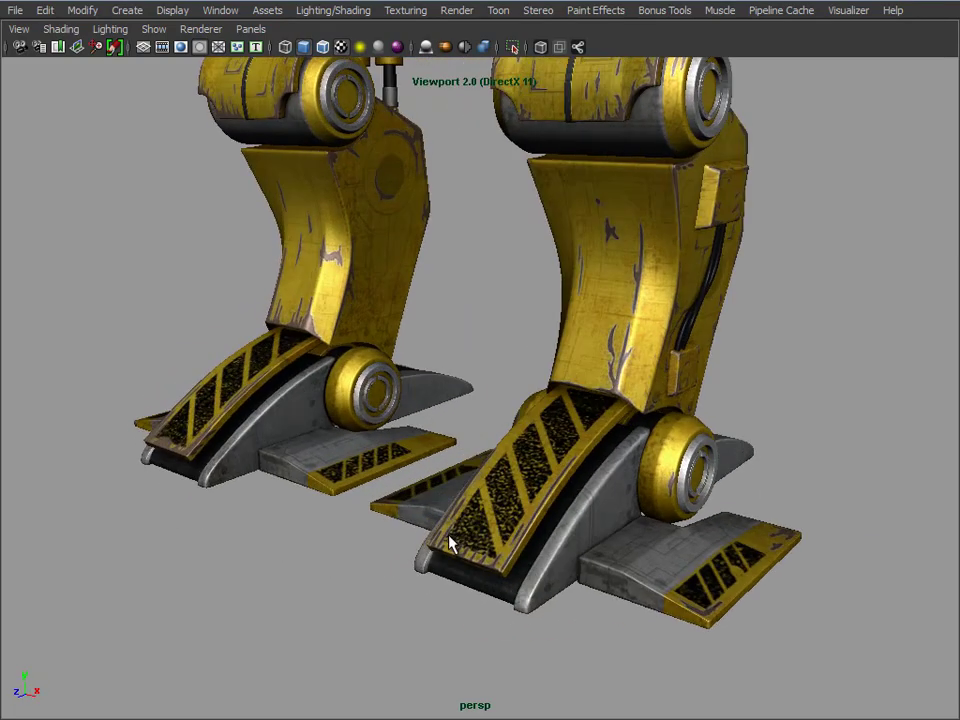
pyautogui.moveTo(720, 615); pyautogui.dragTo(690, 550)
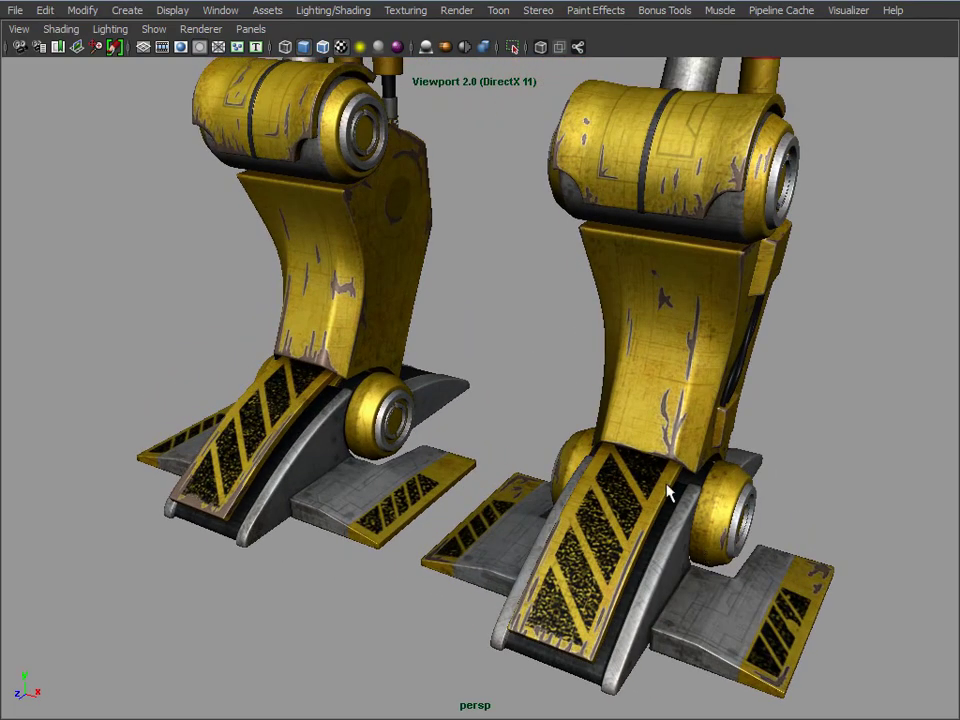
pyautogui.moveTo(624, 326); pyautogui.dragTo(440, 242)
pyautogui.scroll(-6, 439, 336)
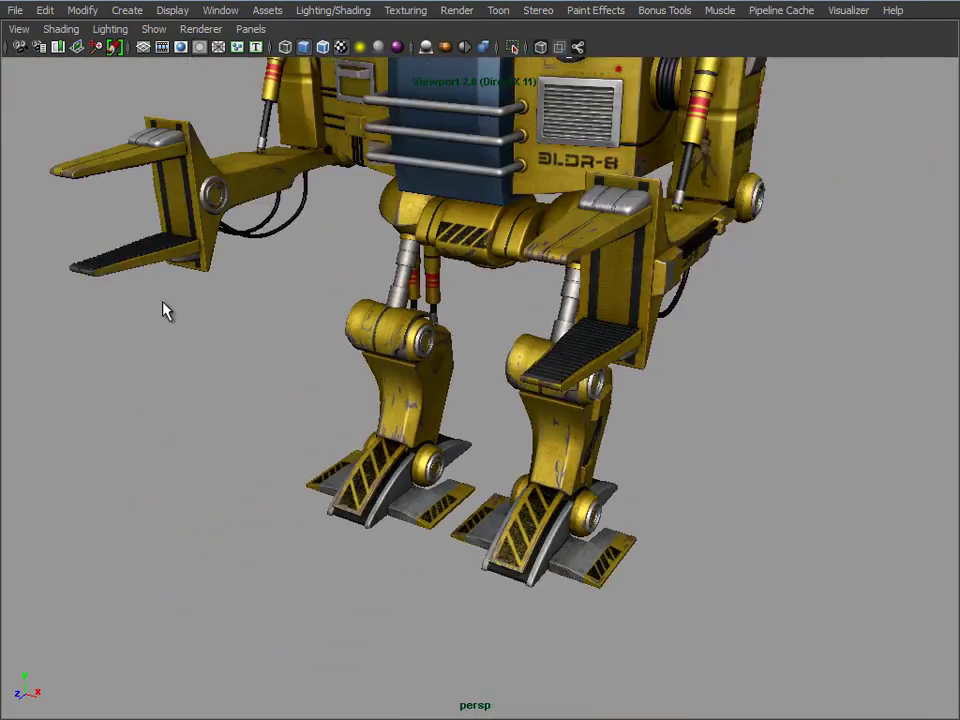
pyautogui.moveTo(165, 311); pyautogui.dragTo(634, 420)
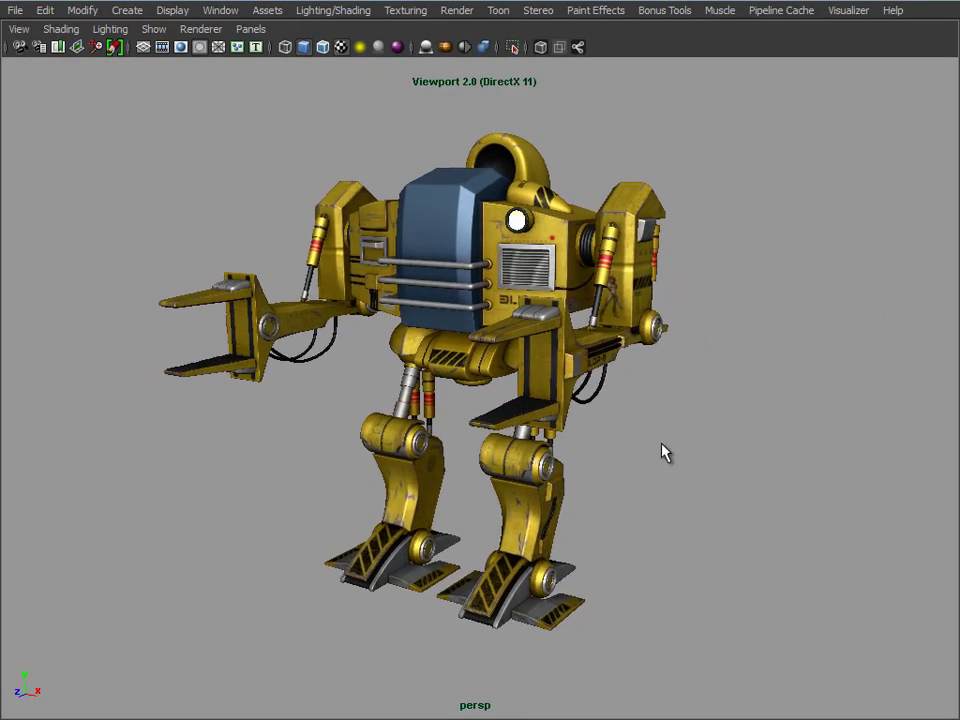